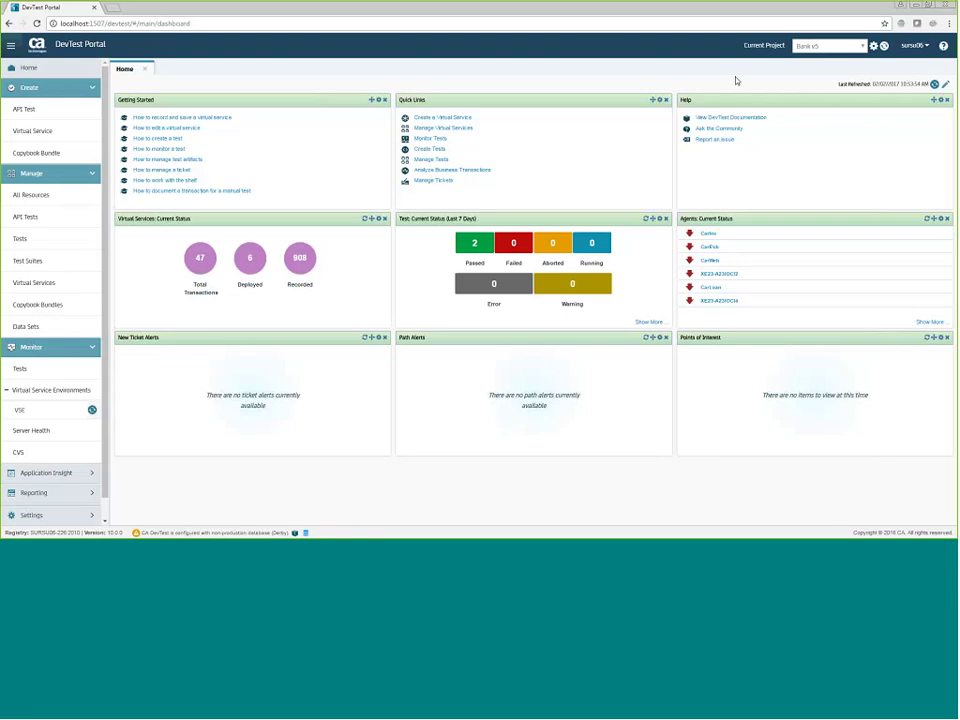
# Step: Collapse the open sidebar sections and go to Settings > Access Control > Roles
pyautogui.click(60, 352)
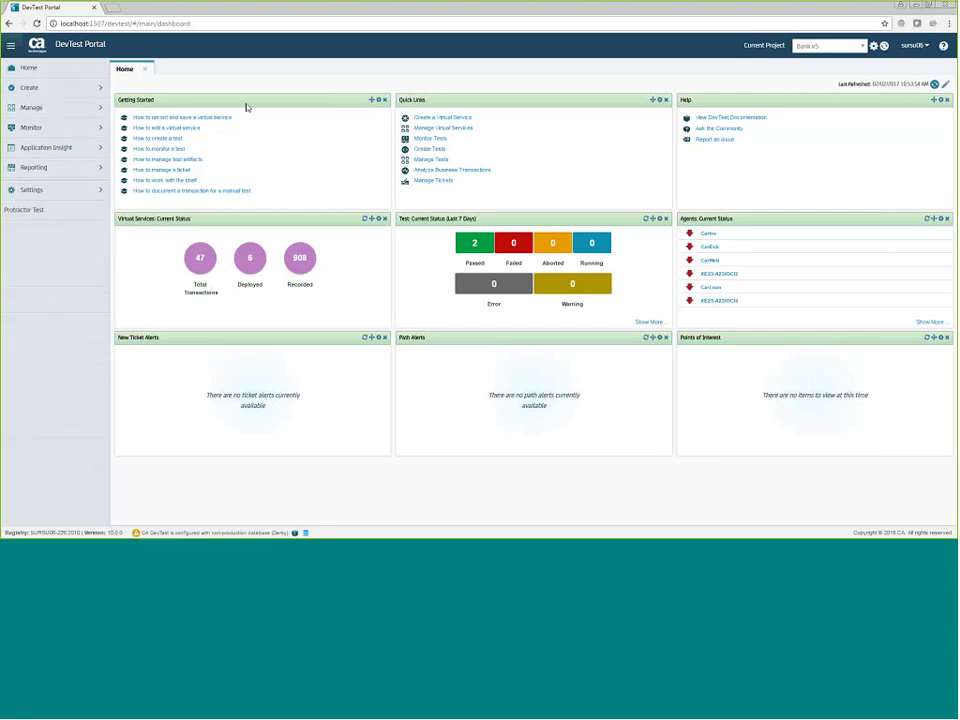
pyautogui.click(69, 191)
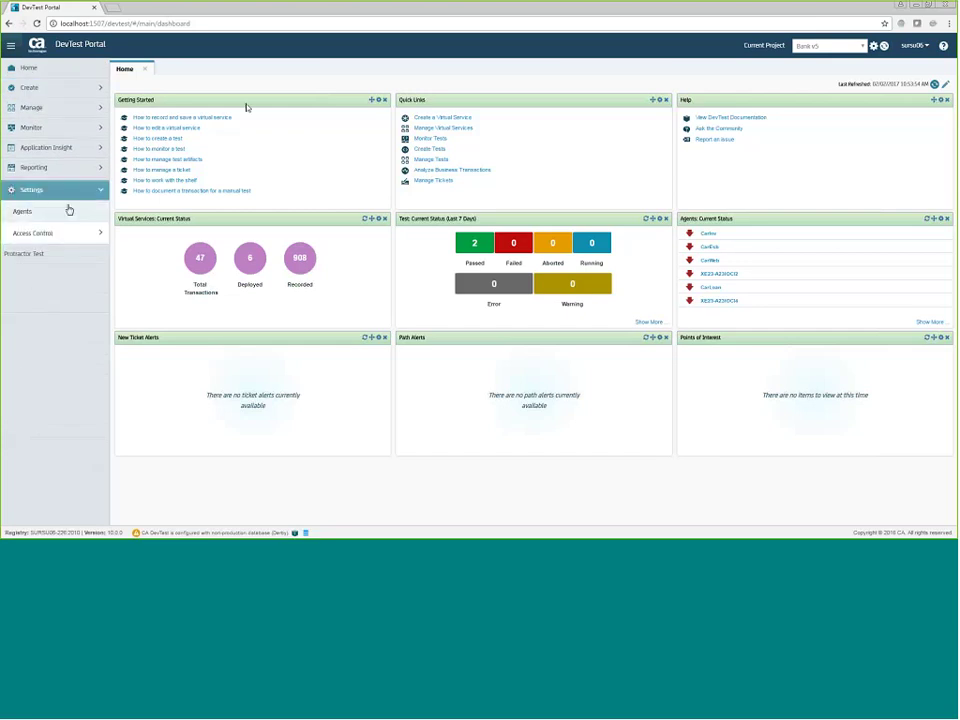
pyautogui.click(69, 235)
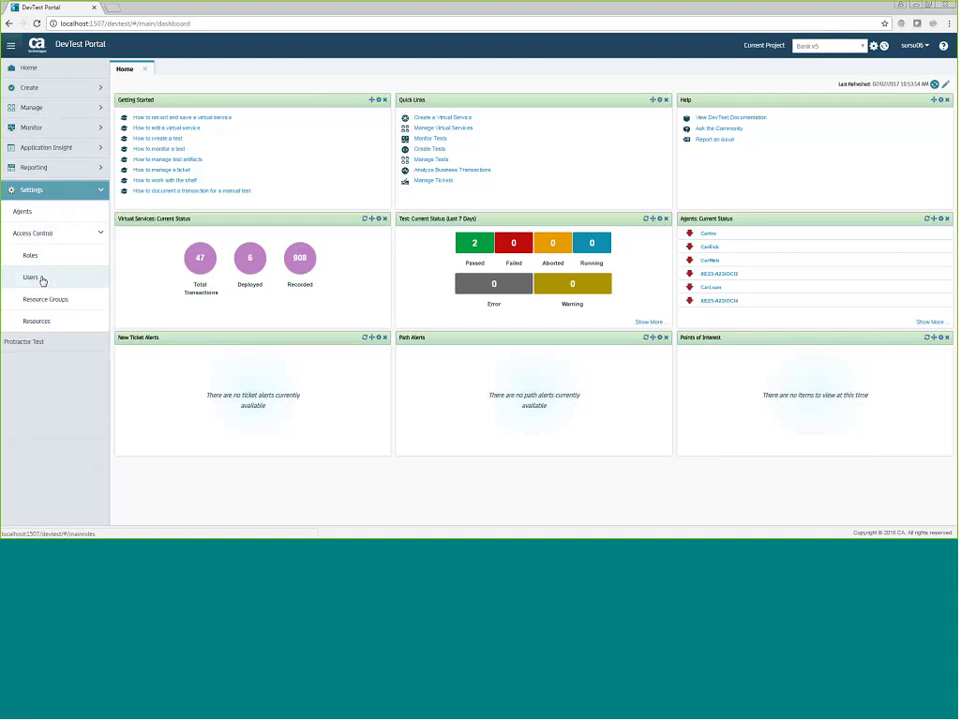
pyautogui.click(43, 258)
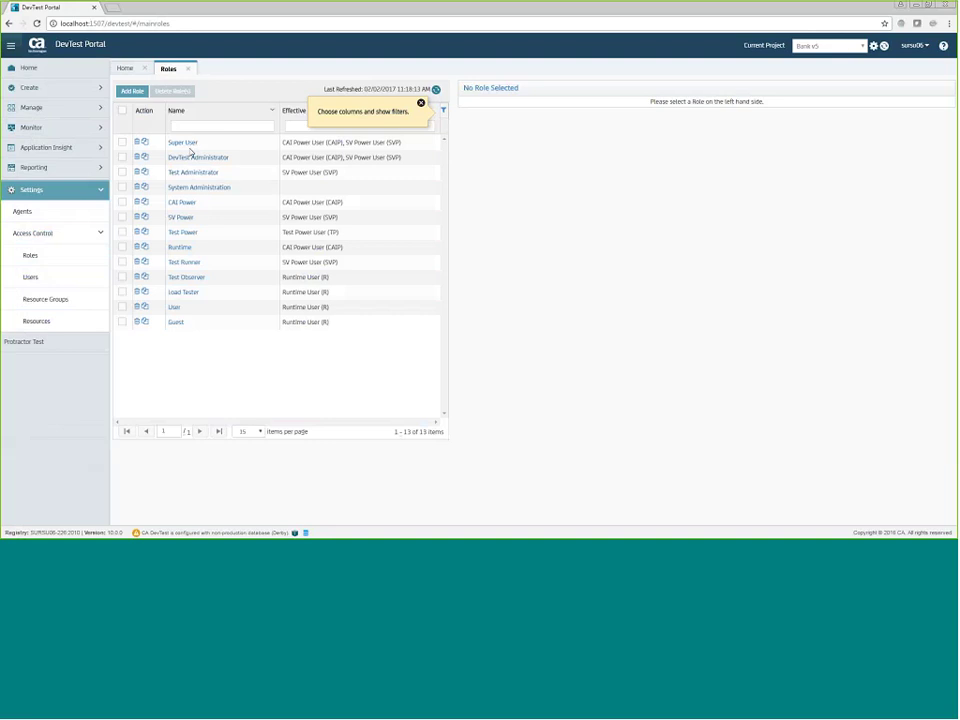
# Step: Look over Super User, then check SV Power's member list and its permissions
pyautogui.click(190, 146)
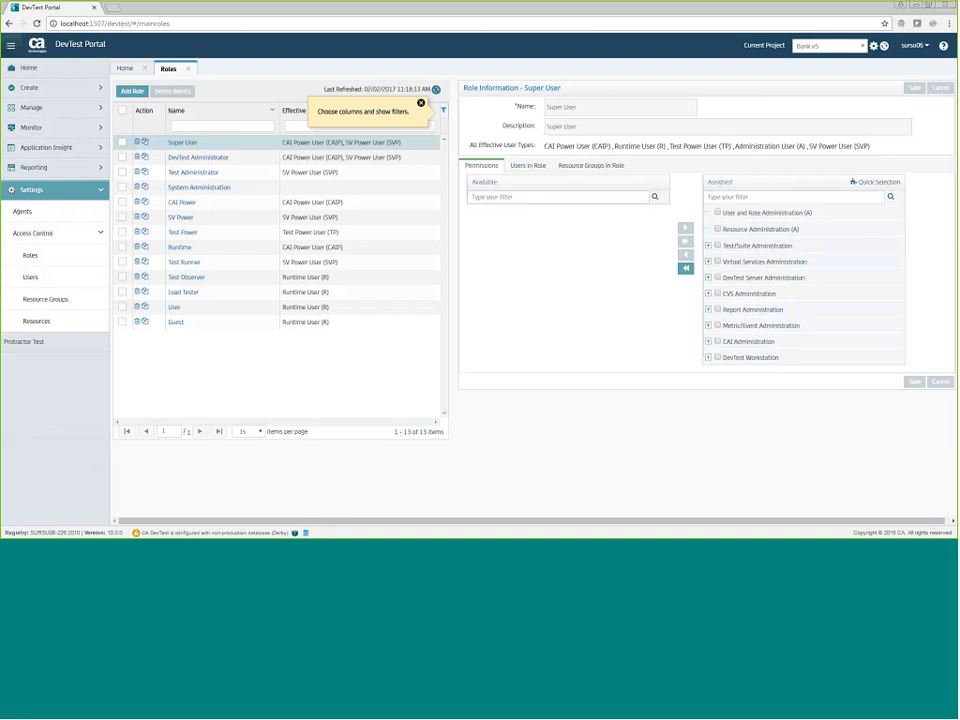
pyautogui.click(182, 218)
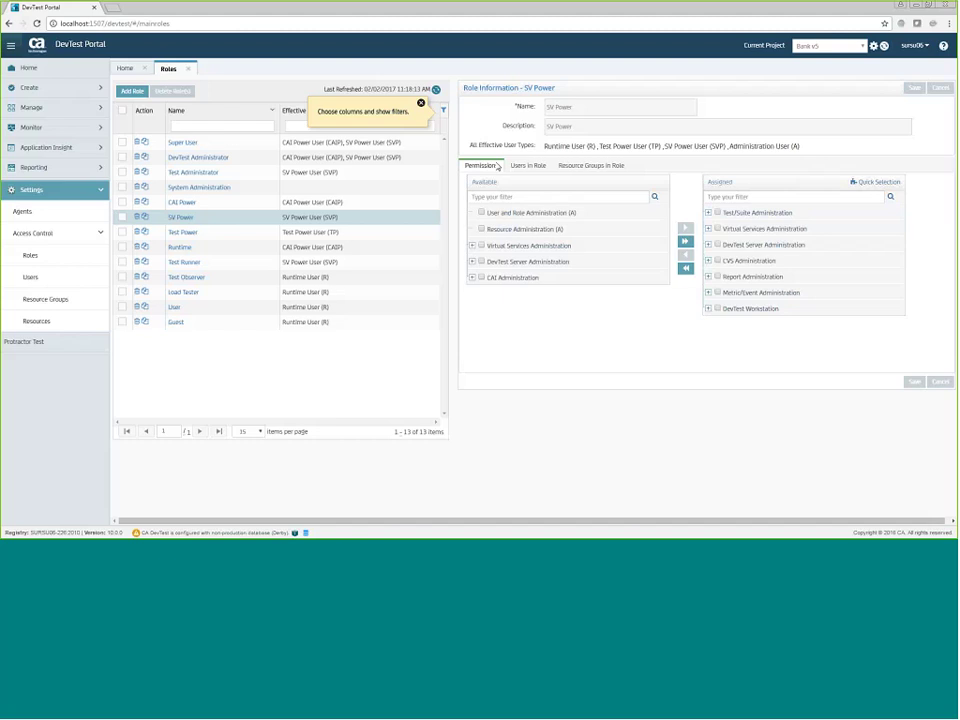
pyautogui.click(530, 165)
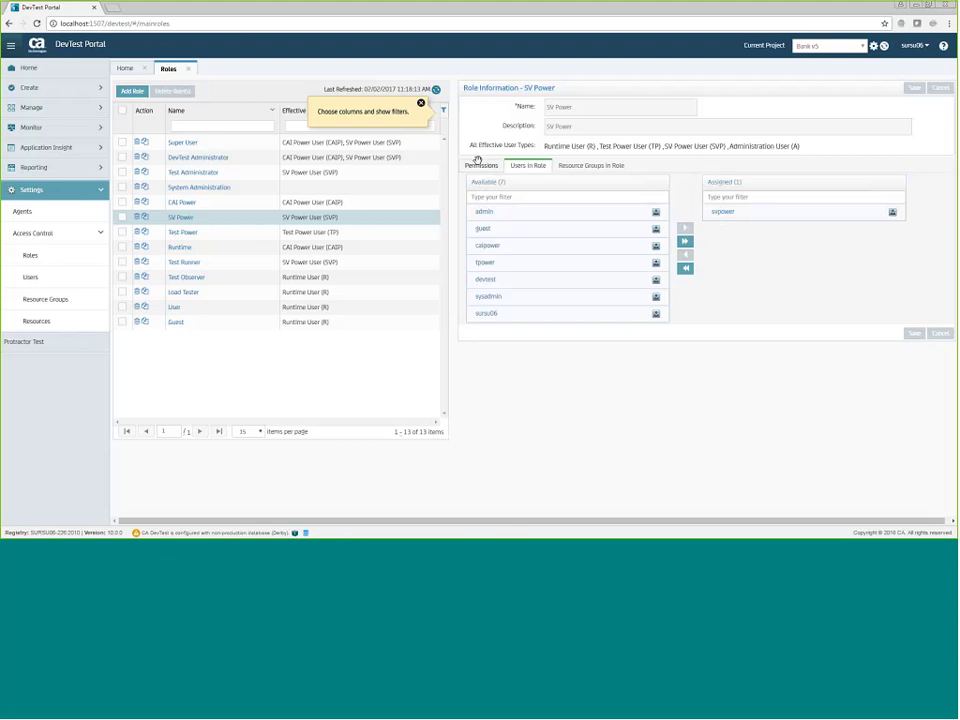
pyautogui.click(480, 164)
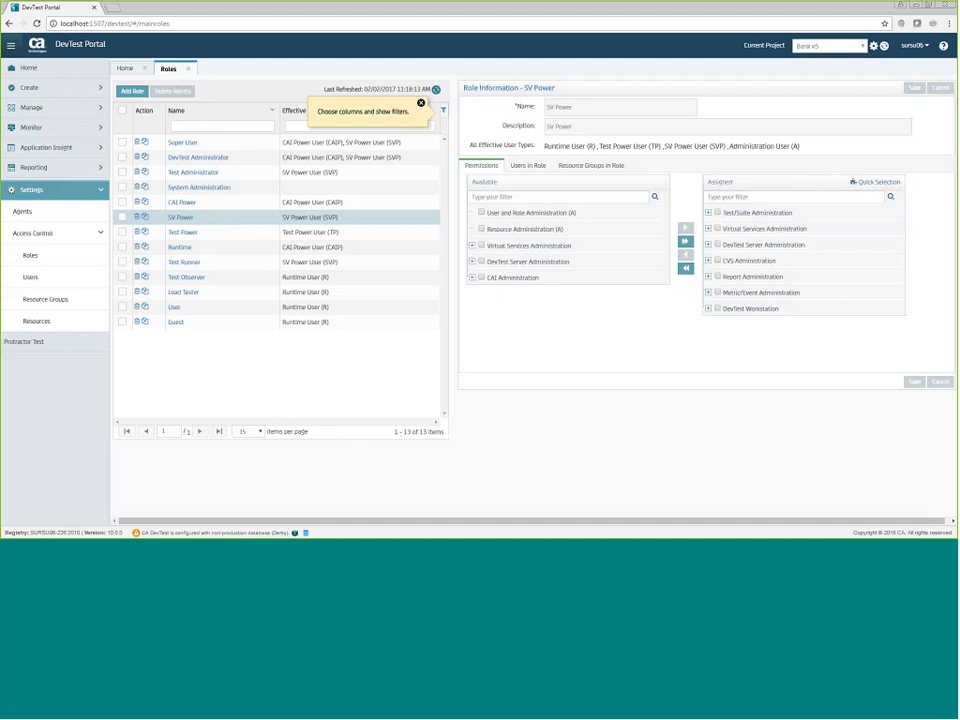
# Step: Start a new role and grant it Stage Test under Test/Suite Administration
pyautogui.click(124, 94)
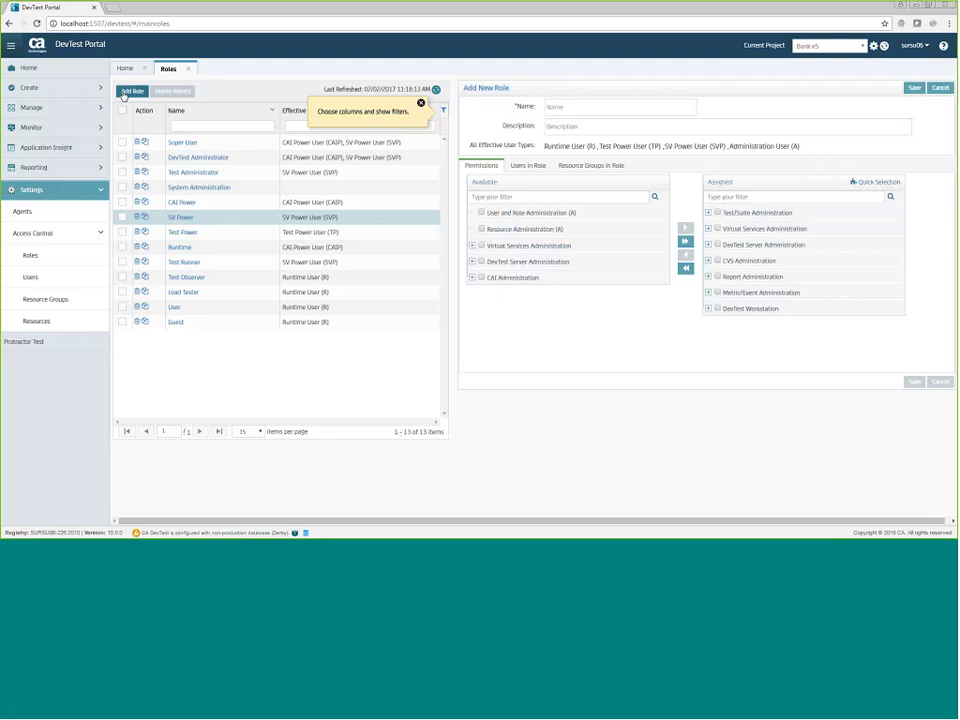
pyautogui.click(557, 108)
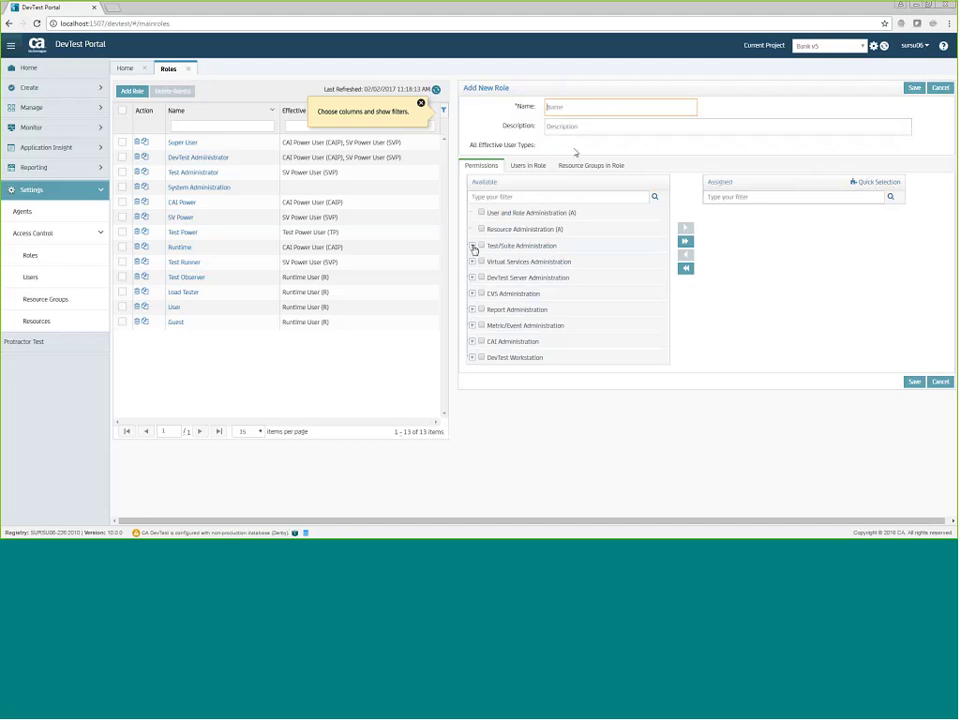
pyautogui.click(473, 246)
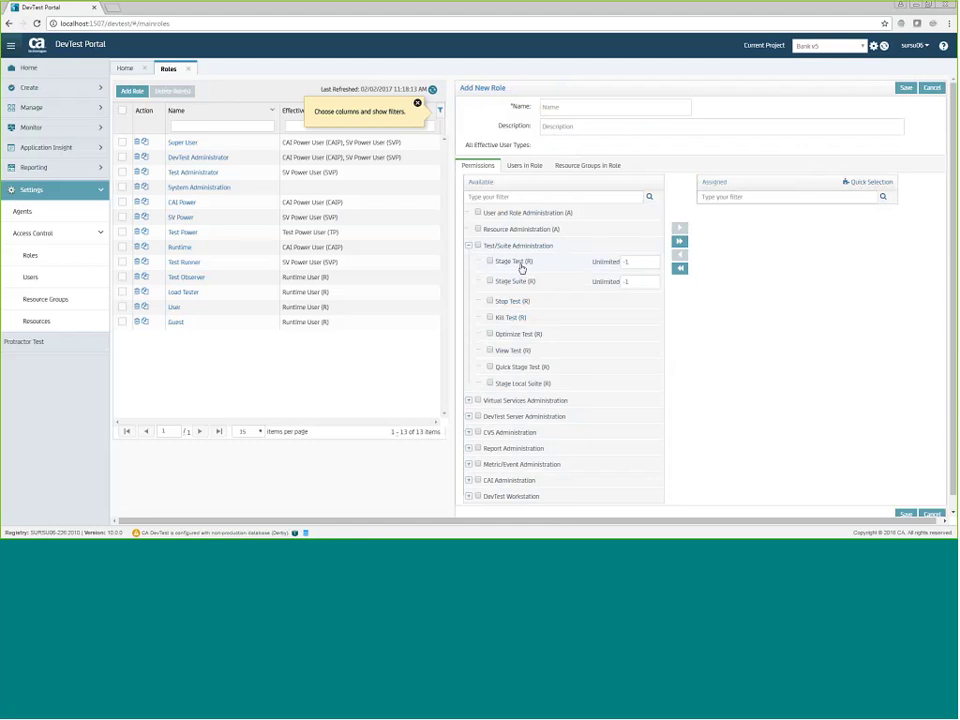
pyautogui.click(514, 262)
pyautogui.click(679, 228)
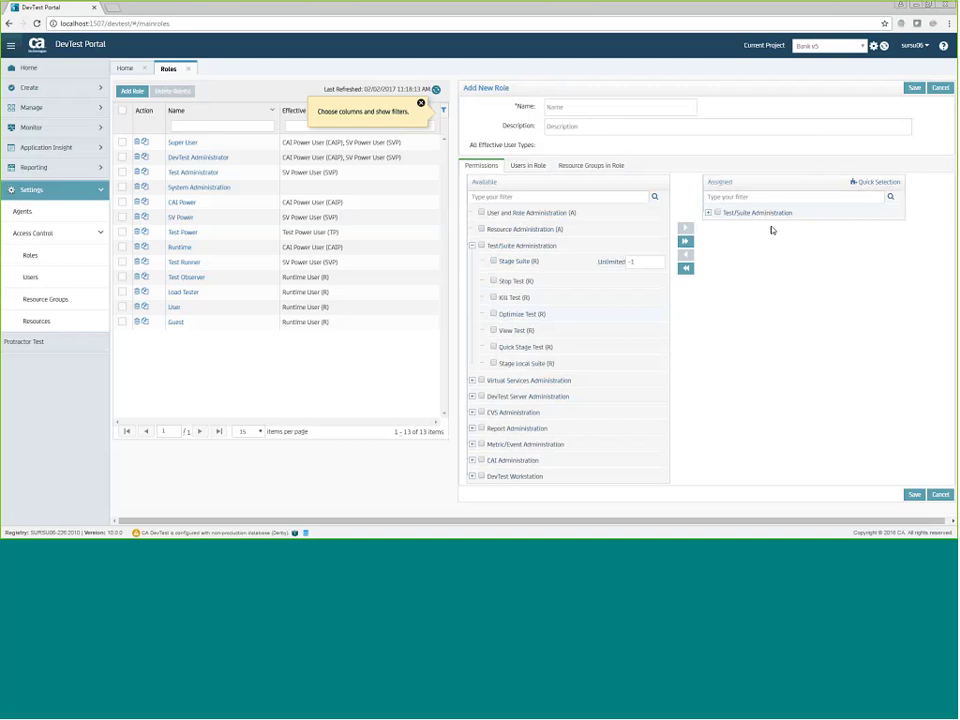
# Step: Discard the unsaved new role and go to the Users list
pyautogui.click(939, 494)
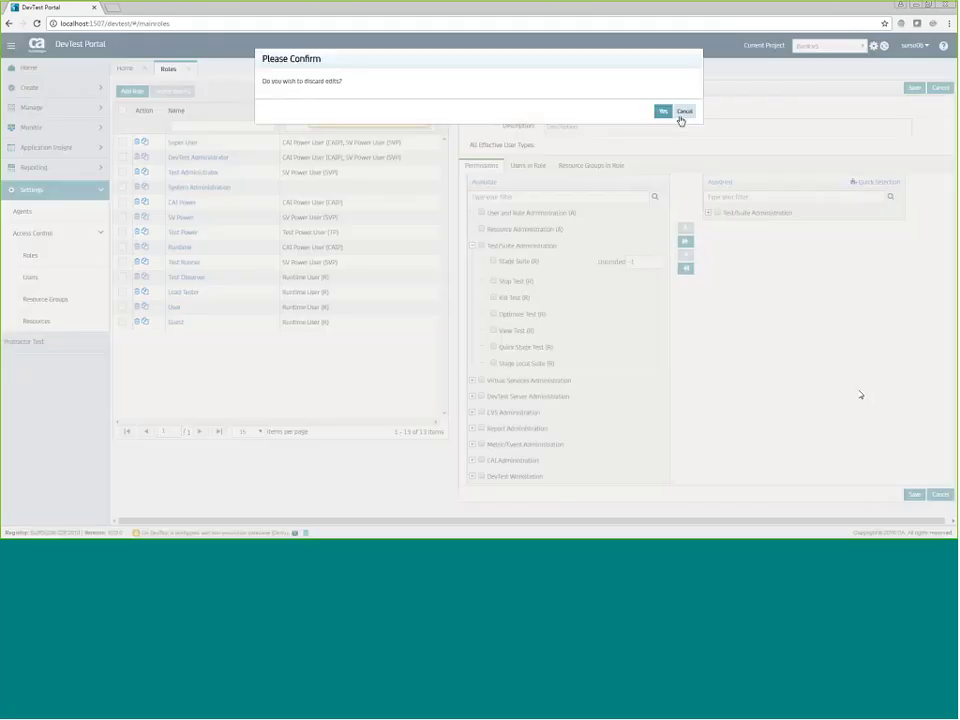
pyautogui.click(666, 113)
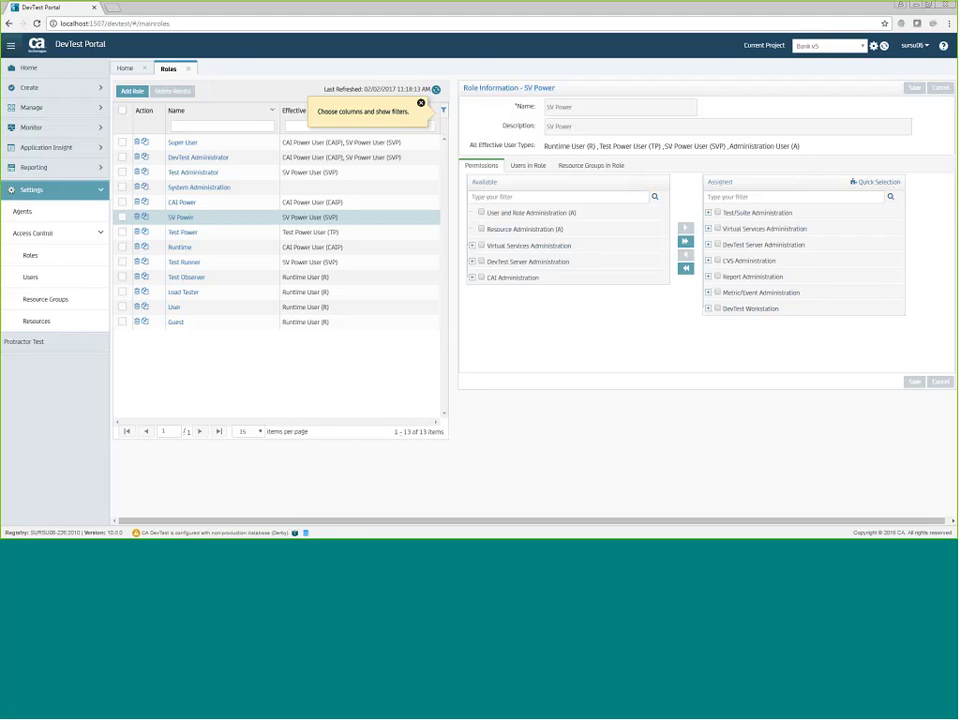
pyautogui.click(60, 277)
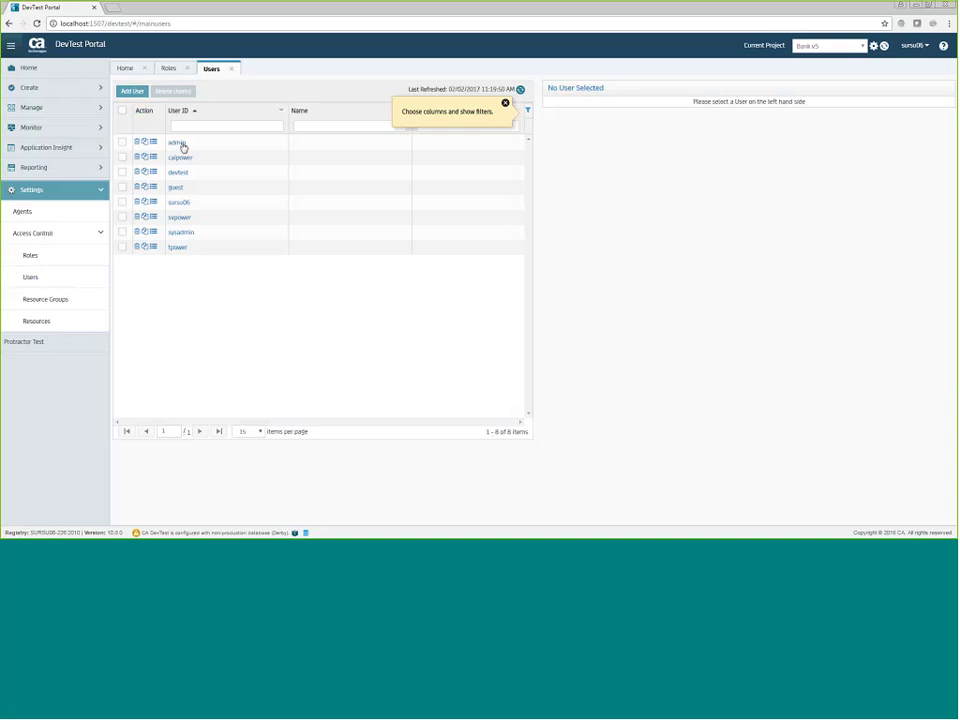
# Step: Review the admin user's Super User role, then start and discard a blank new user
pyautogui.click(178, 143)
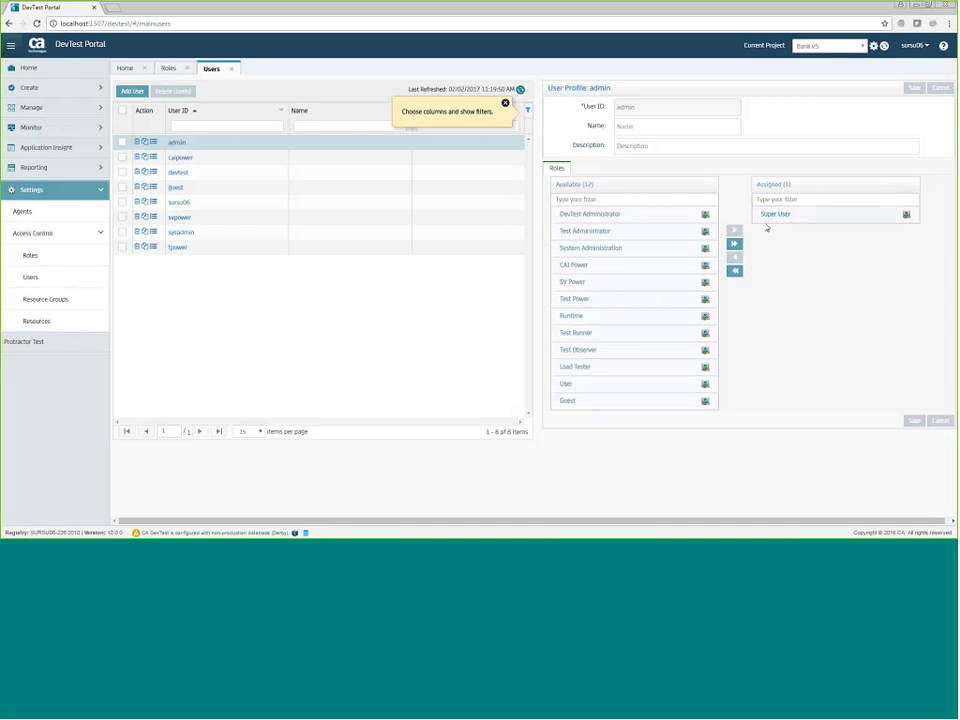
pyautogui.click(589, 265)
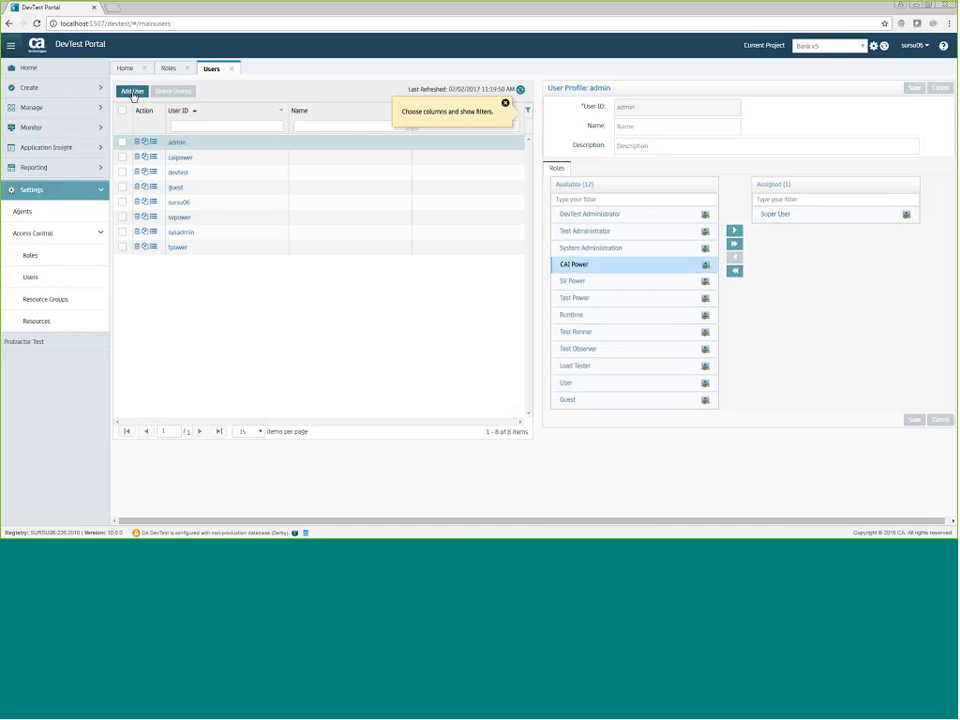
pyautogui.click(133, 92)
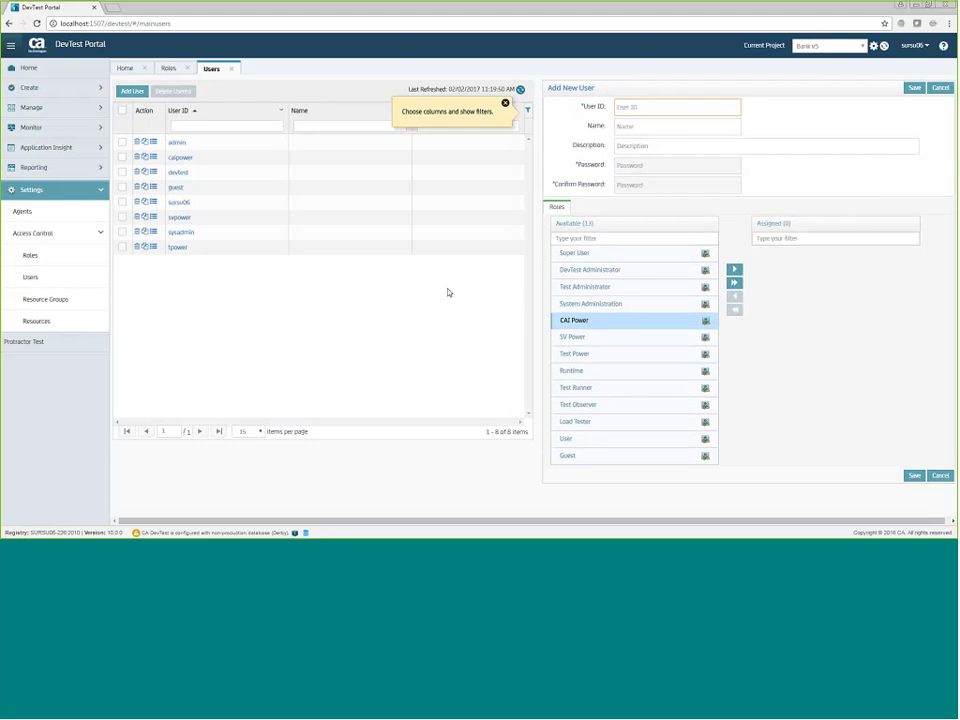
pyautogui.click(940, 476)
pyautogui.click(662, 111)
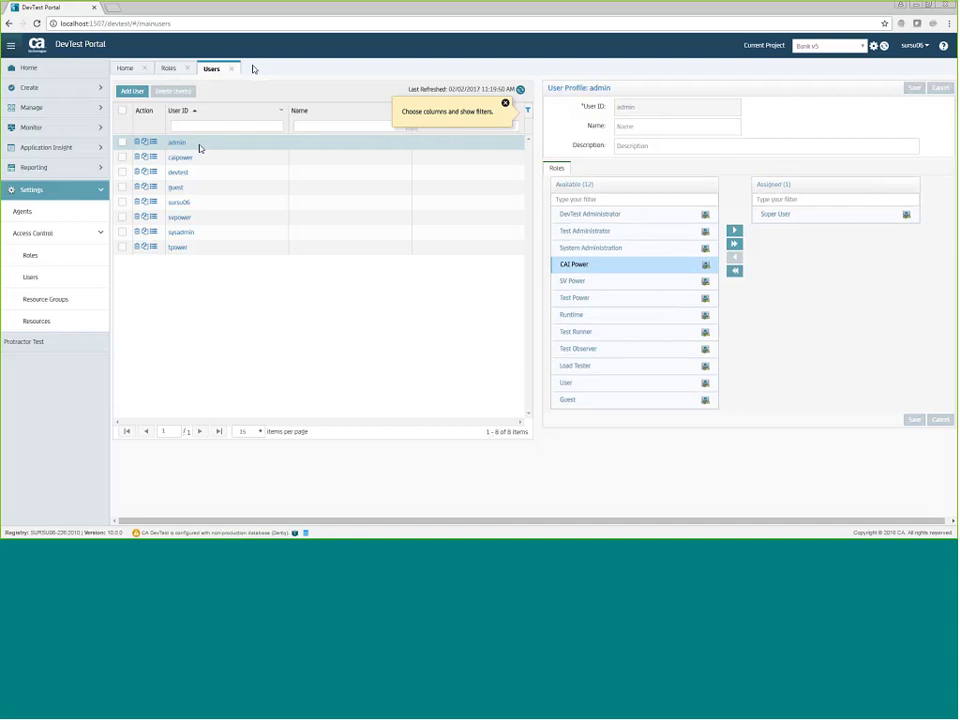
# Step: Close the Users and Roles tabs, leaving only the Home dashboard
pyautogui.click(231, 69)
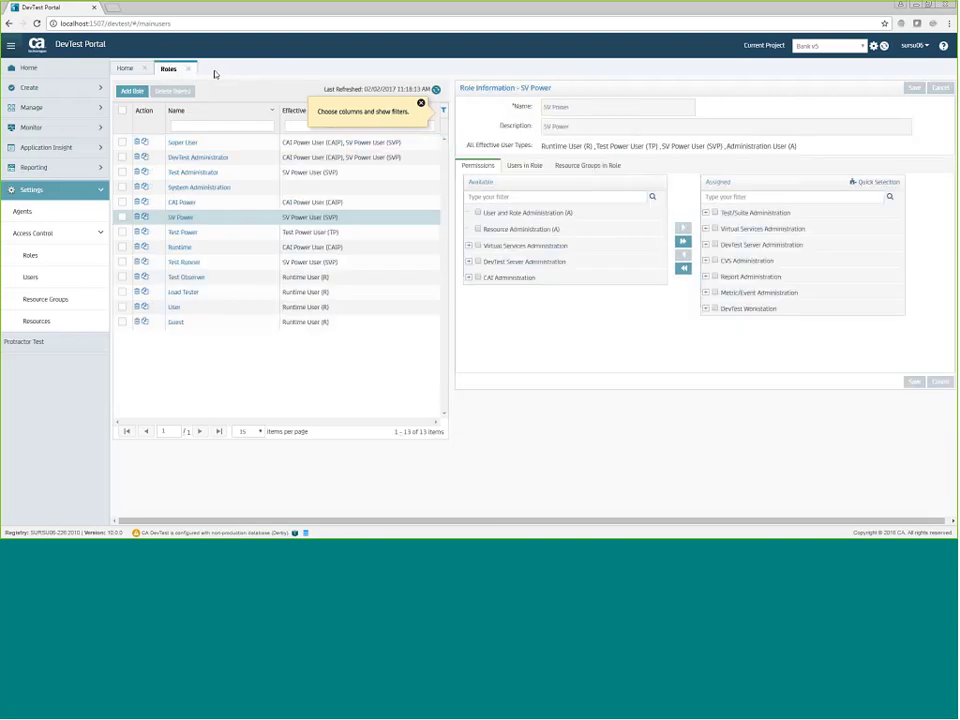
pyautogui.click(189, 70)
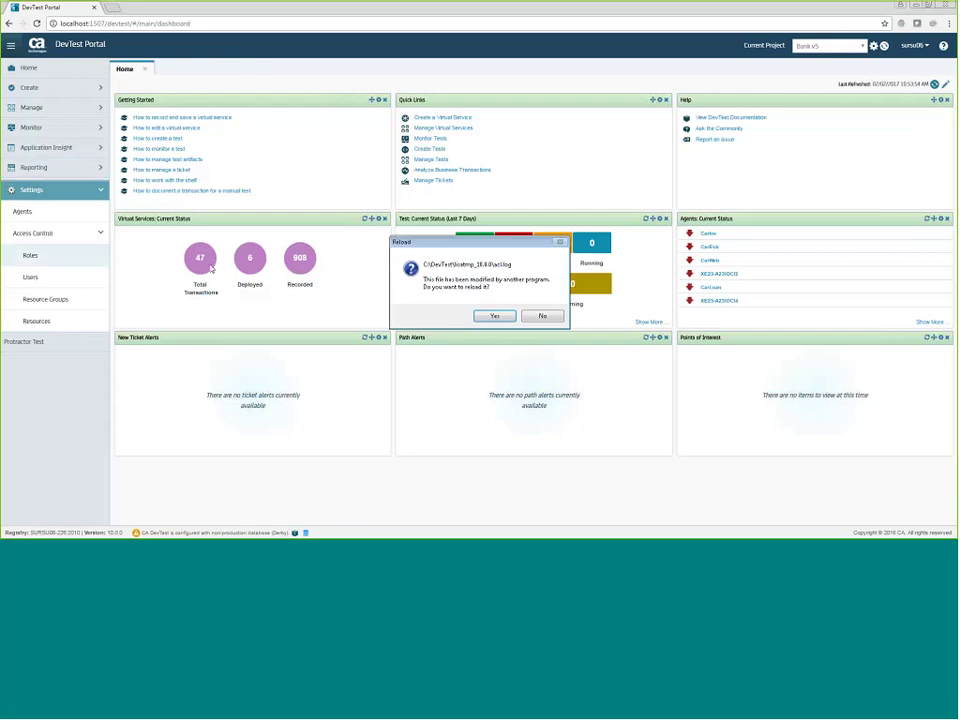
# Step: Reload acl.log, check the LDAP provider in authentication-providers.xml, and maximize Explorer on C:\DevTest
pyautogui.click(494, 316)
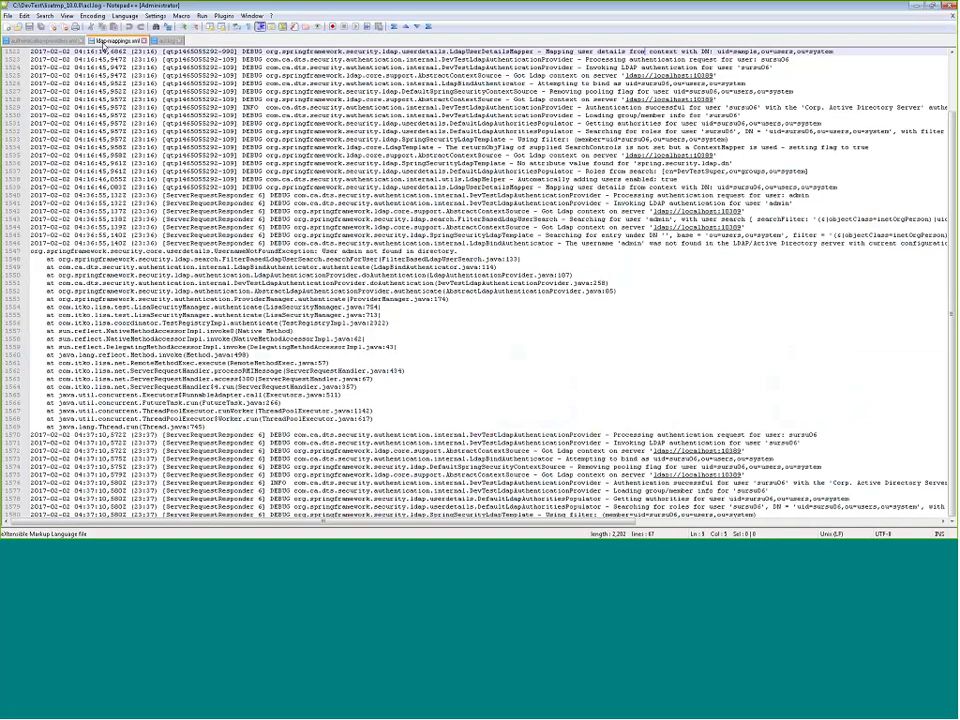
pyautogui.click(117, 40)
pyautogui.click(31, 42)
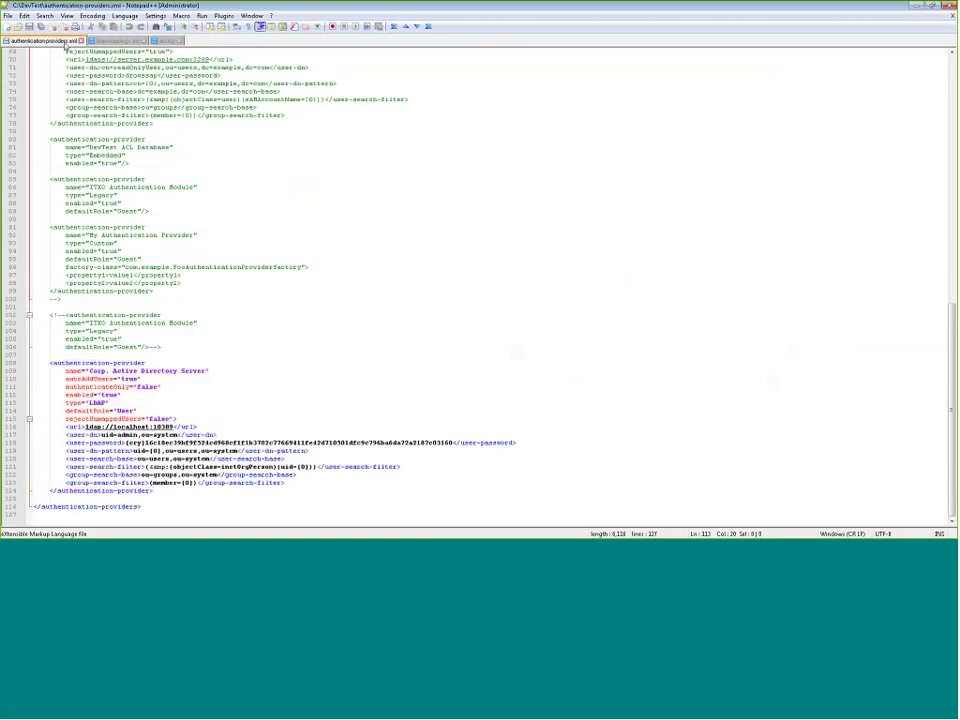
pyautogui.press('Up')
pyautogui.press('Up')
pyautogui.press('Up')
pyautogui.press('Up')
pyautogui.press('Up')
pyautogui.press('Up')
pyautogui.press('Up')
pyautogui.press('Up')
pyautogui.press('Up')
pyautogui.press('Up')
pyautogui.press('Up')
pyautogui.press('Up')
pyautogui.press('Up')
pyautogui.press('Up')
pyautogui.press('Up')
pyautogui.press('Up')
pyautogui.press('Up')
pyautogui.press('Up')
pyautogui.press('Up')
pyautogui.press('Up')
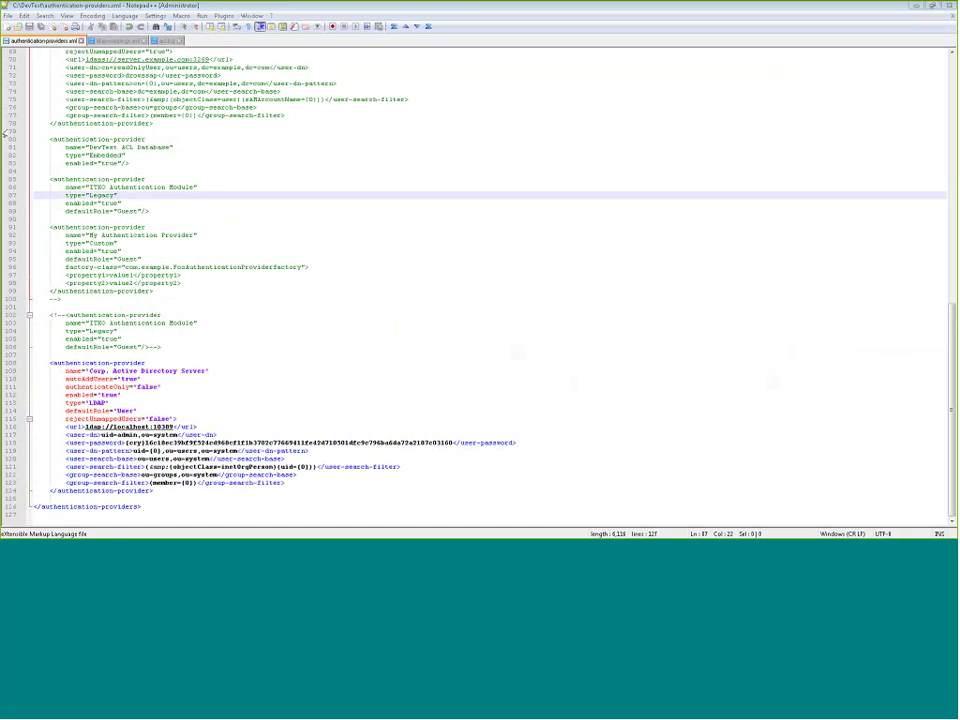
pyautogui.hotkey('alt', 'Tab')
pyautogui.doubleClick(215, 110)
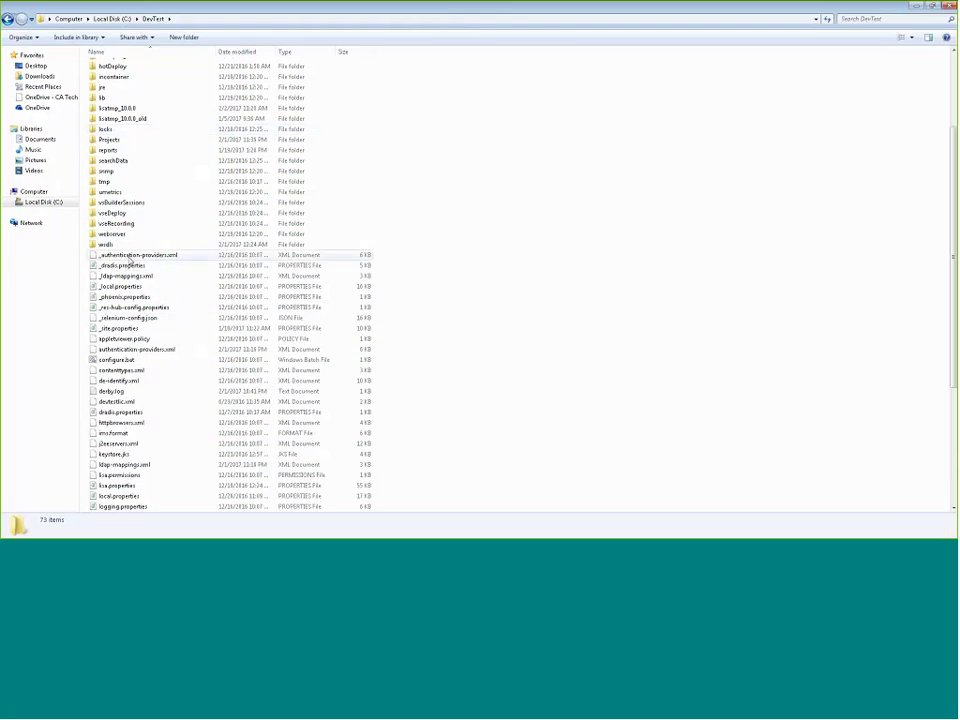
# Step: Open authentication-providers.xml from C:\DevTest in Notepad++
pyautogui.click(105, 256)
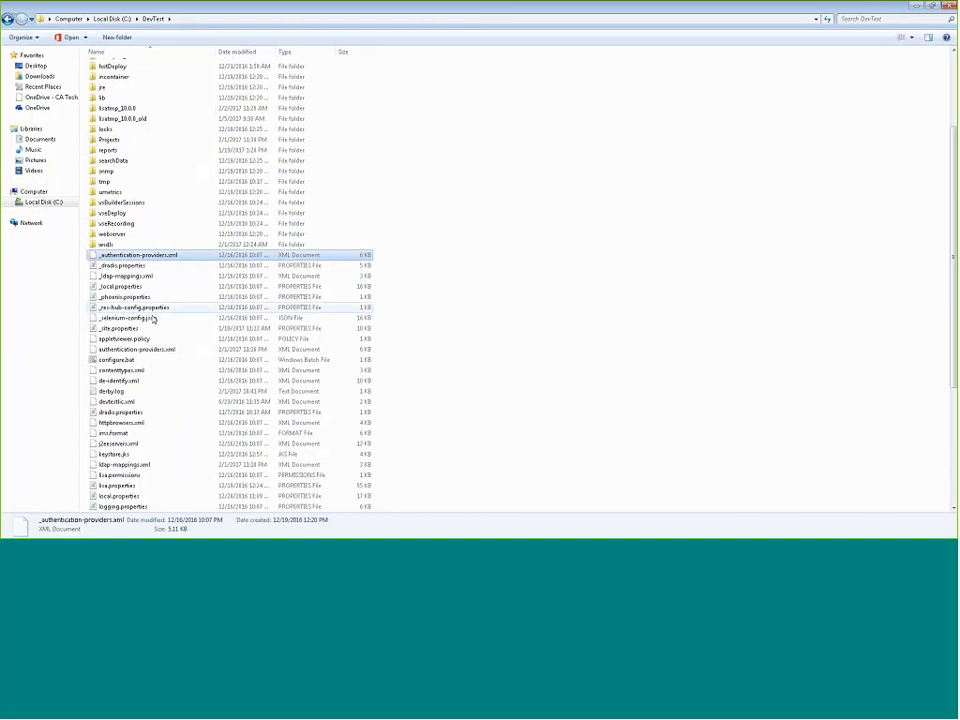
pyautogui.click(153, 350)
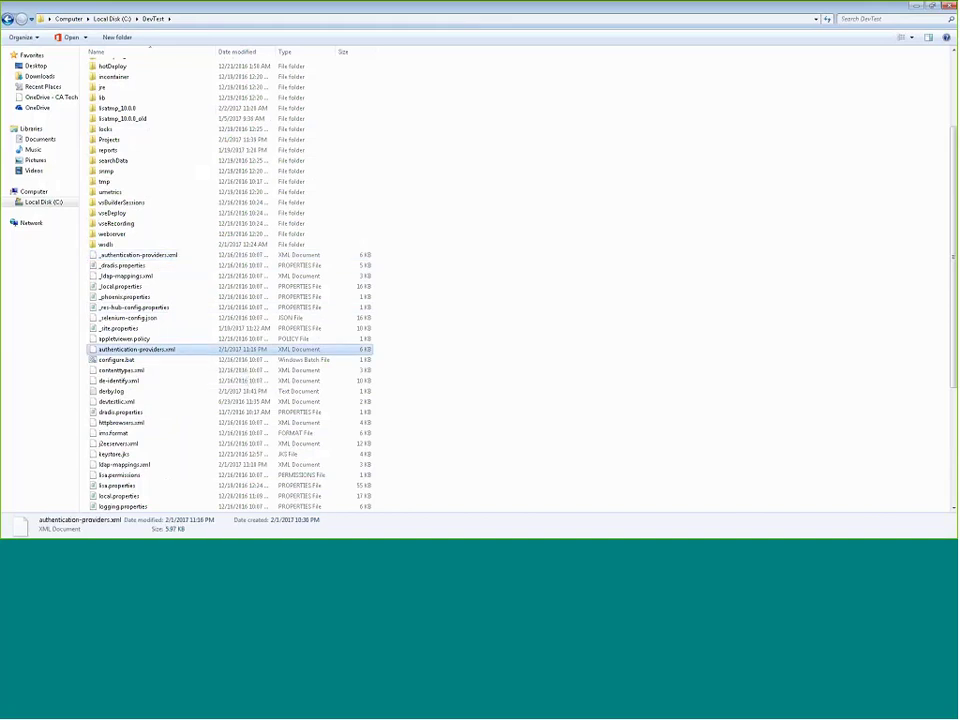
pyautogui.press('Return')
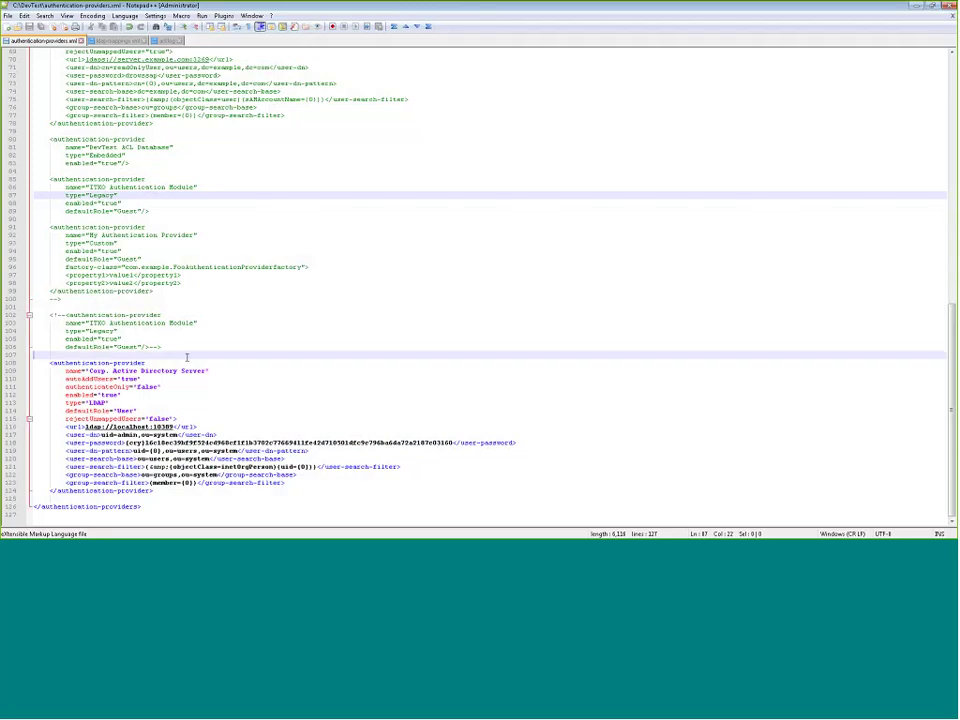
pyautogui.scroll(13, 186, 357)
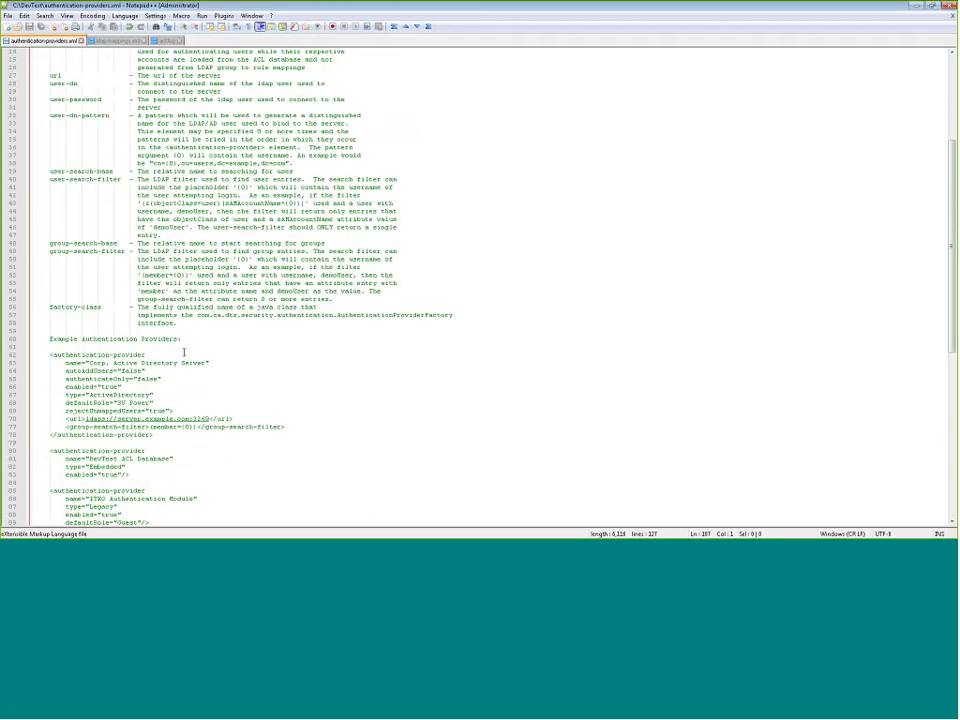
pyautogui.moveTo(48, 307); pyautogui.dragTo(153, 435)
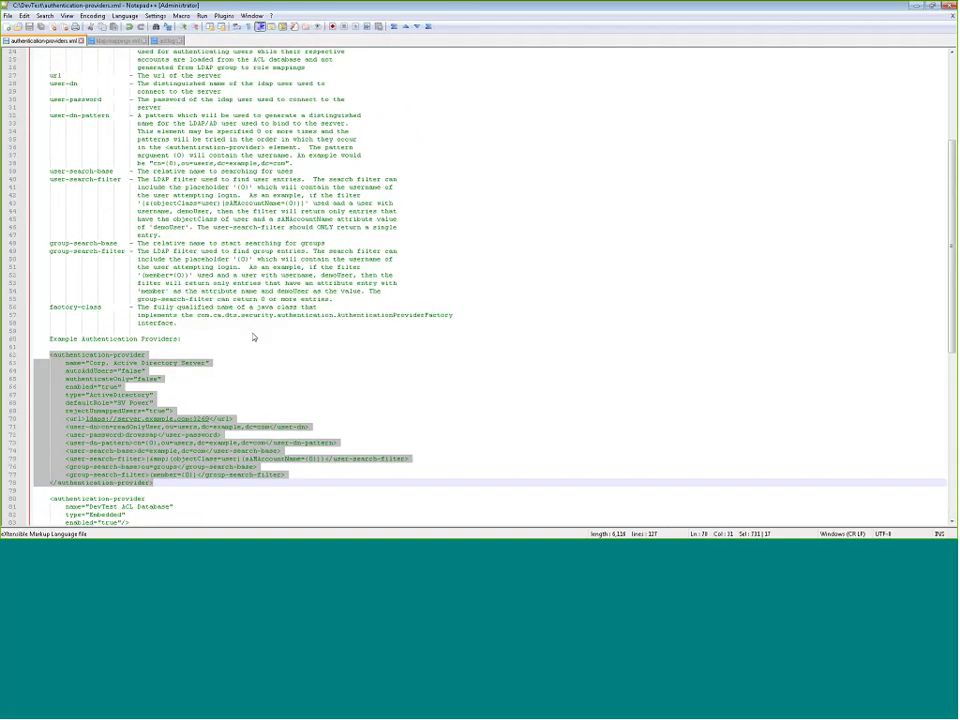
pyautogui.scroll(8, 253, 334)
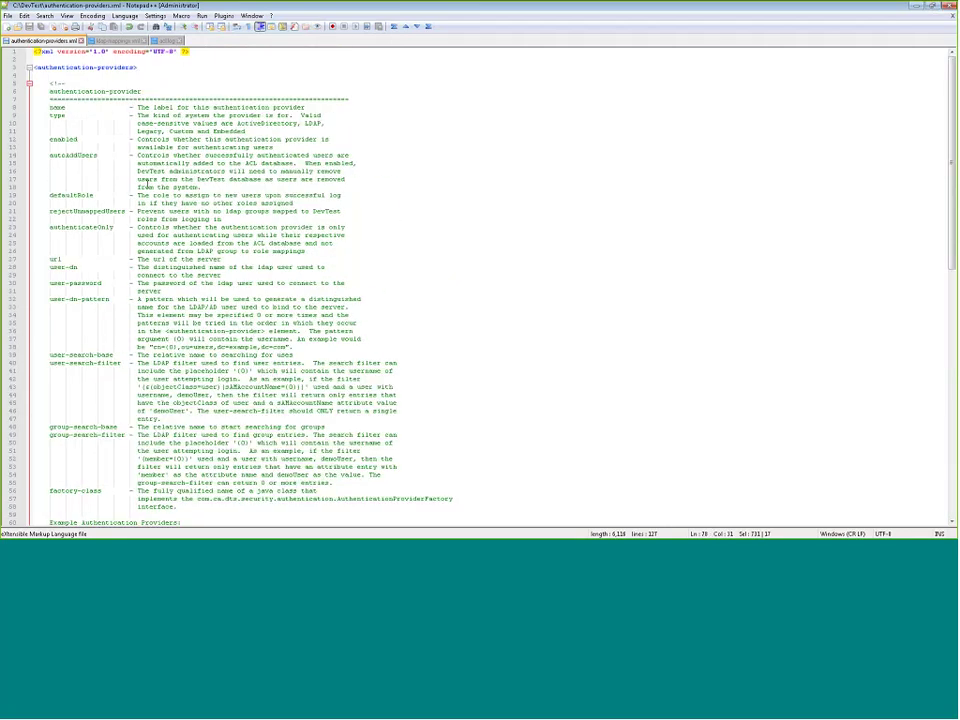
pyautogui.click(133, 100)
pyautogui.scroll(-11, 150, 396)
pyautogui.scroll(-2, 150, 395)
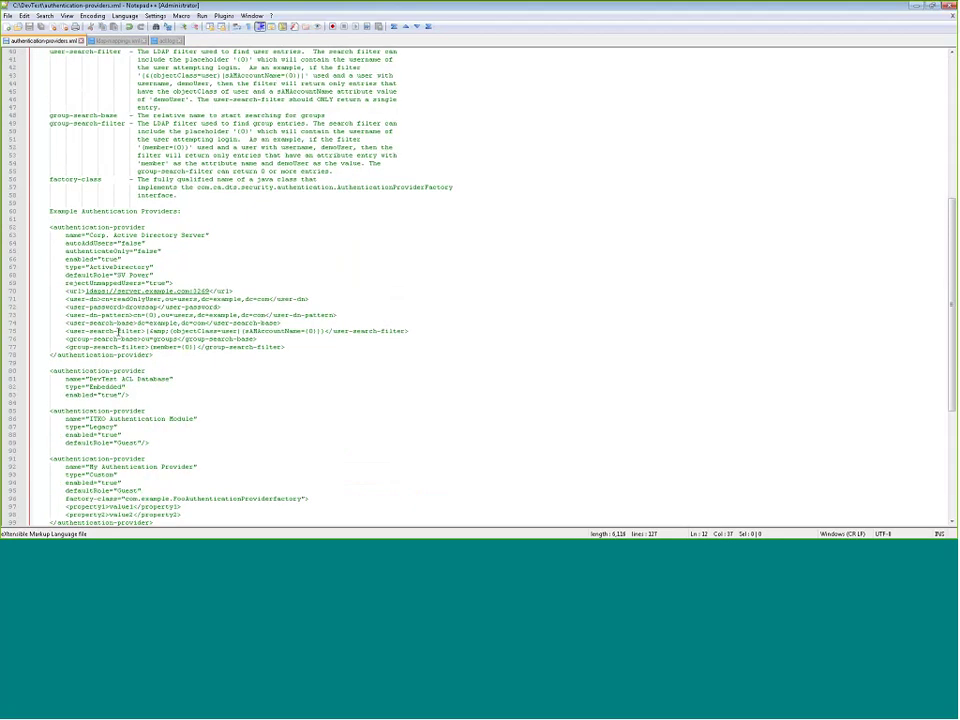
pyautogui.moveTo(34, 227); pyautogui.dragTo(153, 355)
pyautogui.scroll(13, 155, 194)
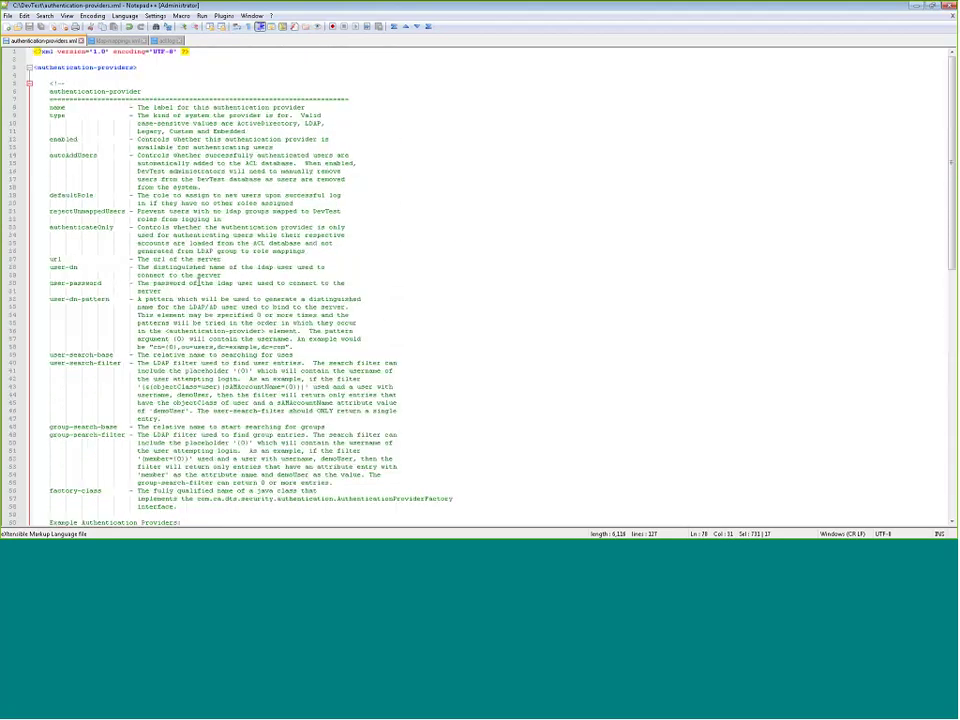
pyautogui.scroll(-20, 236, 270)
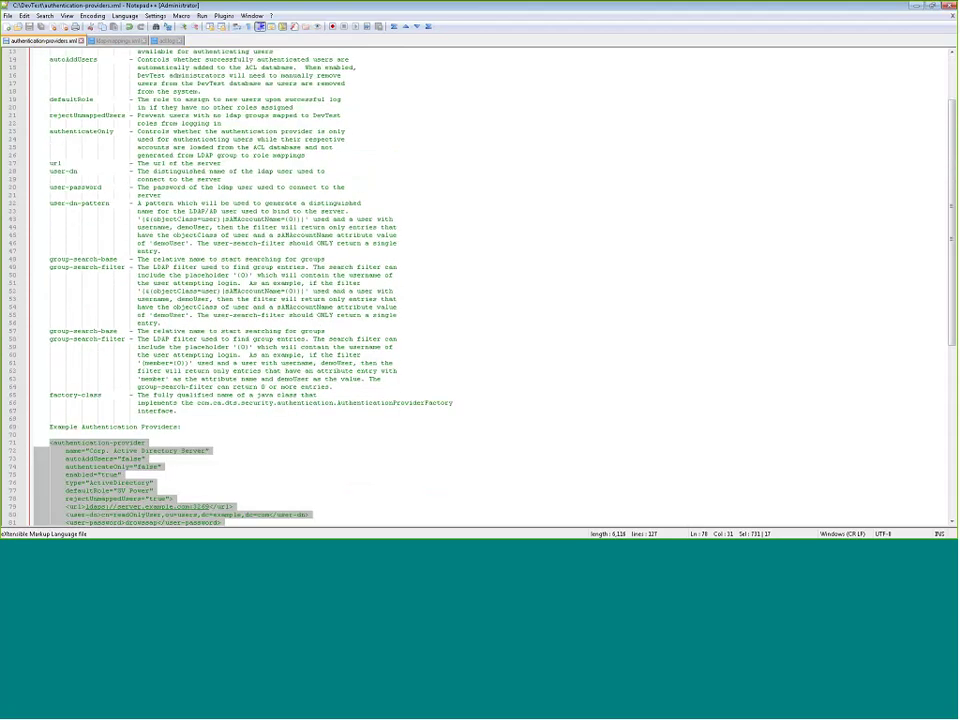
pyautogui.hotkey('alt', 'Tab')
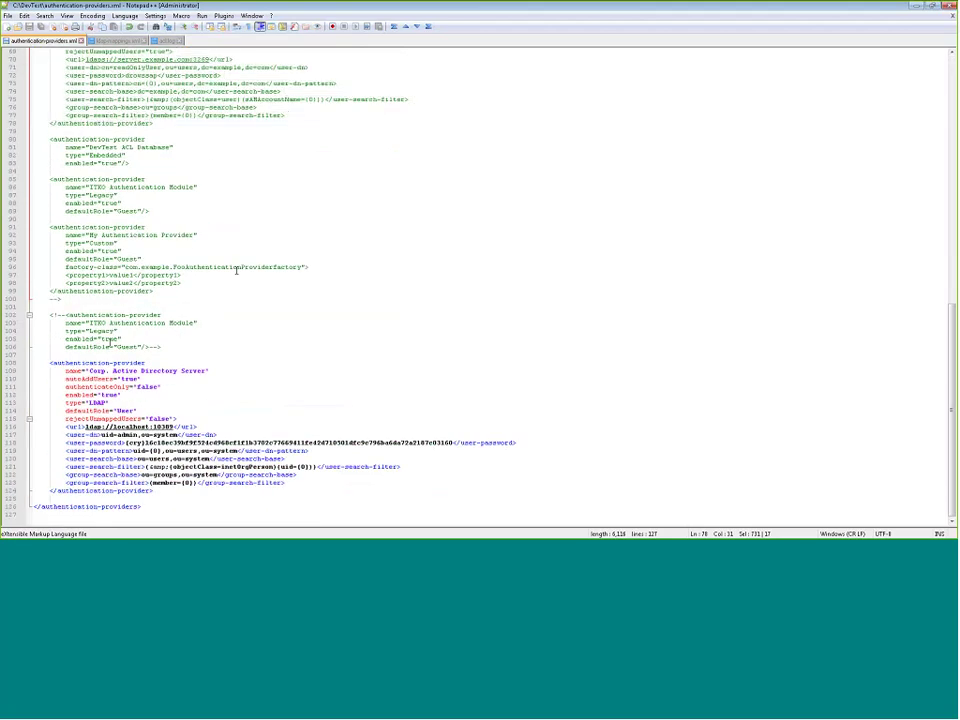
pyautogui.doubleClick(97, 362)
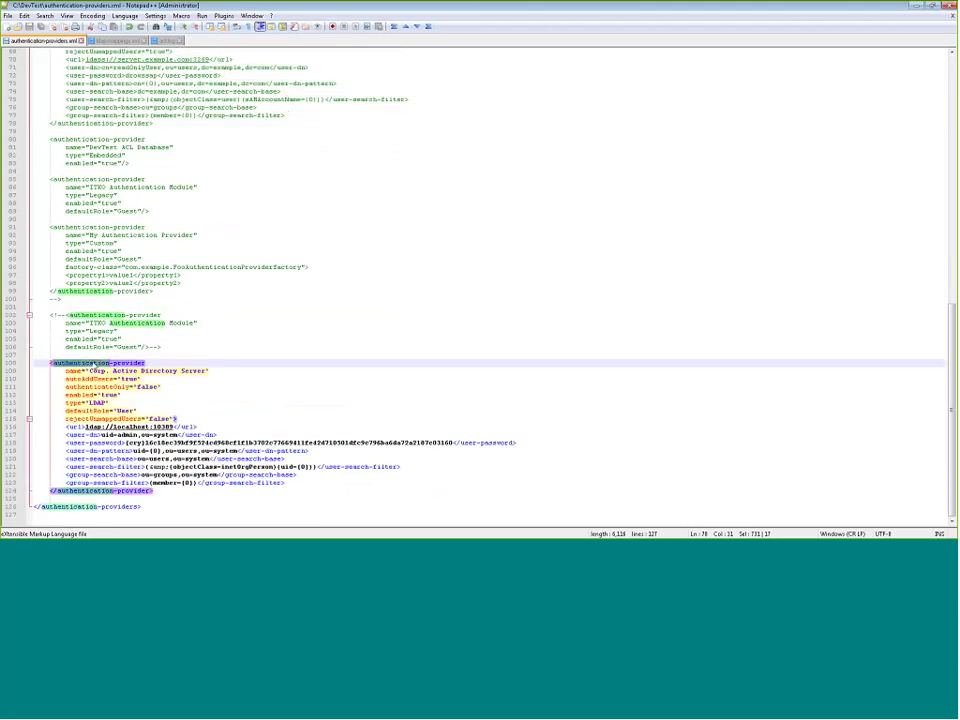
pyautogui.click(216, 354)
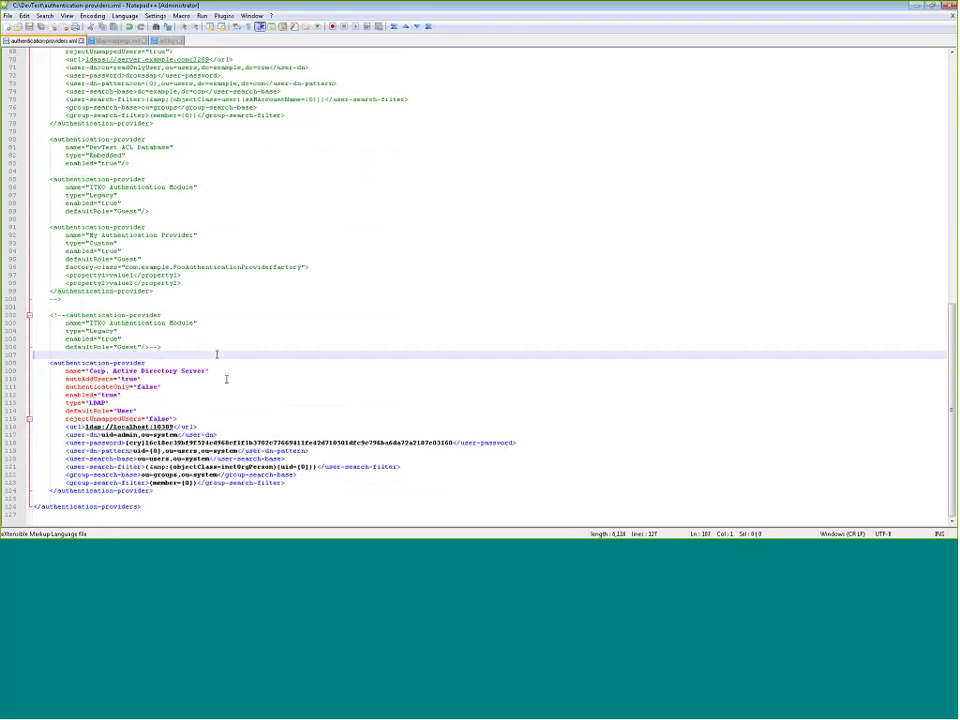
pyautogui.click(93, 402)
pyautogui.doubleClick(93, 402)
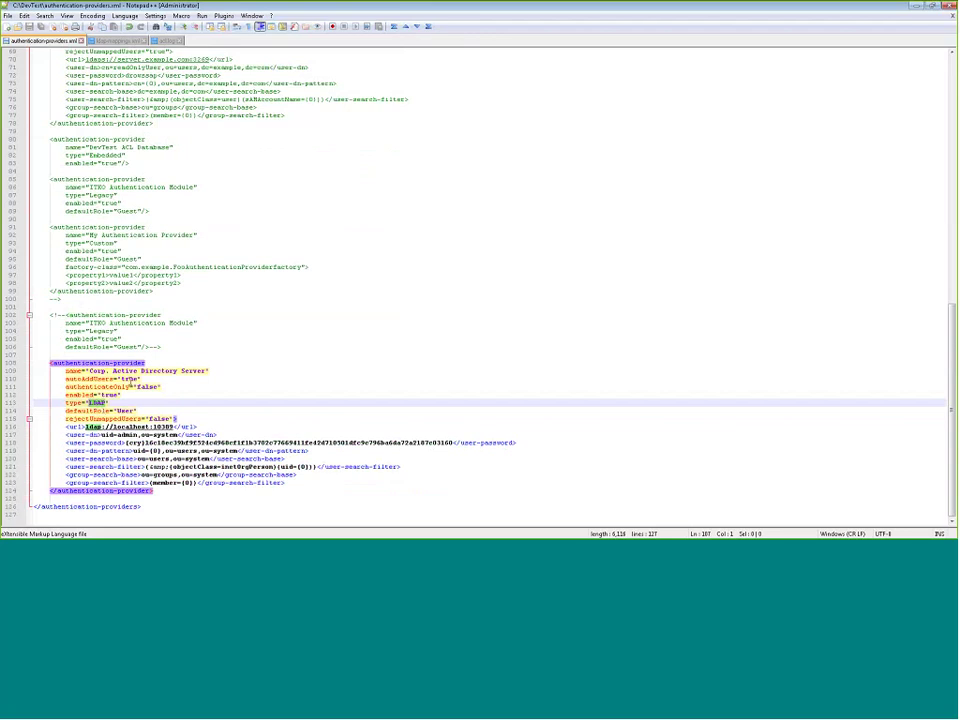
pyautogui.doubleClick(130, 379)
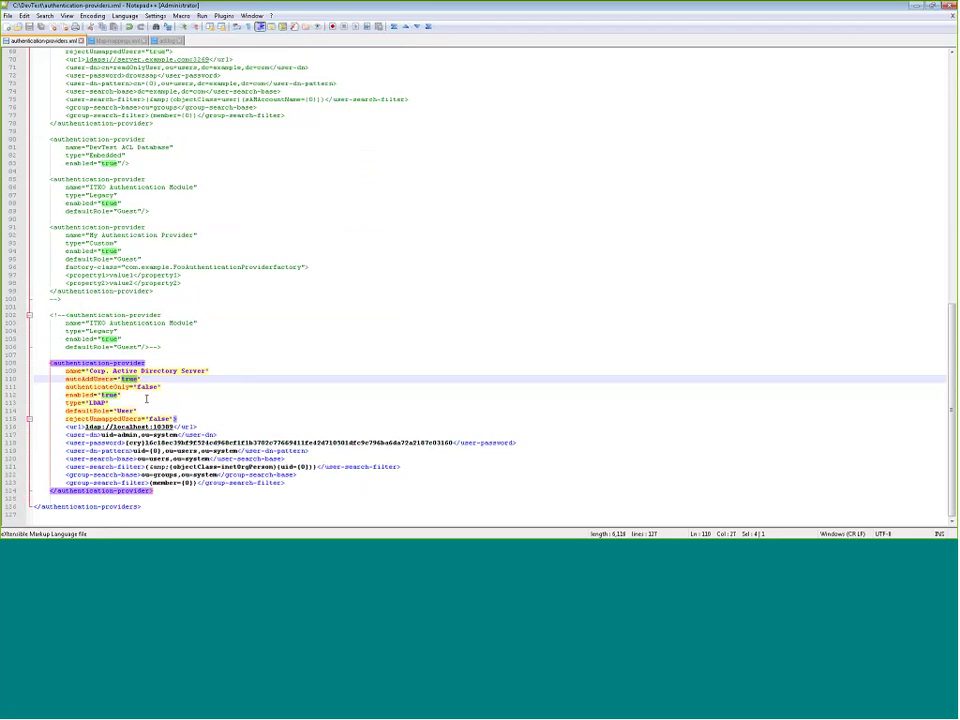
pyautogui.doubleClick(147, 386)
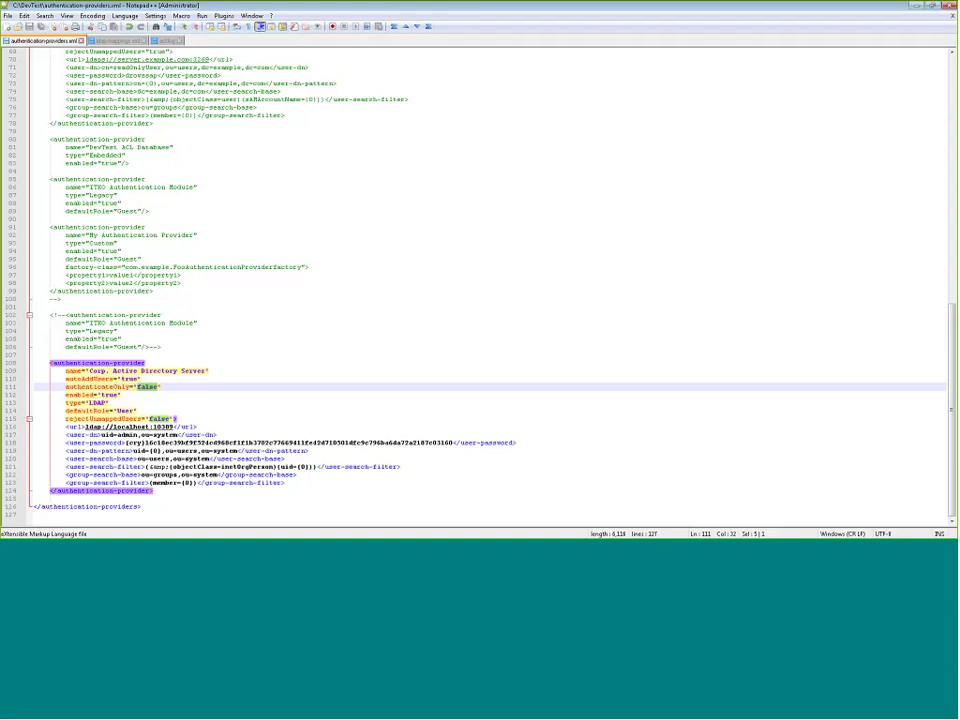
pyautogui.doubleClick(110, 395)
pyautogui.doubleClick(97, 402)
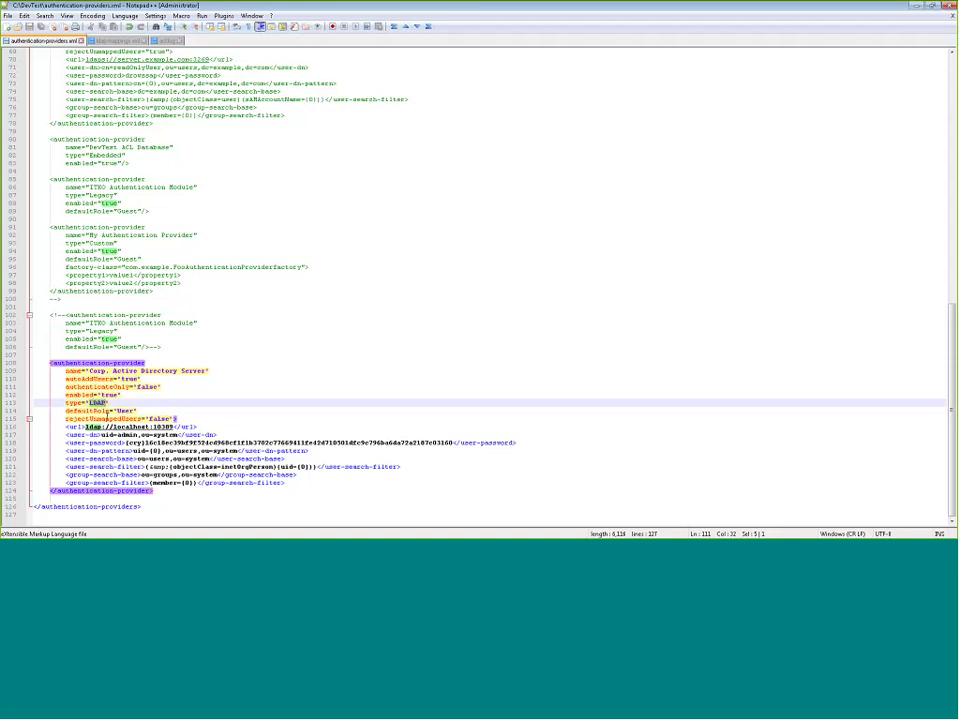
pyautogui.doubleClick(87, 410)
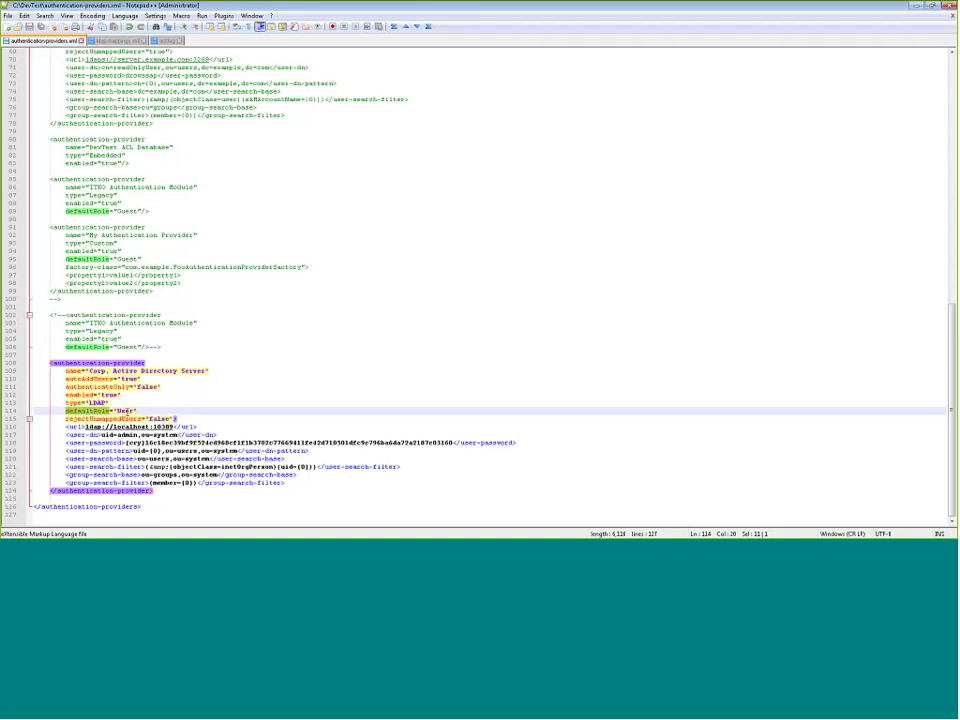
pyautogui.doubleClick(125, 411)
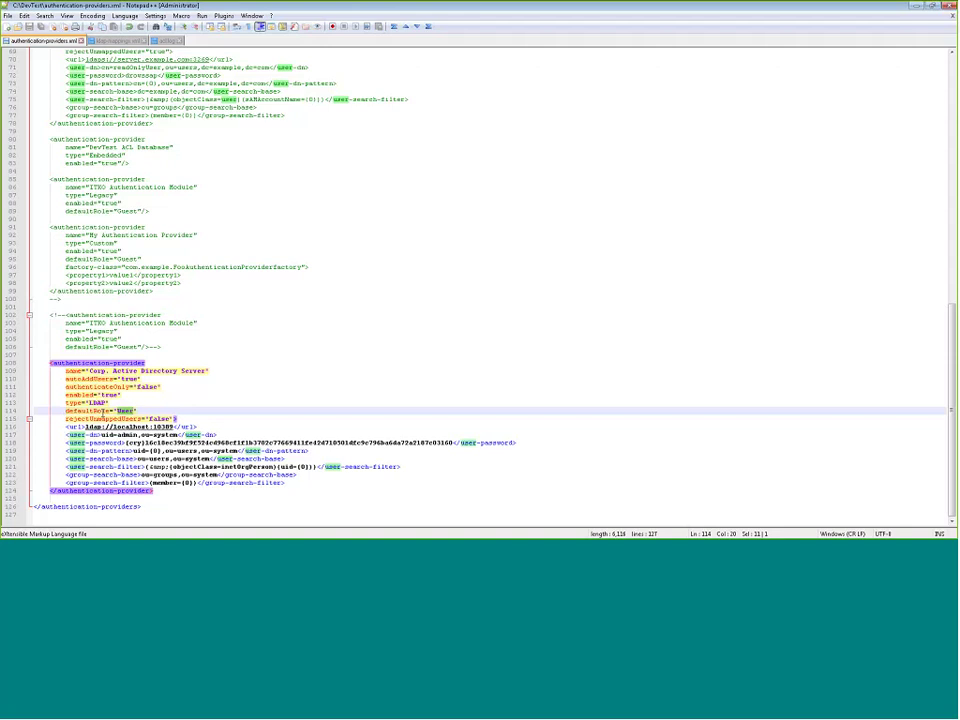
pyautogui.doubleClick(125, 411)
pyautogui.moveTo(125, 411); pyautogui.dragTo(123, 418)
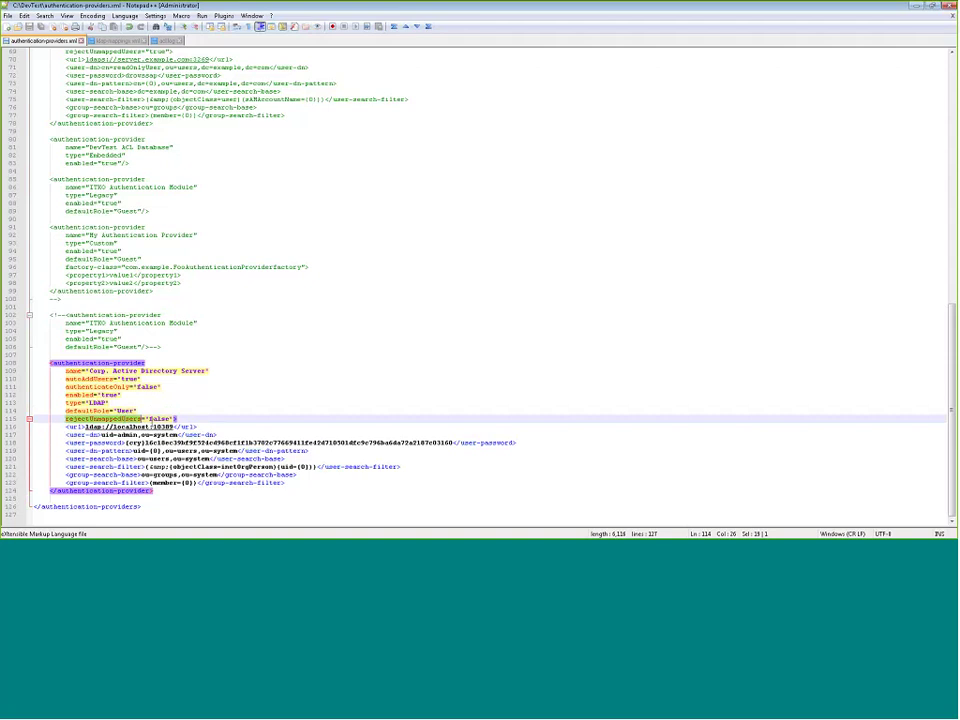
pyautogui.doubleClick(160, 419)
pyautogui.doubleClick(103, 419)
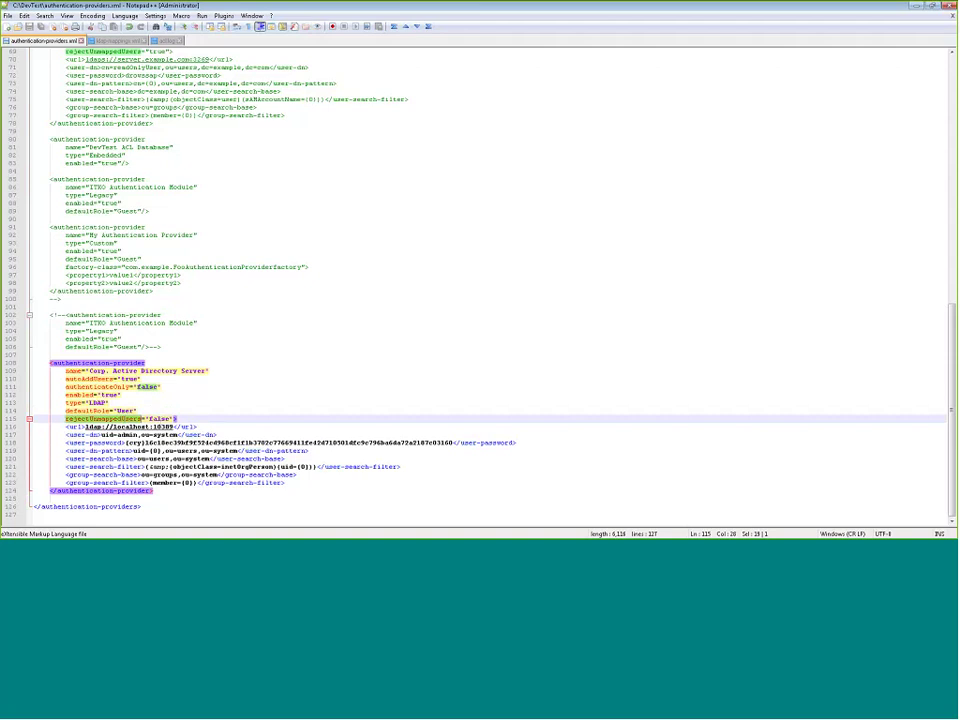
pyautogui.hotkey('ctrl', 'Tab')
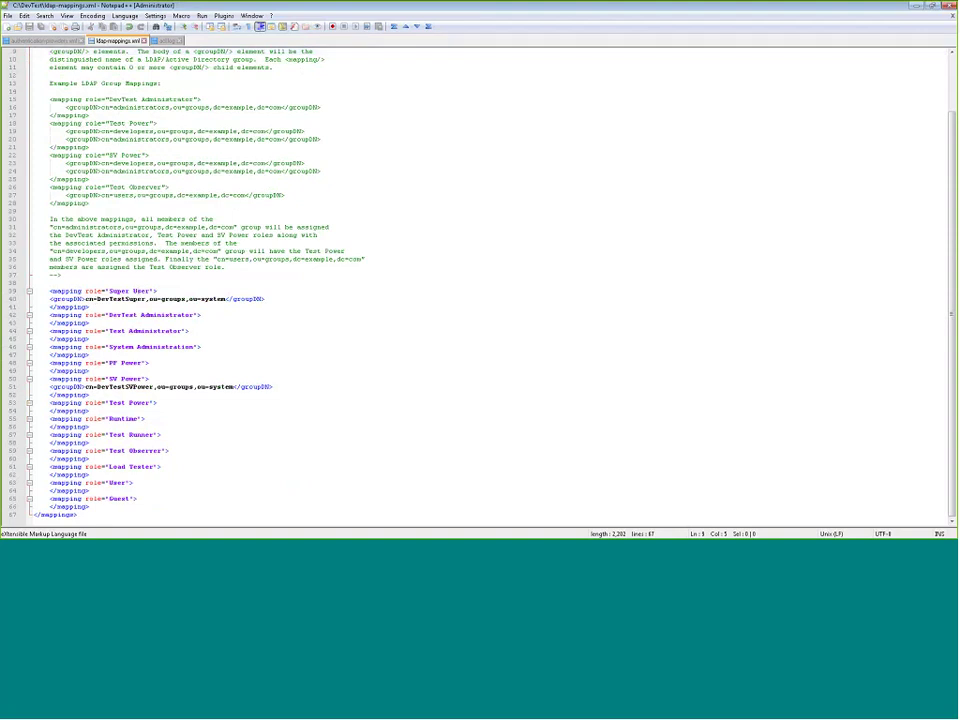
pyautogui.doubleClick(125, 386)
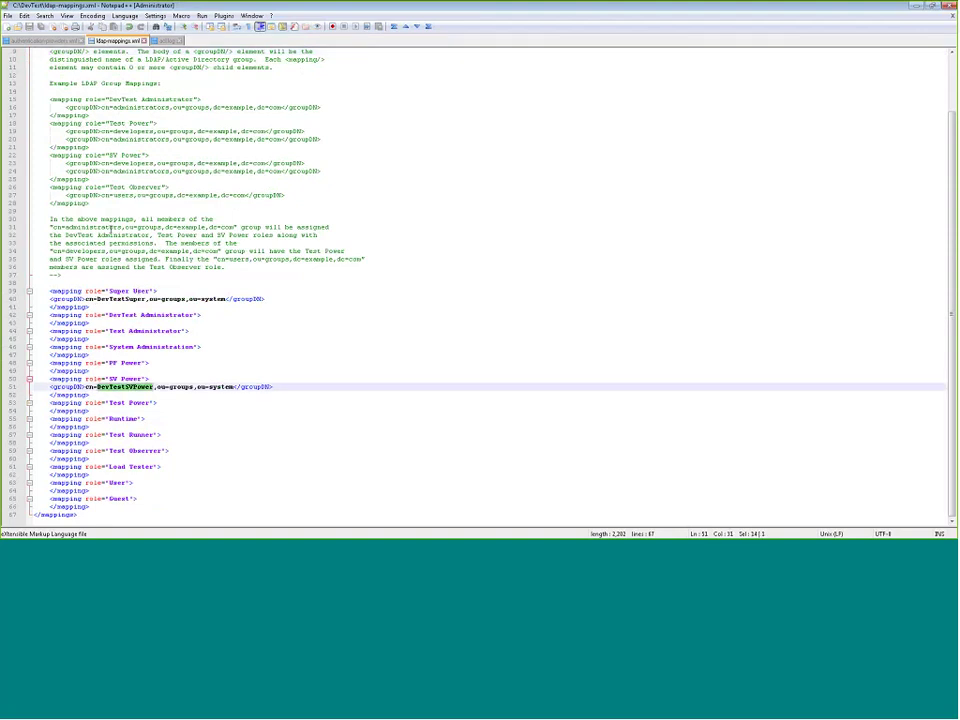
pyautogui.doubleClick(122, 299)
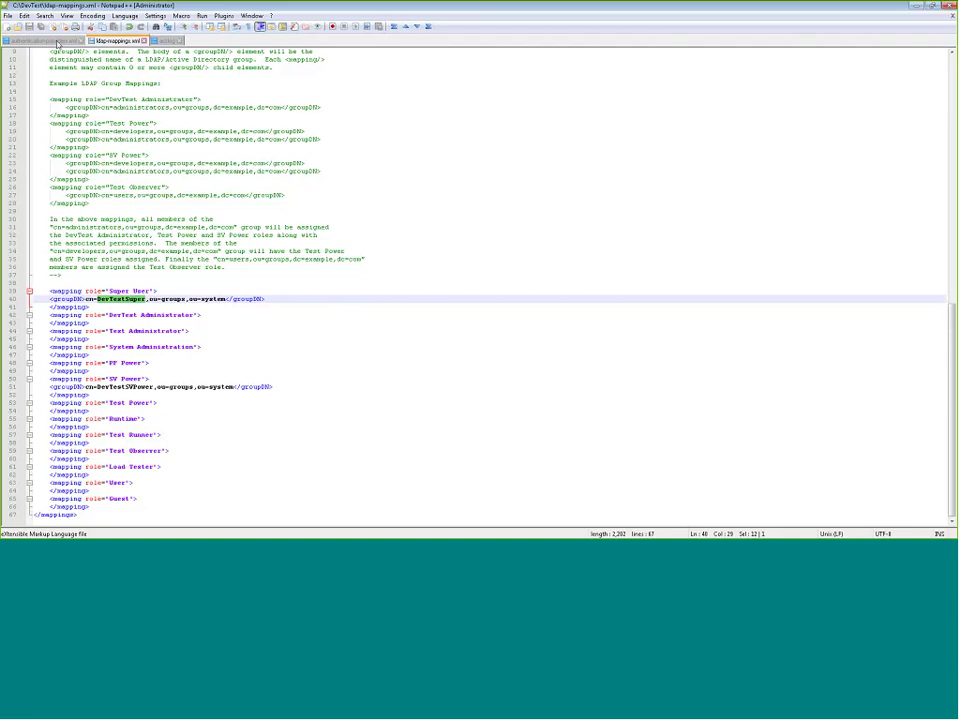
pyautogui.click(45, 40)
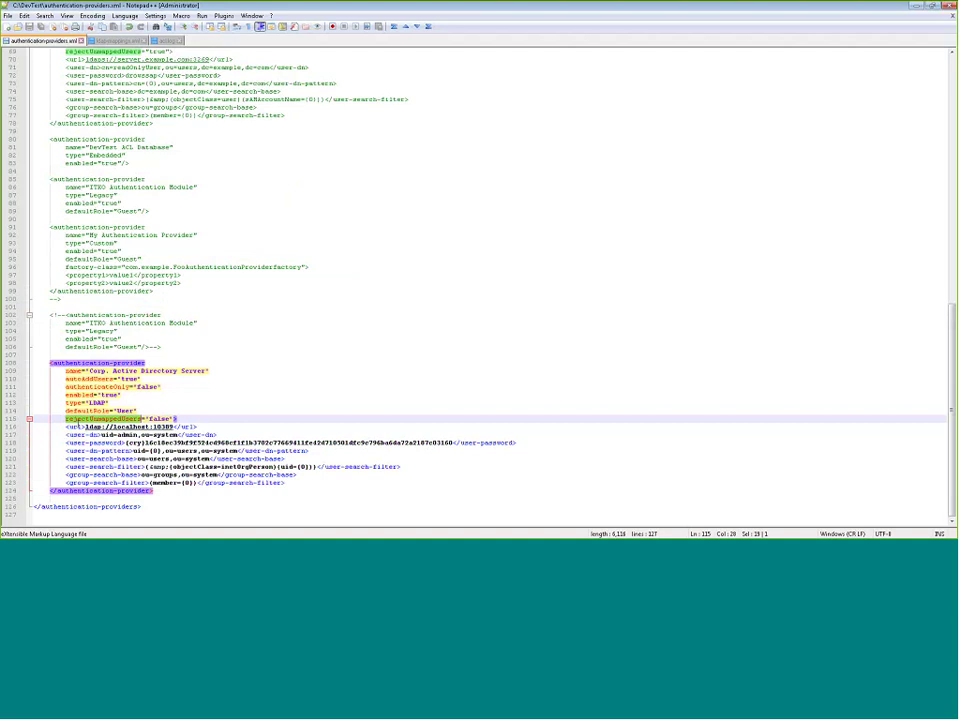
pyautogui.click(165, 420)
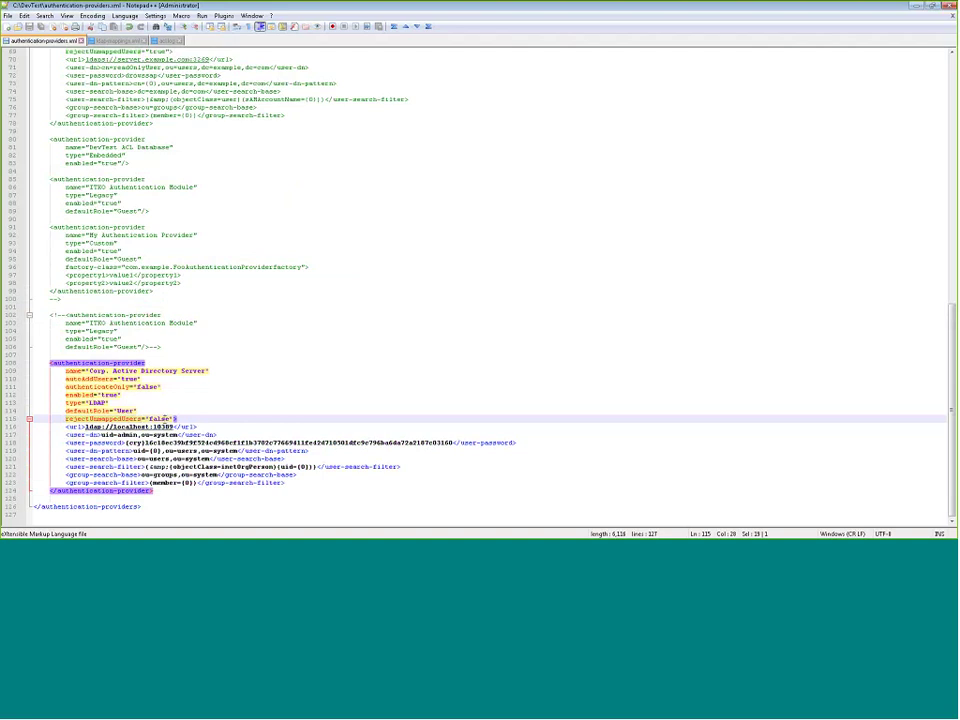
pyautogui.doubleClick(160, 419)
pyautogui.doubleClick(125, 411)
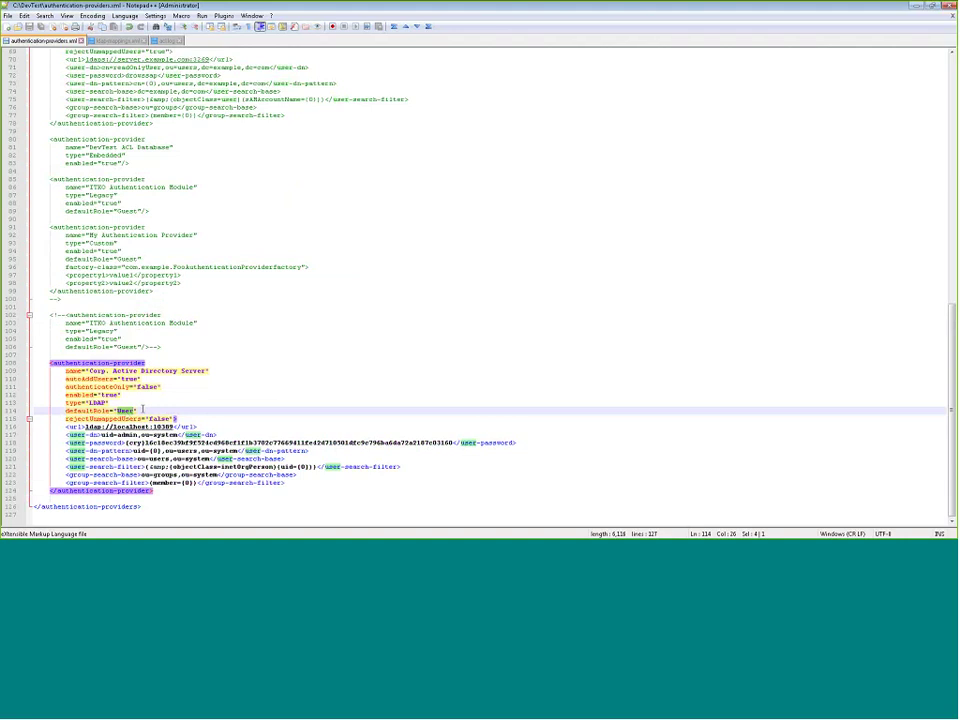
pyautogui.click(109, 402)
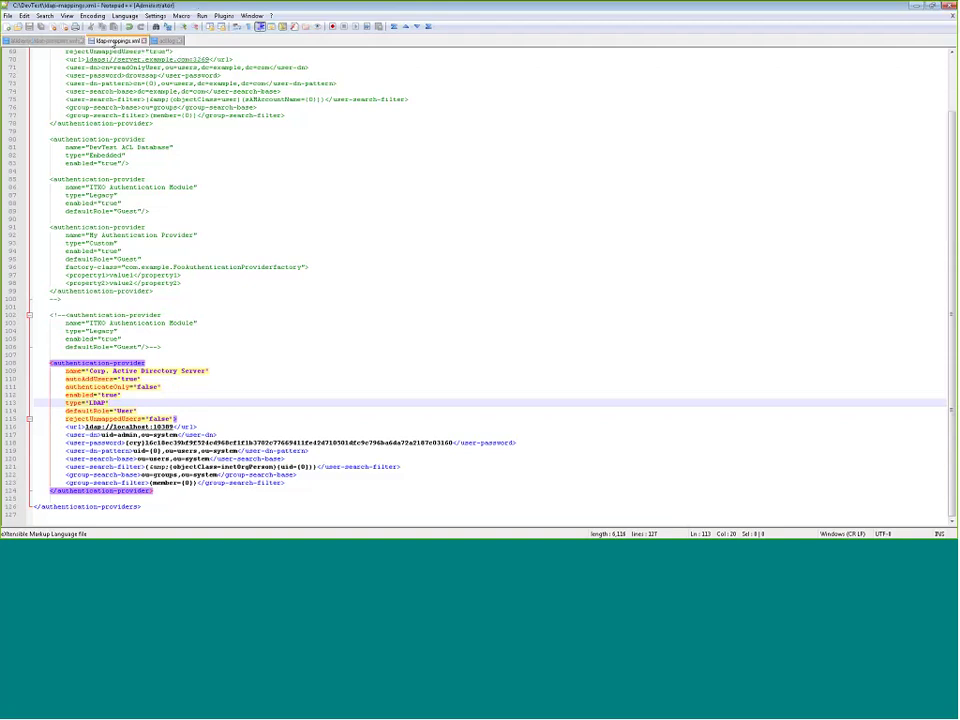
# Step: In ldap-mappings.xml, check the DevTestSuper and DevTestSVPower group DNs for Super User and SV Power
pyautogui.click(113, 42)
pyautogui.press('Up')
pyautogui.press('Up')
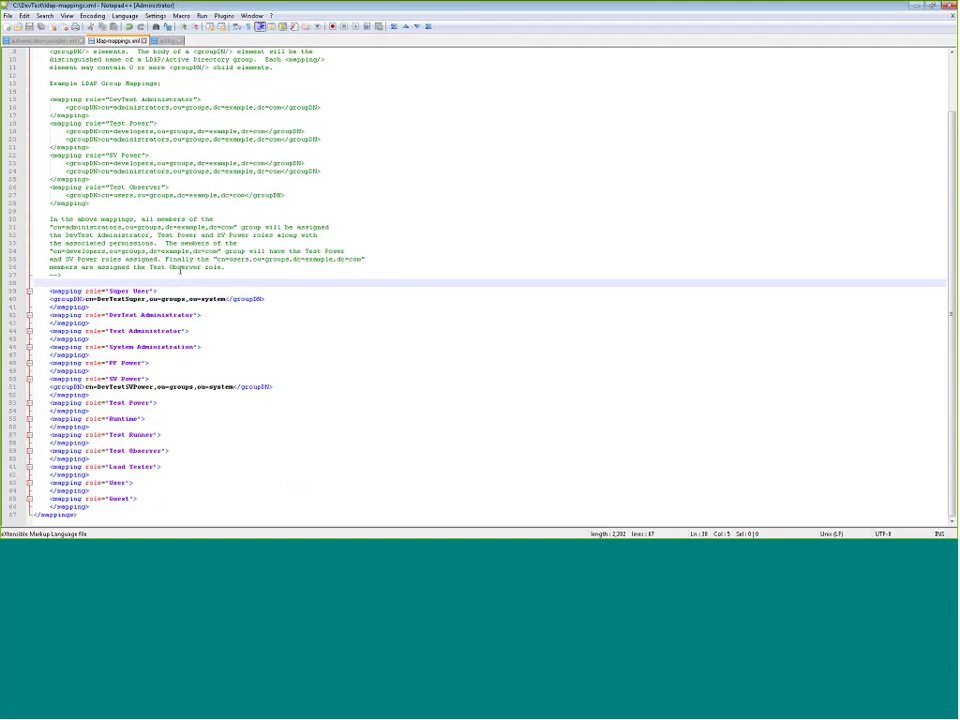
pyautogui.press('Down')
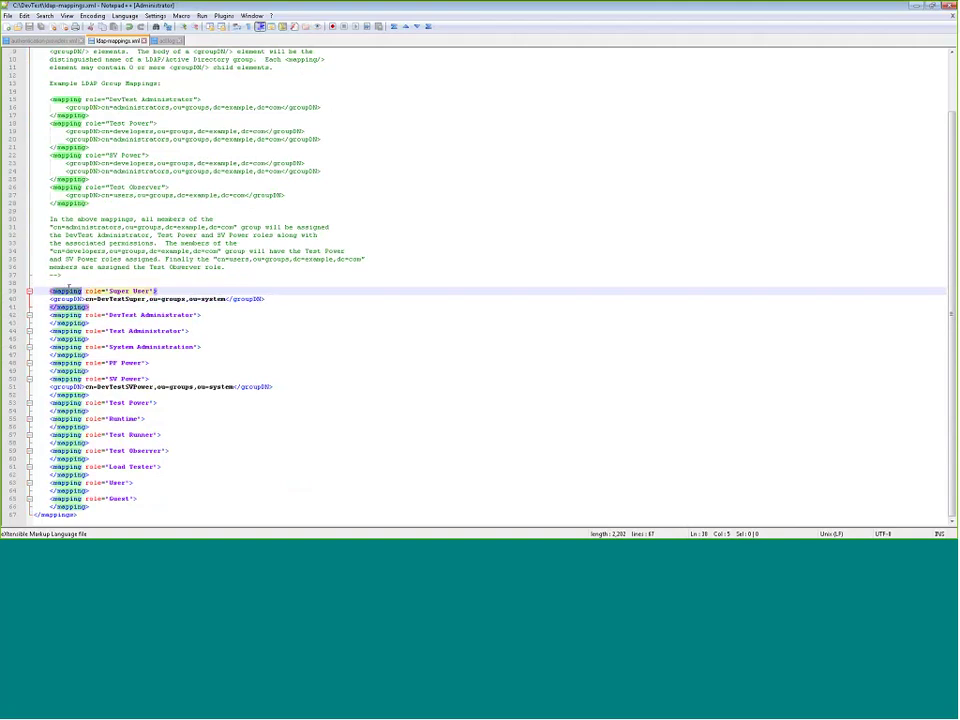
pyautogui.press('Down')
pyautogui.press('Down')
pyautogui.press('Down')
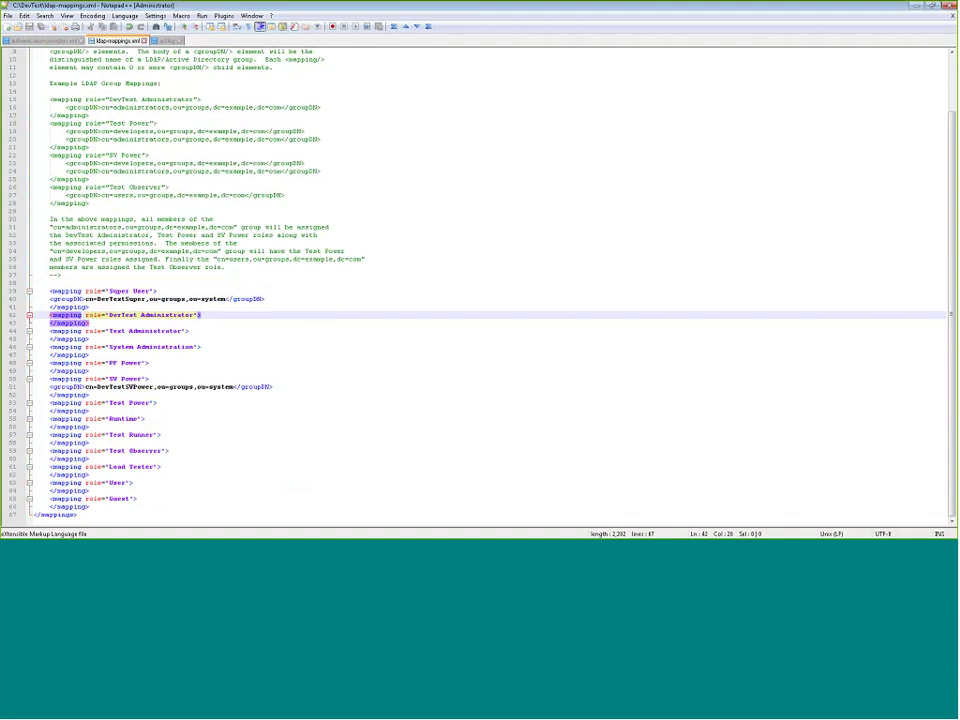
pyautogui.click(119, 298)
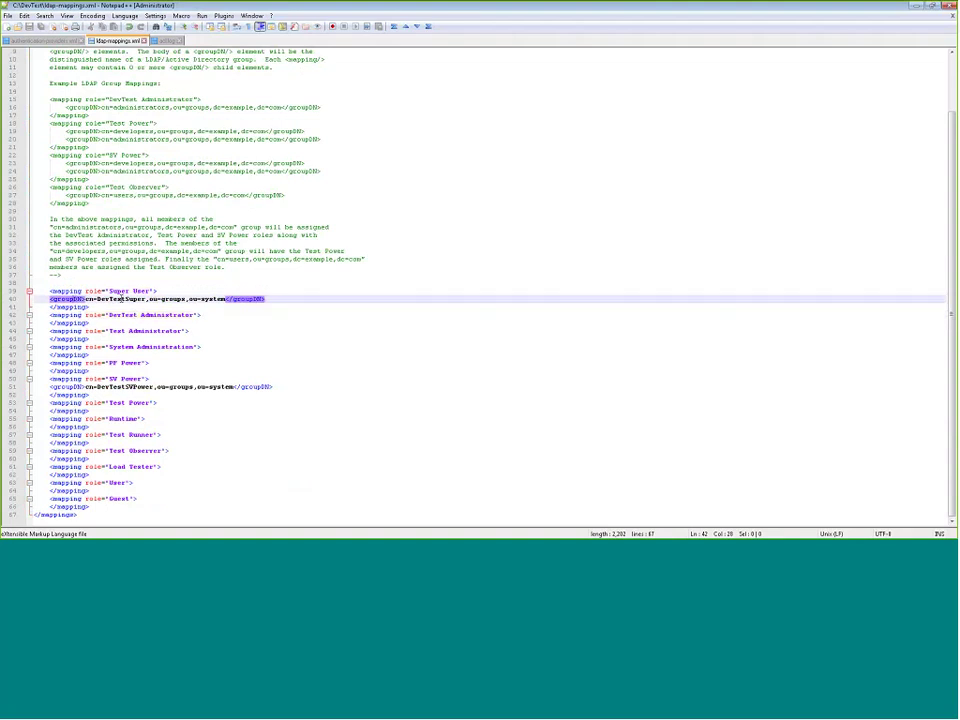
pyautogui.doubleClick(119, 298)
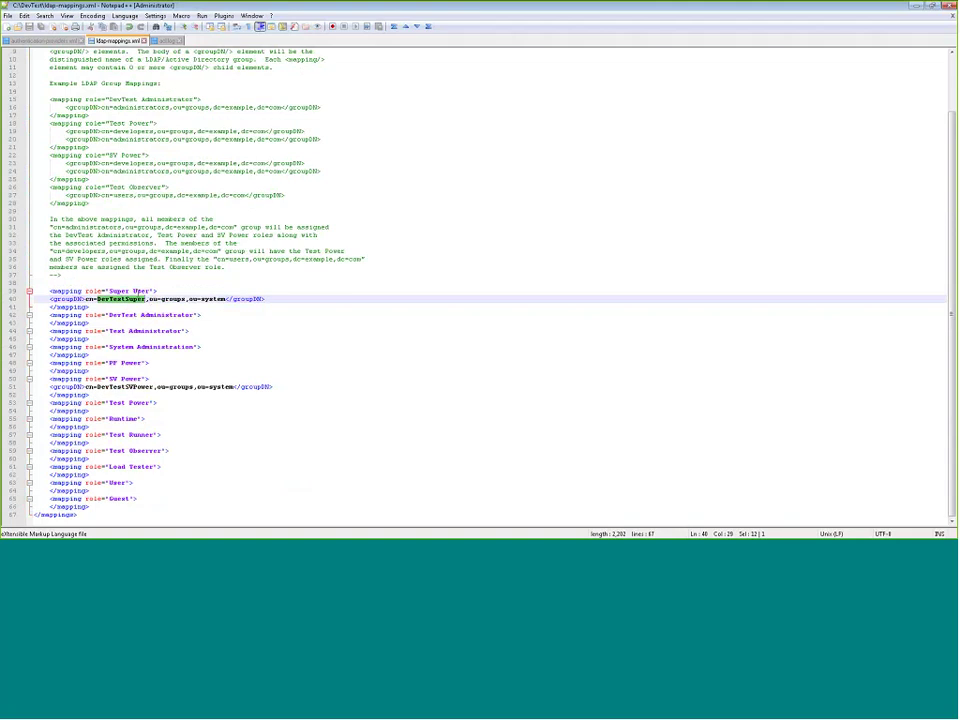
pyautogui.doubleClick(112, 385)
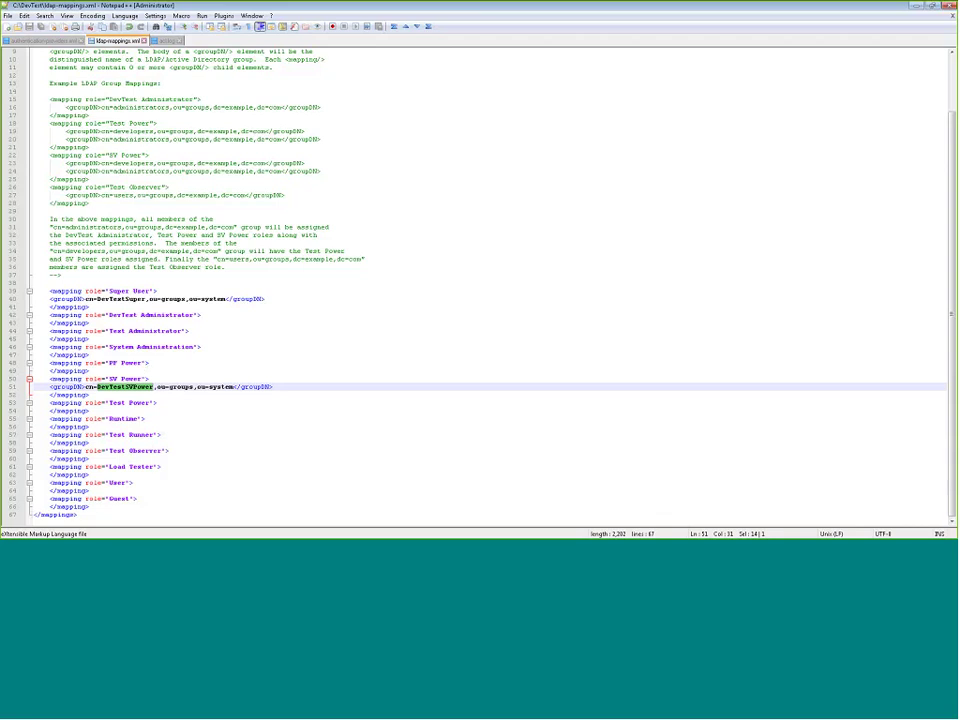
pyautogui.hotkey('ctrl', 'Tab')
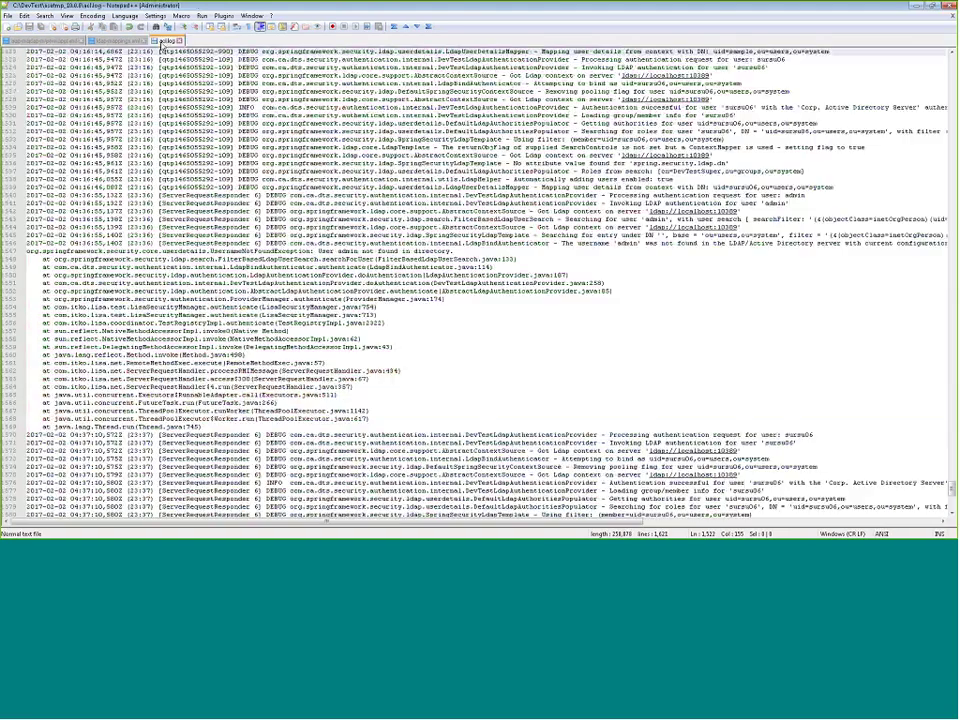
# Step: Scroll to the log's end and highlight the latest LDAP role lookup entries
pyautogui.scroll(-14, 296, 346)
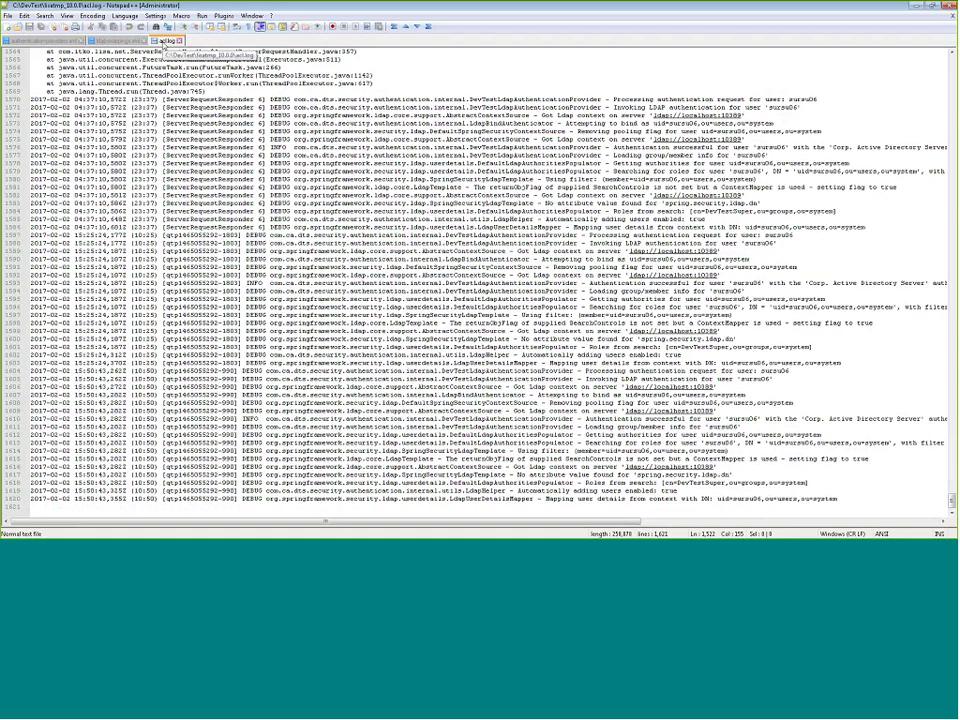
pyautogui.click(565, 401)
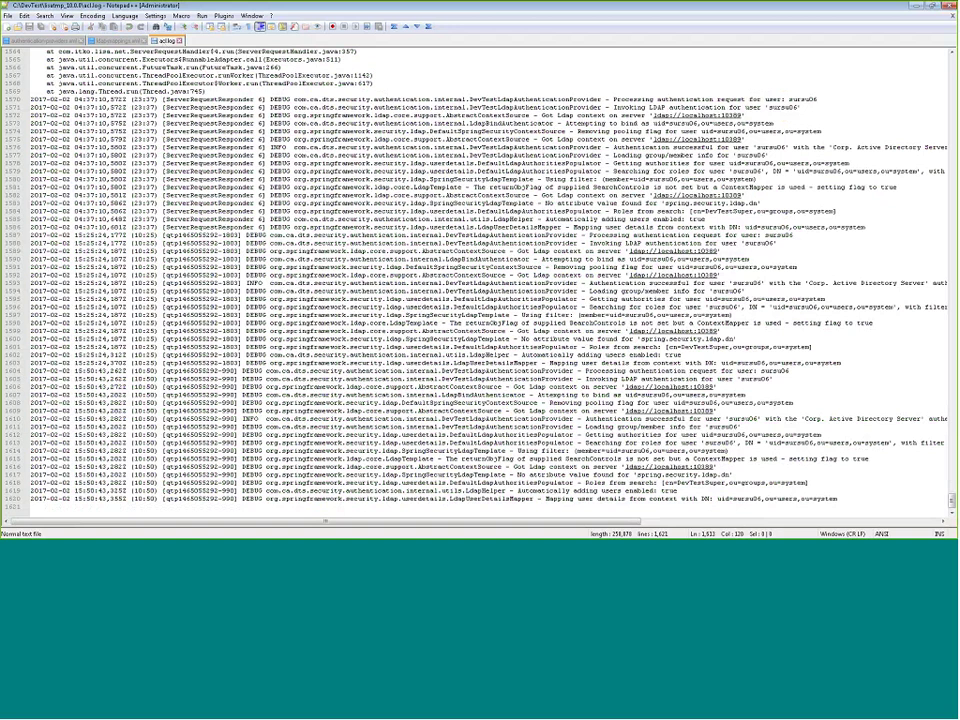
pyautogui.moveTo(375, 434); pyautogui.dragTo(648, 498)
pyautogui.click(578, 474)
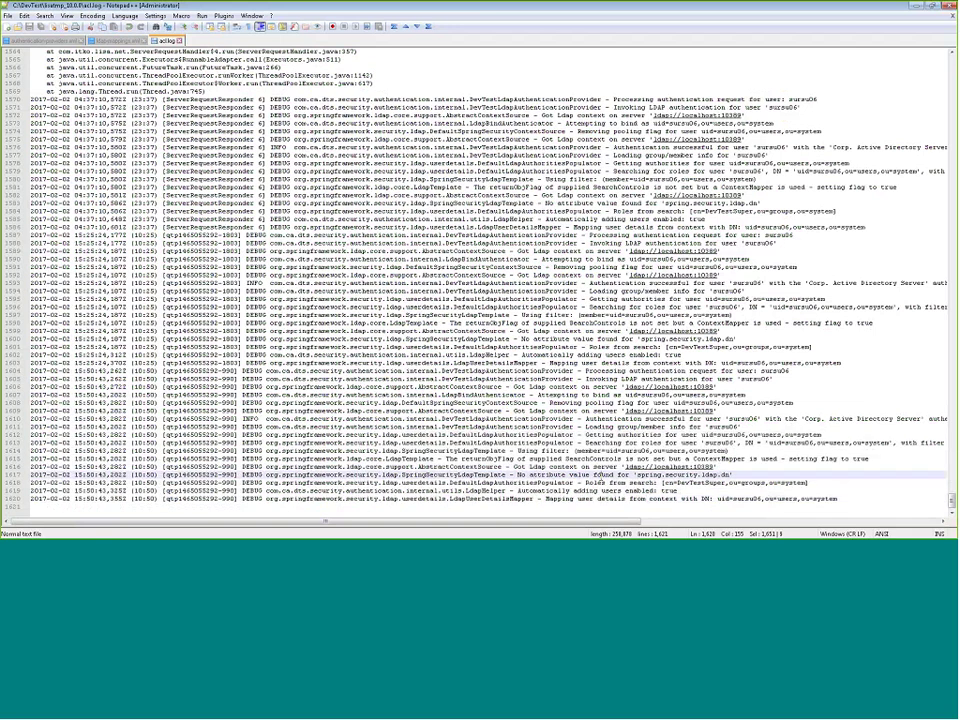
pyautogui.scroll(3, 628, 483)
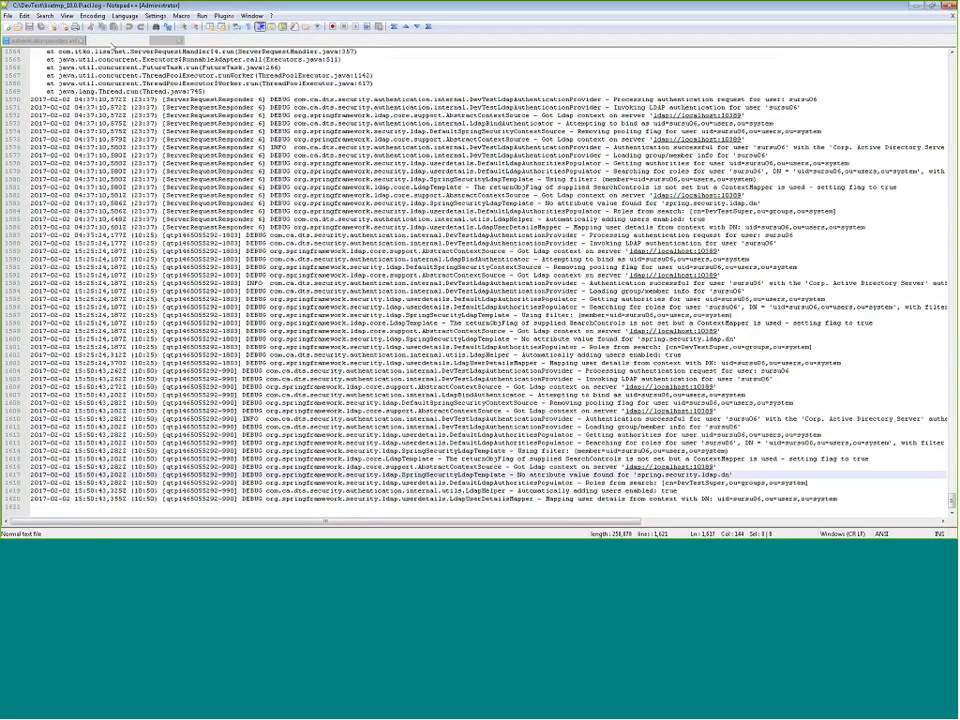
# Step: Compare ldap-mappings.xml and authentication-providers.xml, then bring Apache Directory Studio forward
pyautogui.click(118, 40)
pyautogui.click(48, 40)
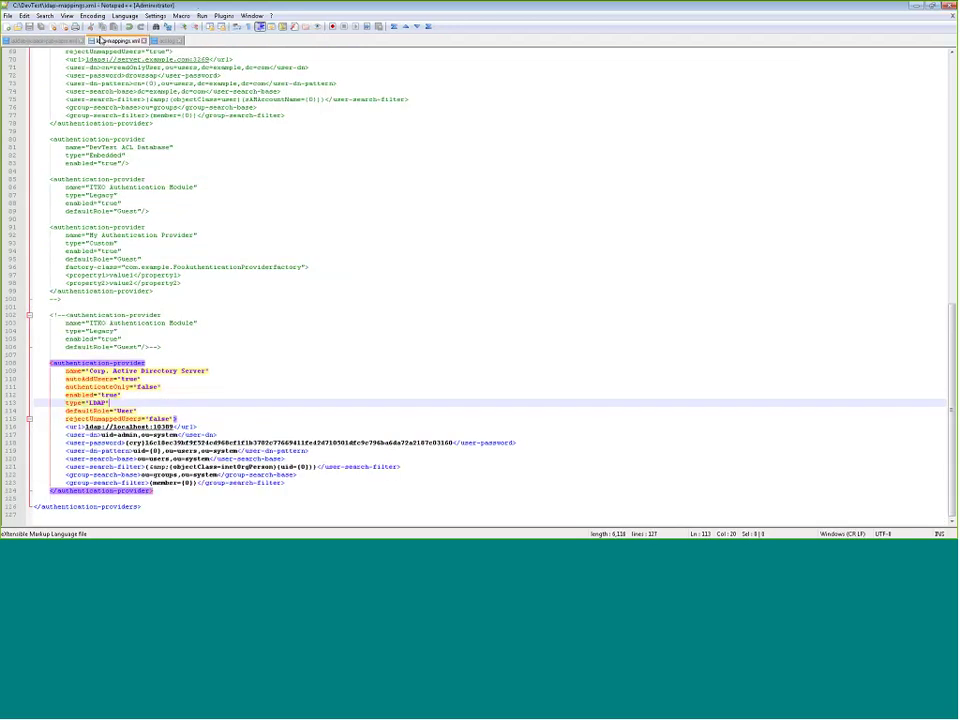
pyautogui.hotkey('ctrl', 'Tab')
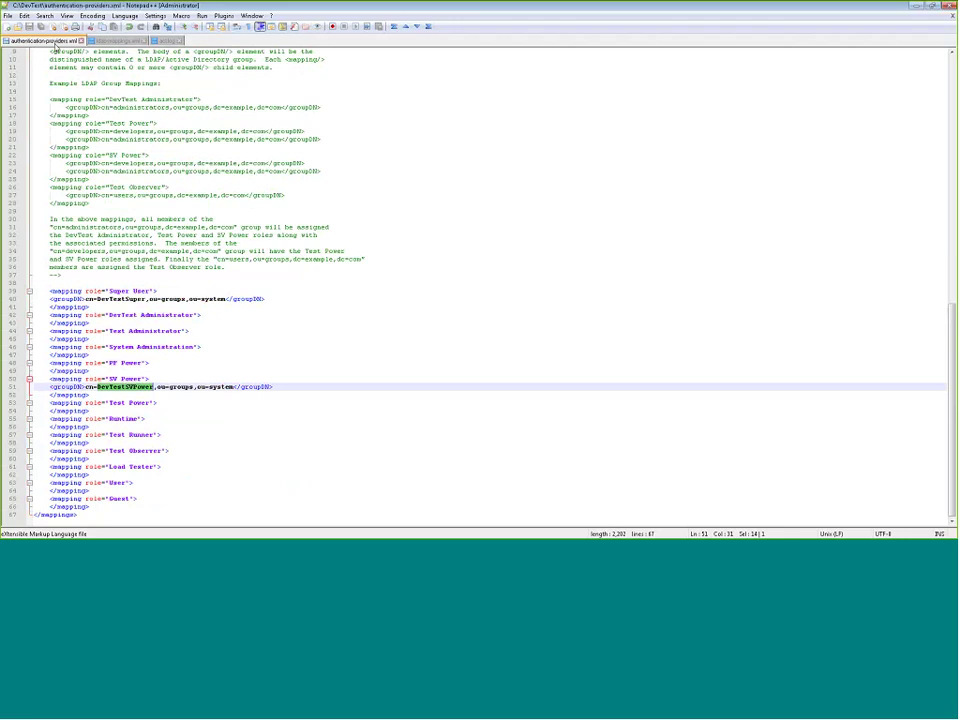
pyautogui.click(45, 40)
pyautogui.click(115, 41)
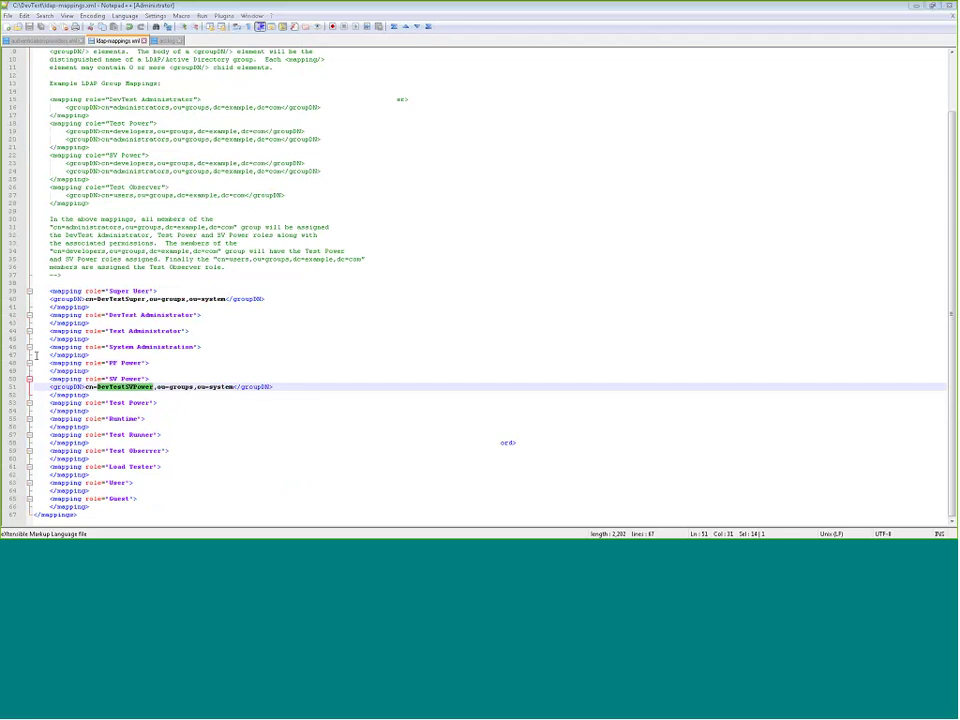
pyautogui.hotkey('alt', 'Tab')
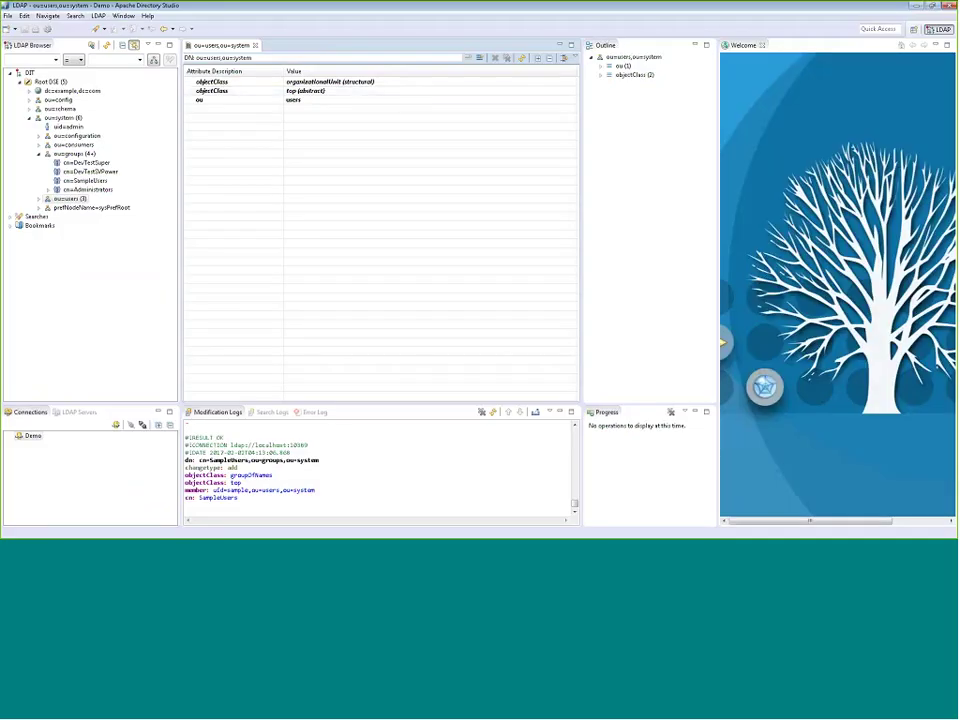
# Step: Inspect the uid entries under ou=users and the DevTestSVPower group's single member
pyautogui.click(40, 199)
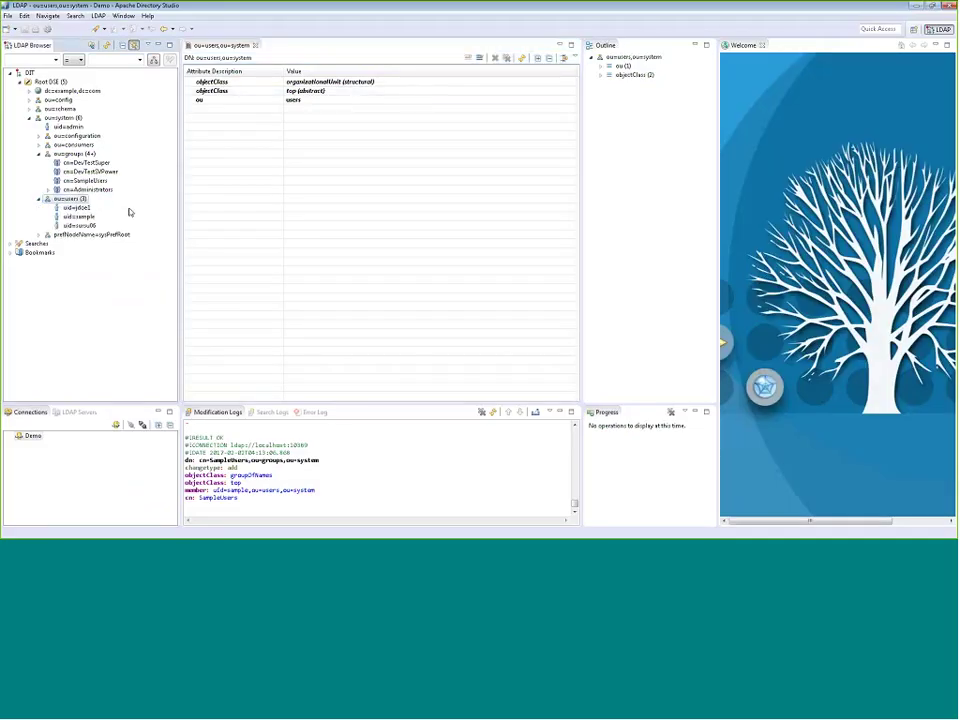
pyautogui.click(88, 225)
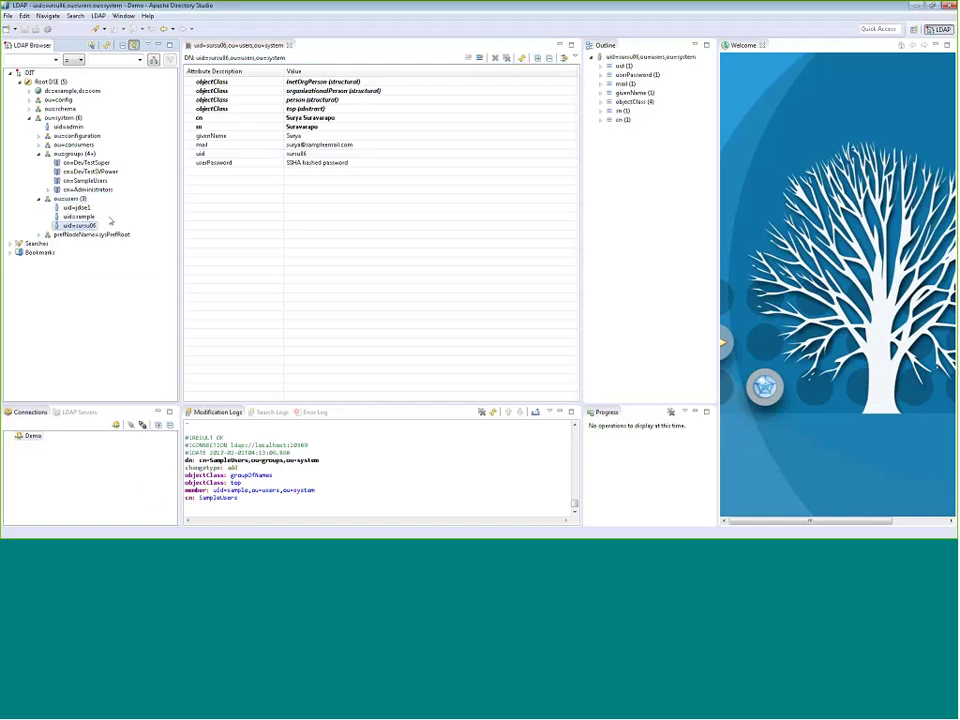
pyautogui.click(80, 217)
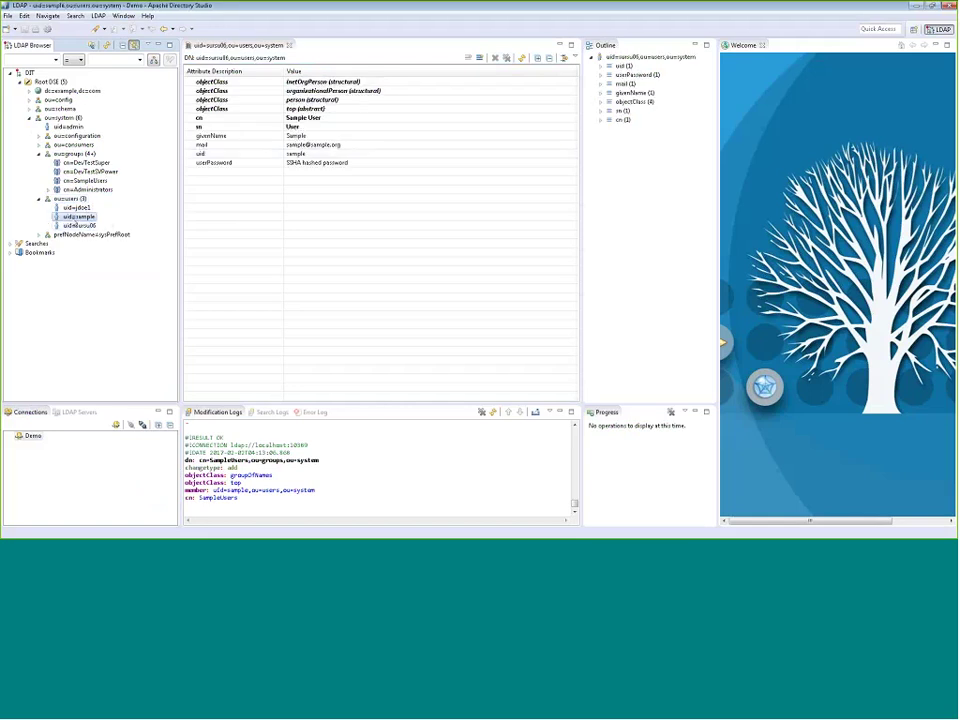
pyautogui.press('Up')
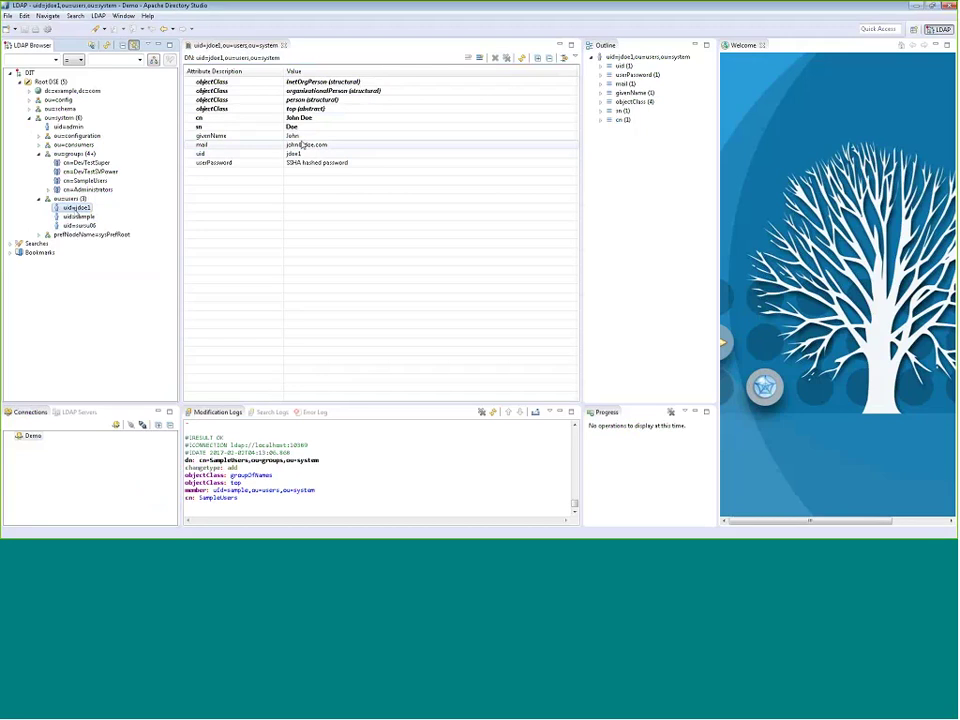
pyautogui.click(74, 172)
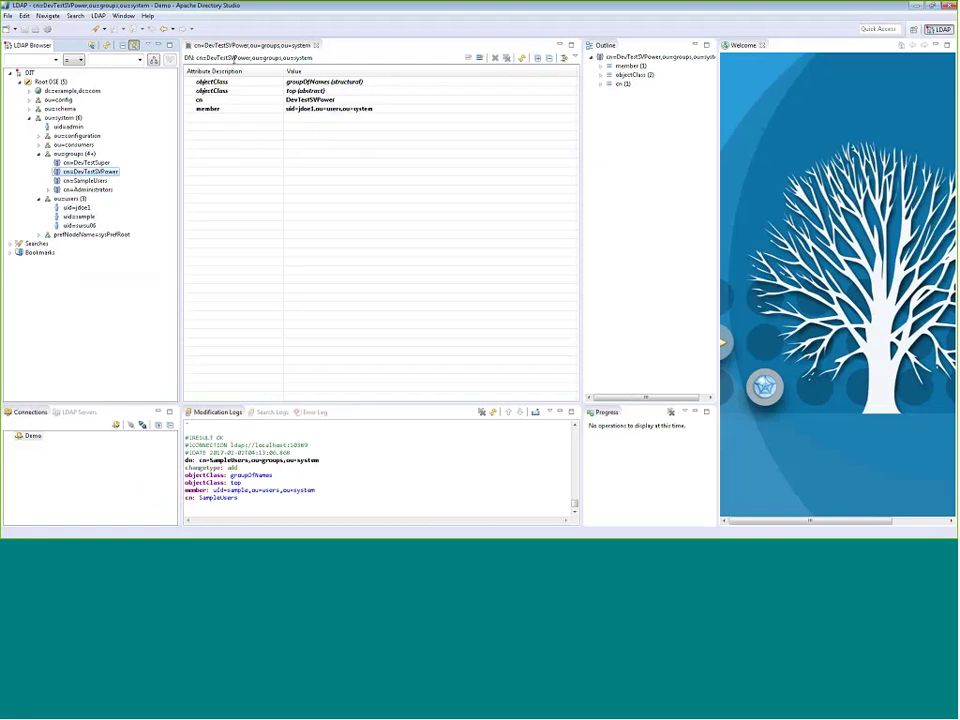
pyautogui.hotkey('alt', 'Tab')
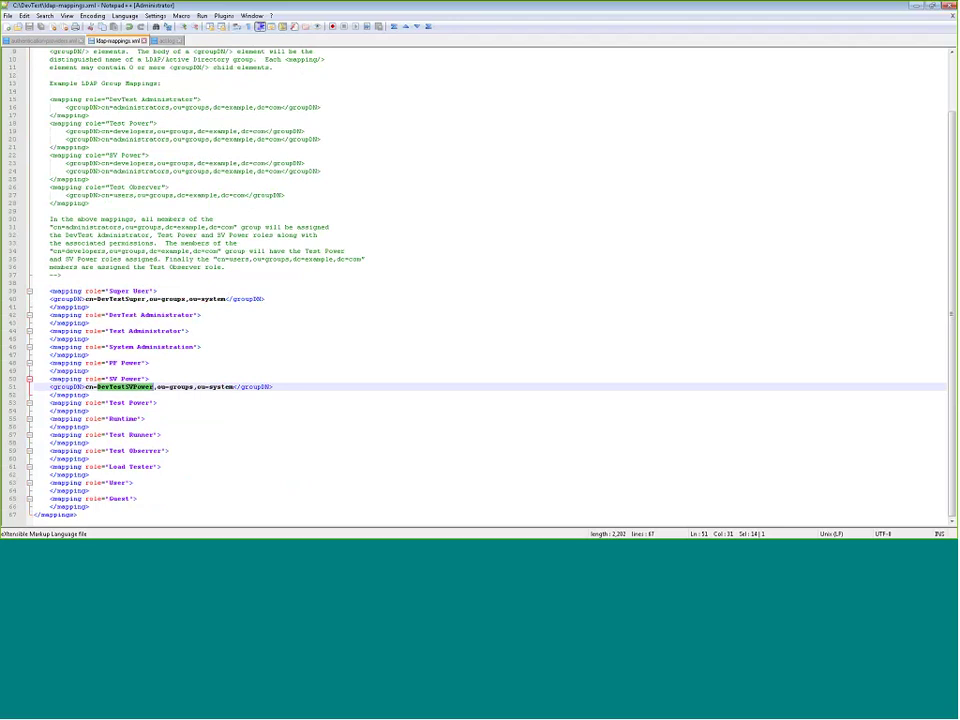
# Step: Highlight the SV Power → DevTestSVPower mapping, then the autoAddUsers value true in authentication-providers.xml
pyautogui.doubleClick(113, 378)
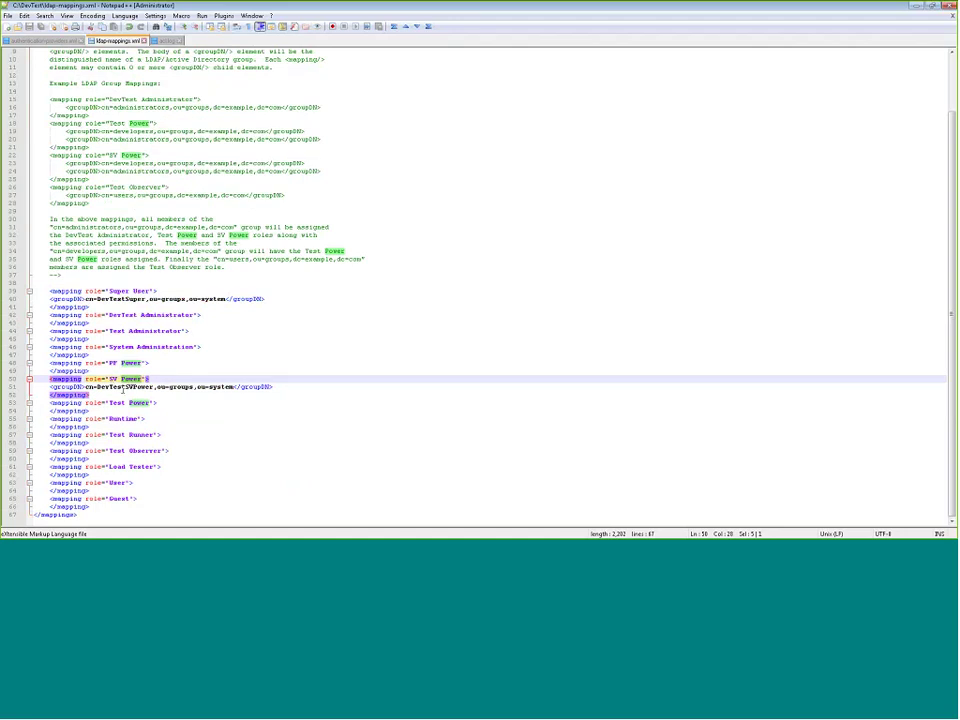
pyautogui.doubleClick(122, 387)
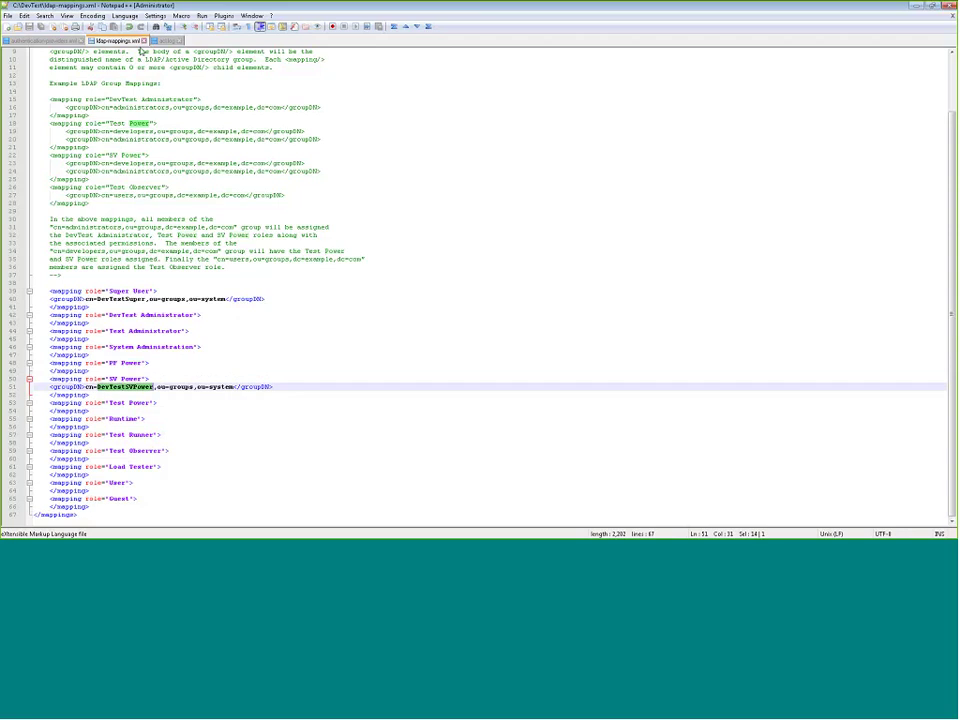
pyautogui.click(55, 41)
pyautogui.doubleClick(129, 379)
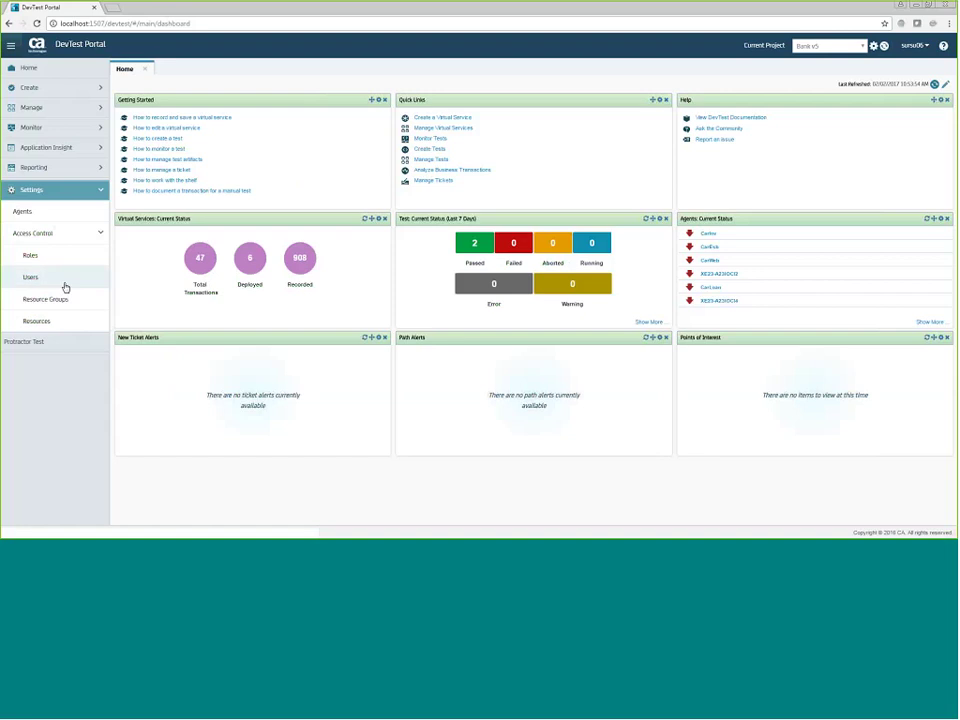
pyautogui.click(65, 285)
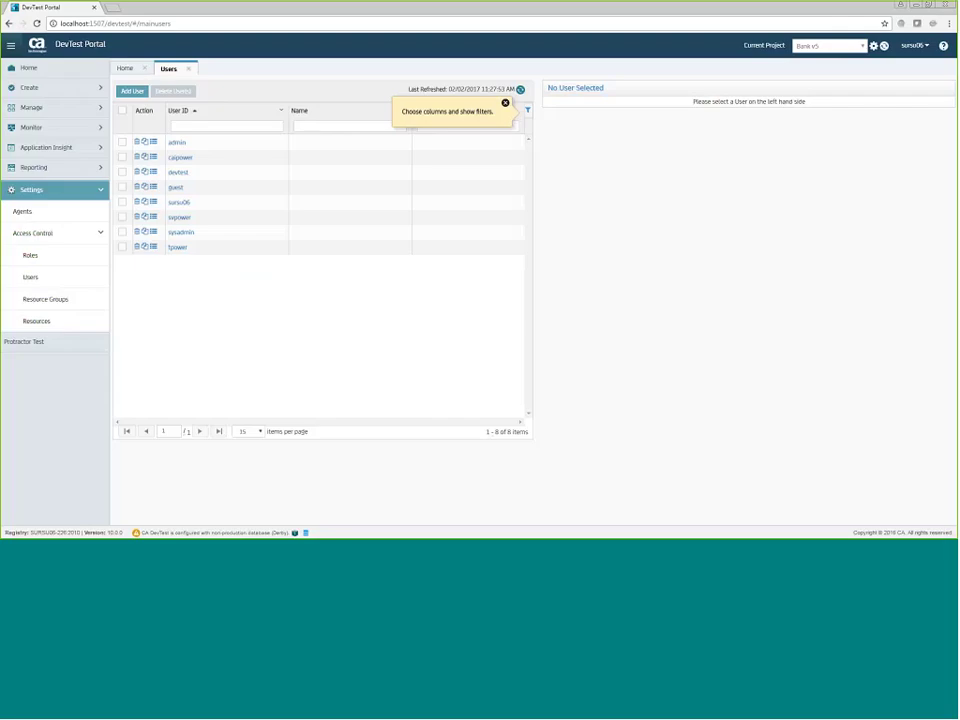
# Step: Log out and sign in as the LDAP user jdoe3
pyautogui.click(928, 48)
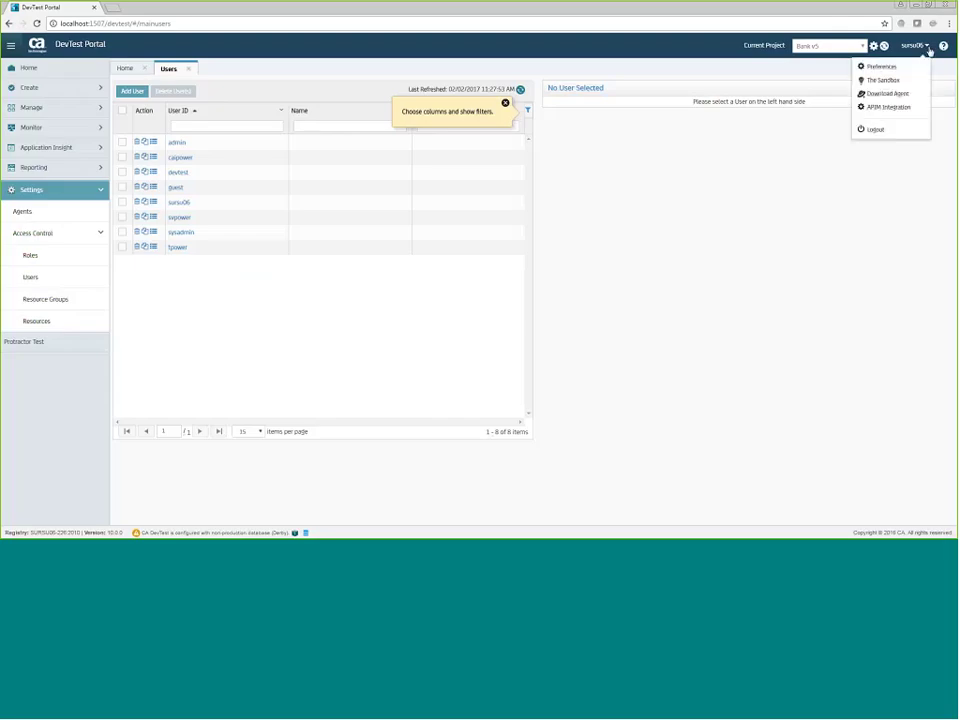
pyautogui.click(875, 129)
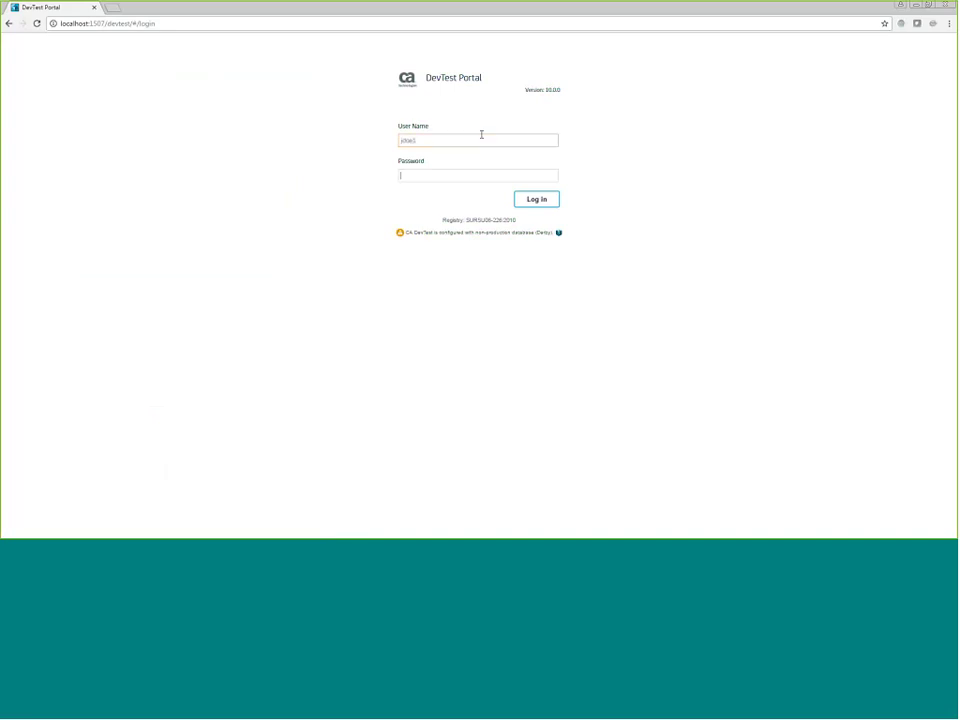
pyautogui.write('jdoe3')
pyautogui.click(518, 194)
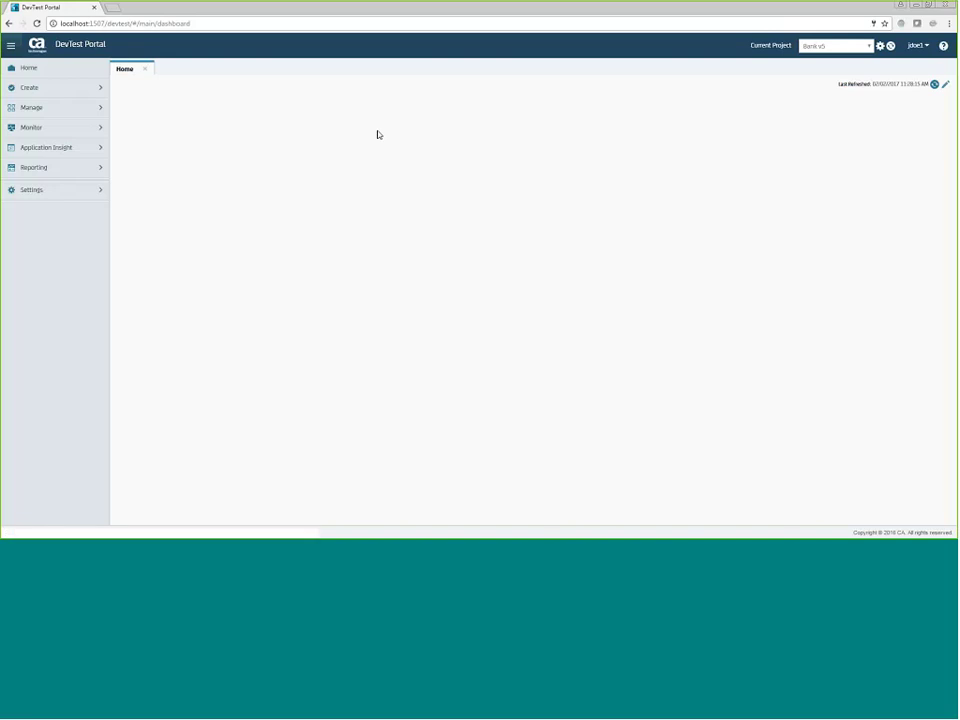
# Step: Log out again and enter a second LDAP user's autocompleted name and password
pyautogui.click(918, 46)
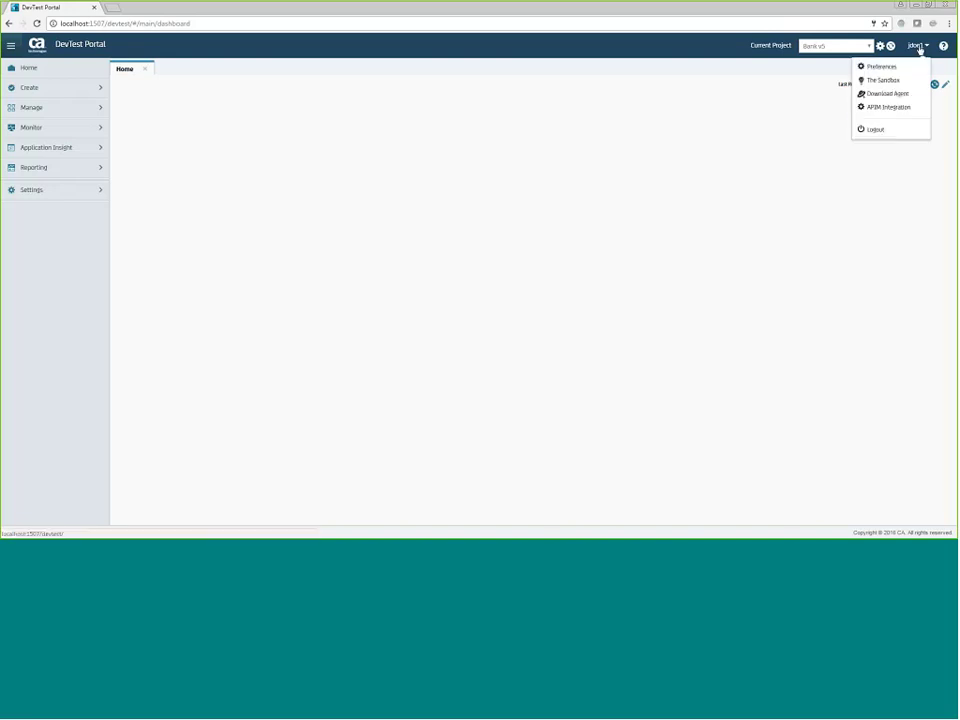
pyautogui.click(877, 131)
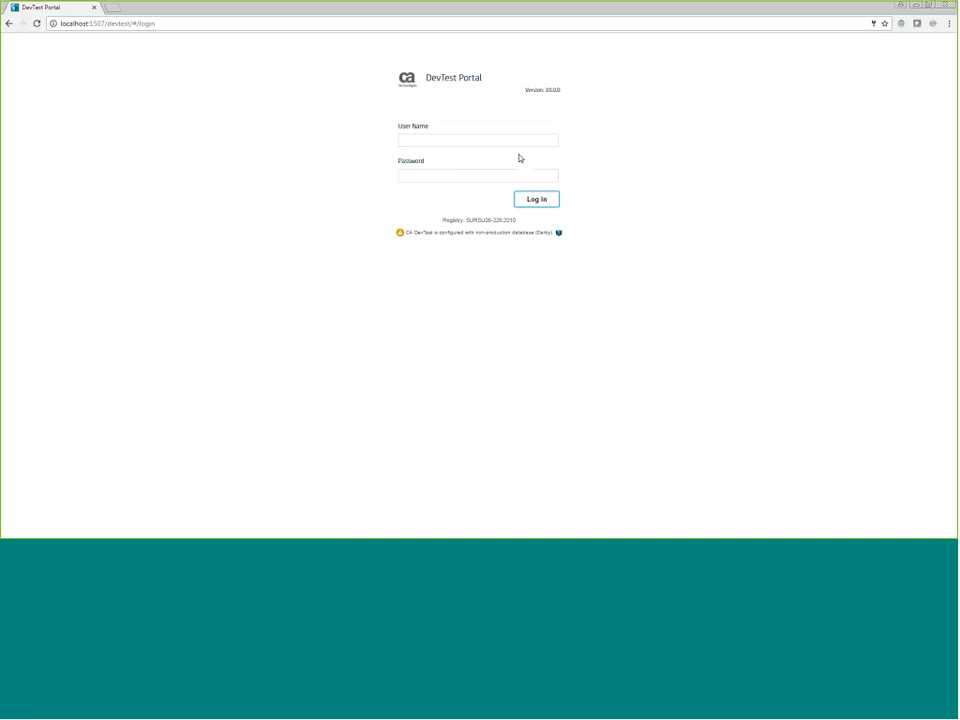
pyautogui.click(429, 147)
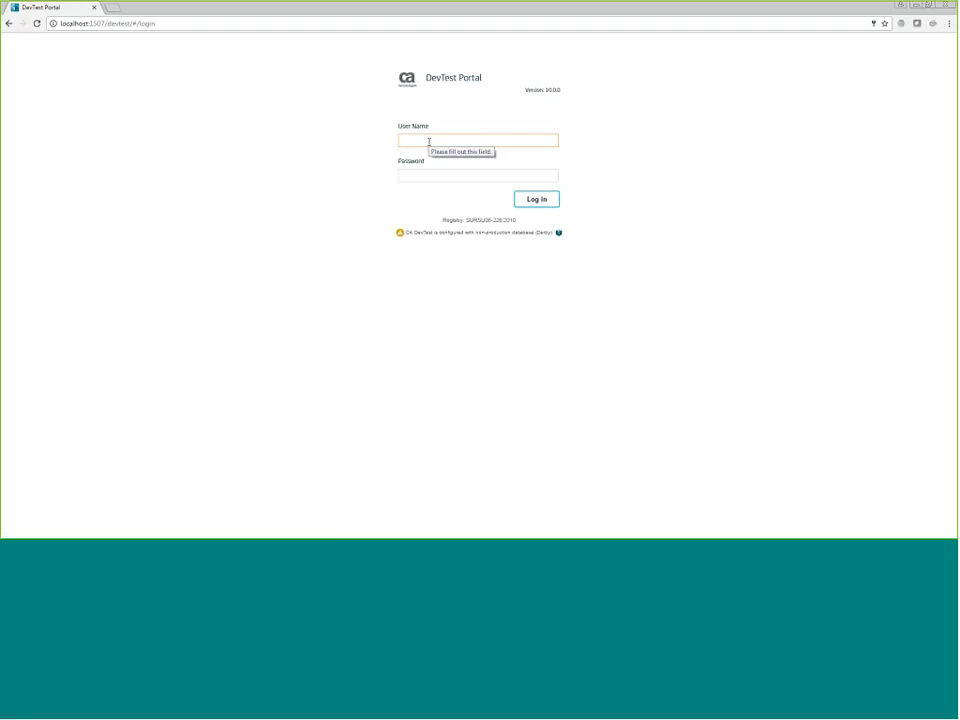
pyautogui.press('Down')
pyautogui.press('Return')
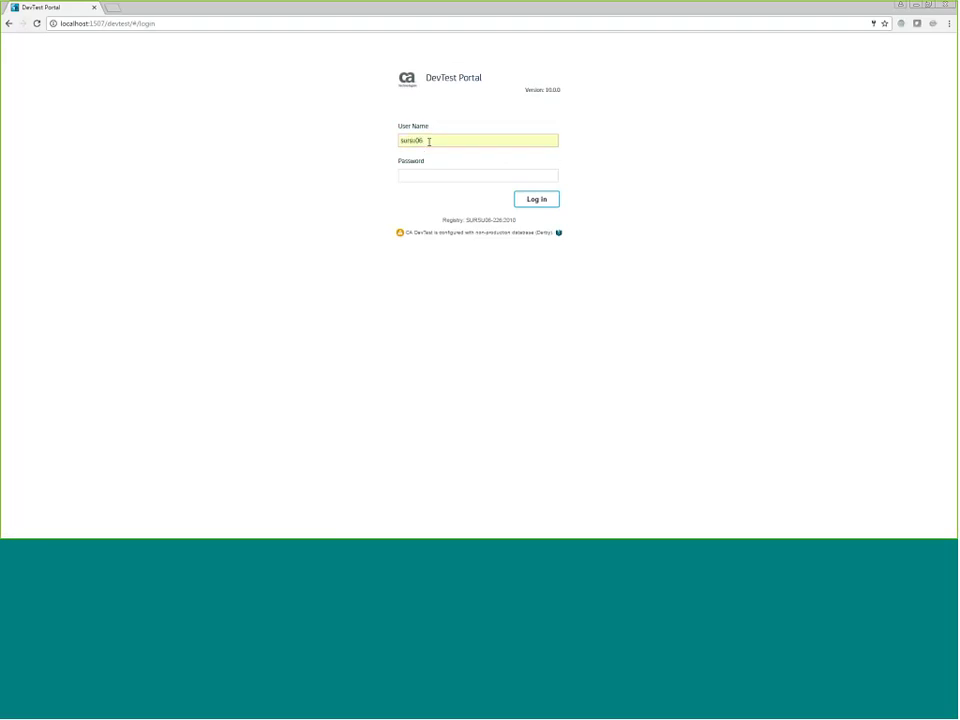
pyautogui.press('Tab')
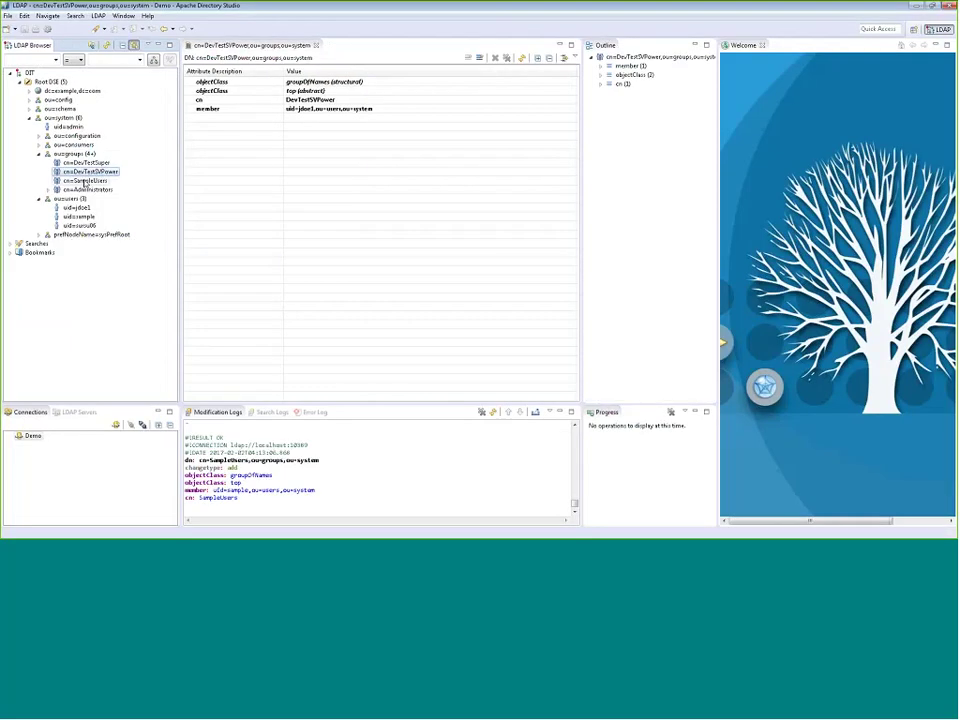
# Step: Inspect the uid=sample entry, then the cn attribute of the SampleUsers group under ou=groups
pyautogui.click(84, 217)
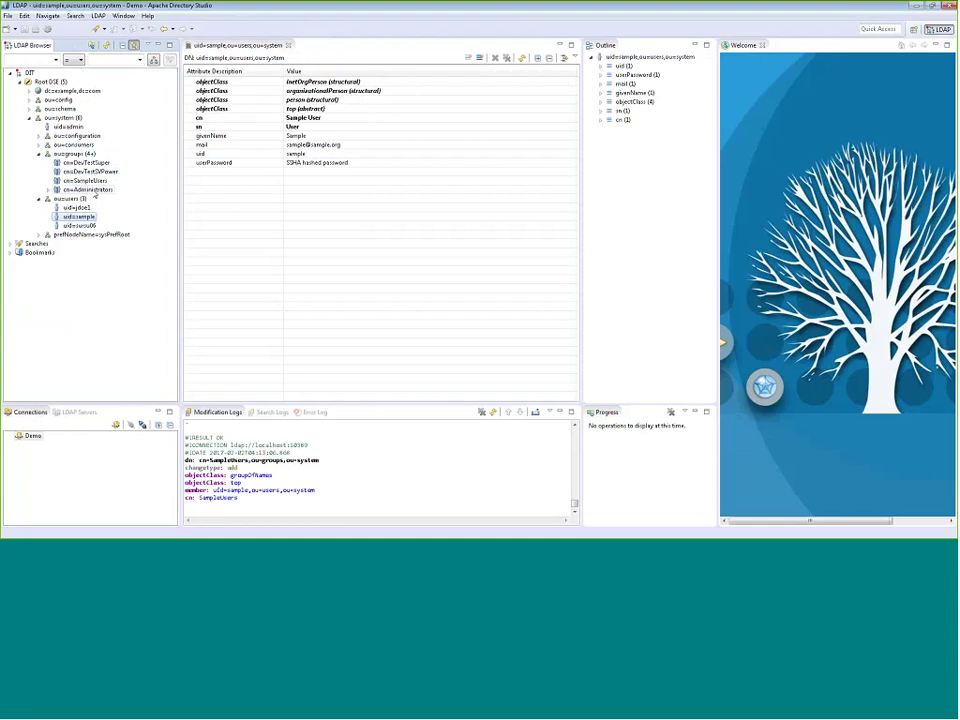
pyautogui.click(85, 180)
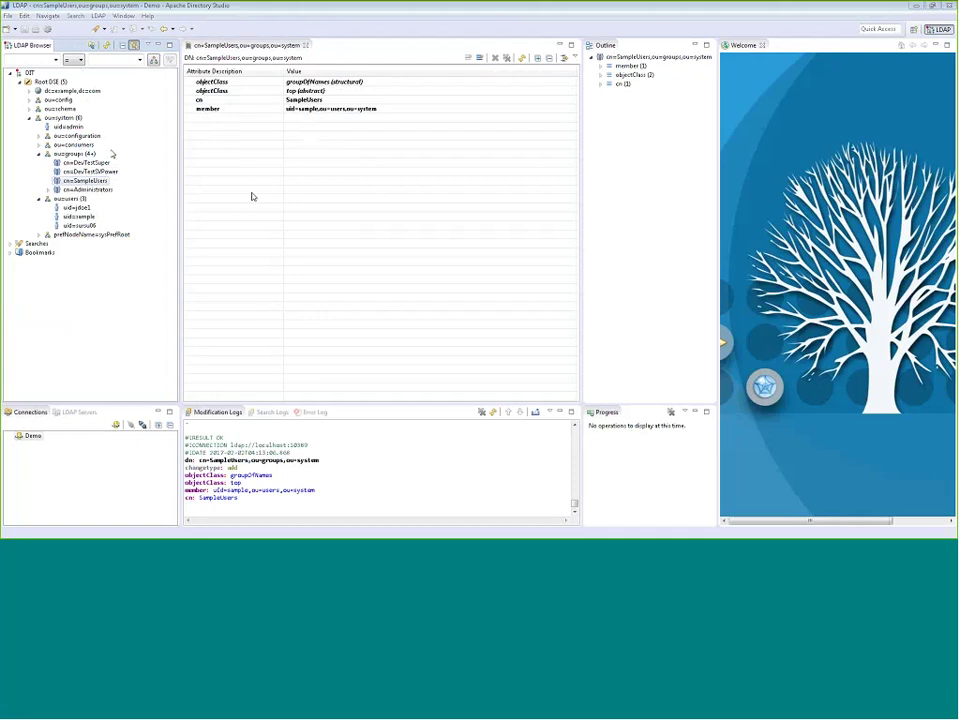
pyautogui.click(305, 101)
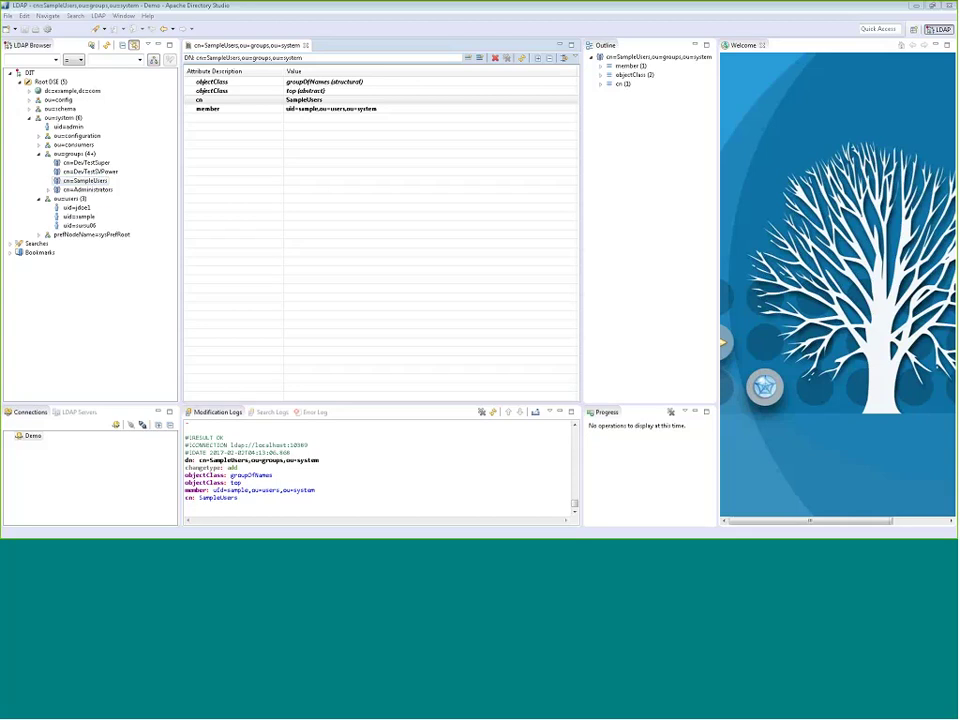
# Step: Reload acl.log and highlight the logged-in user, its DevTestSuper role and auto-add enabled
pyautogui.hotkey('alt', 'Tab')
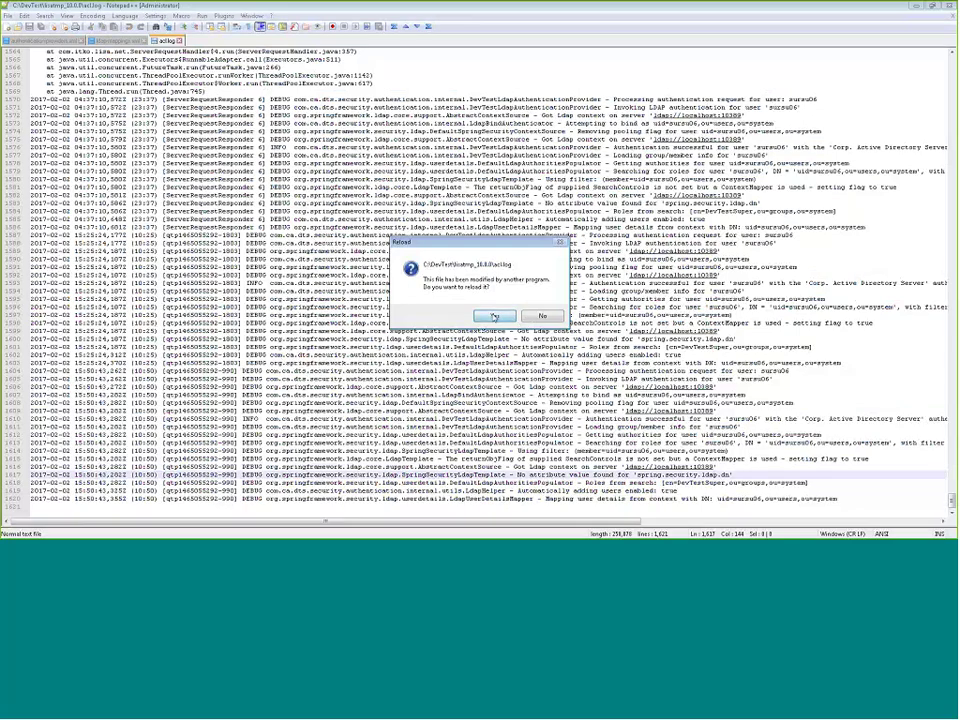
pyautogui.press('Return')
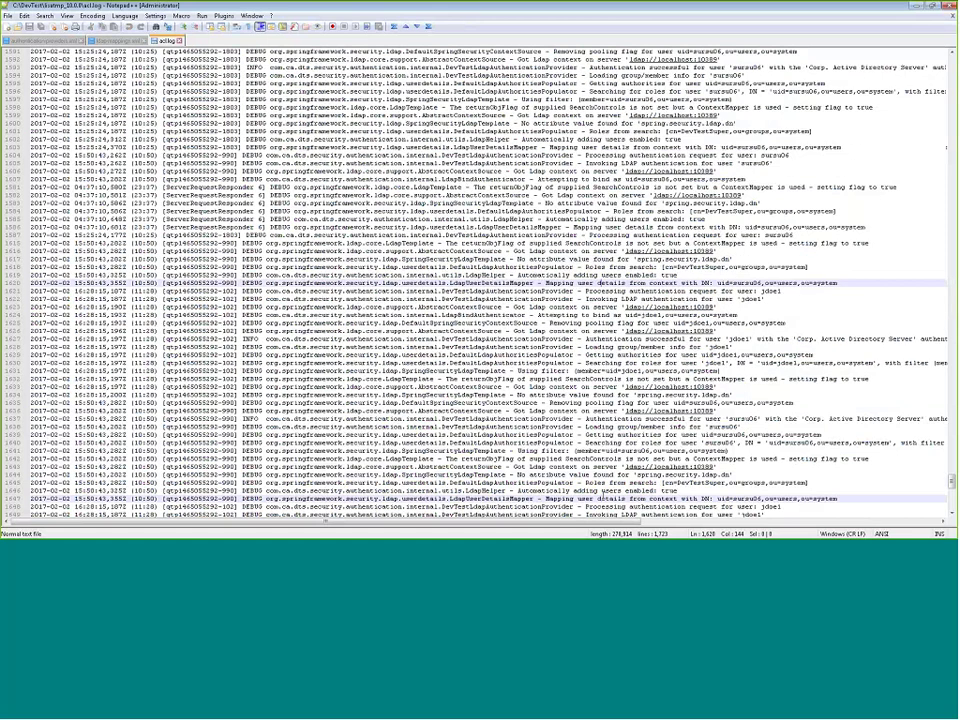
pyautogui.doubleClick(748, 283)
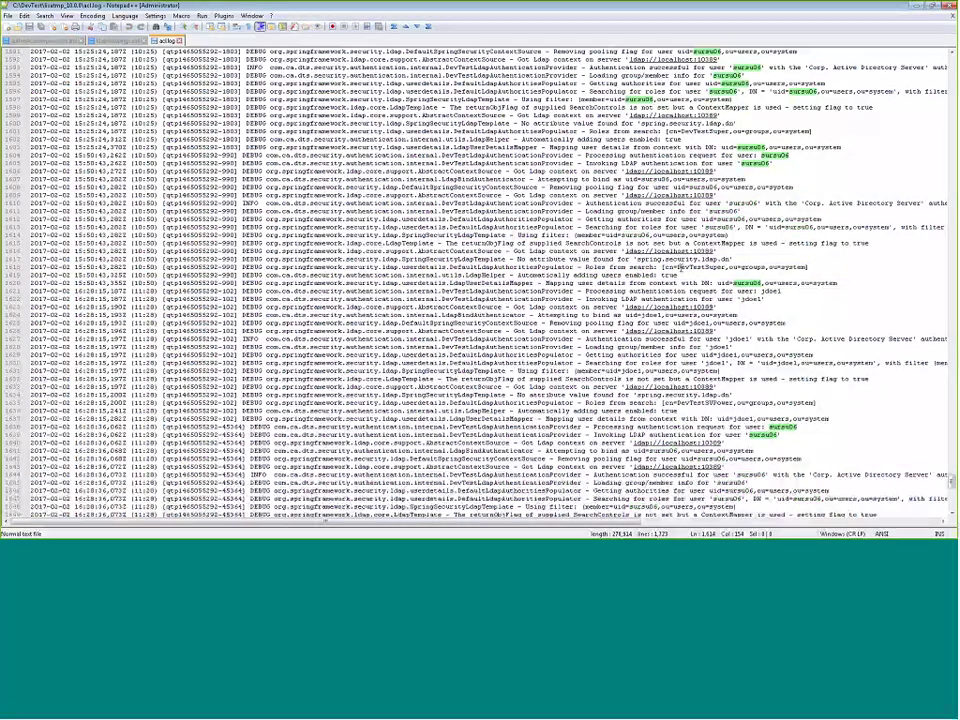
pyautogui.doubleClick(718, 267)
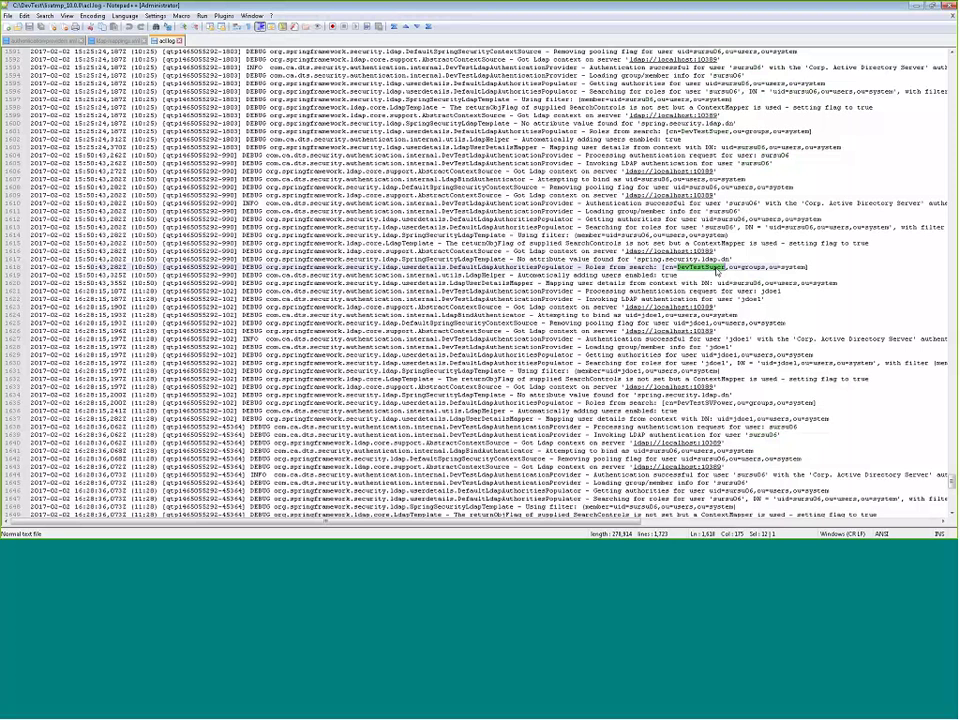
pyautogui.doubleClick(585, 275)
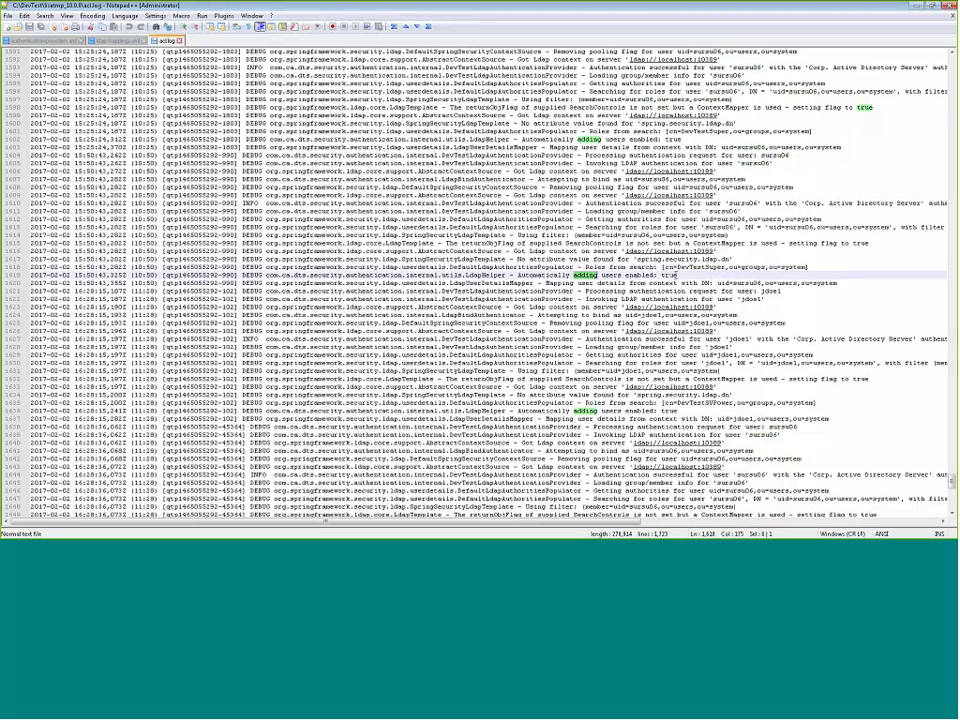
pyautogui.doubleClick(668, 275)
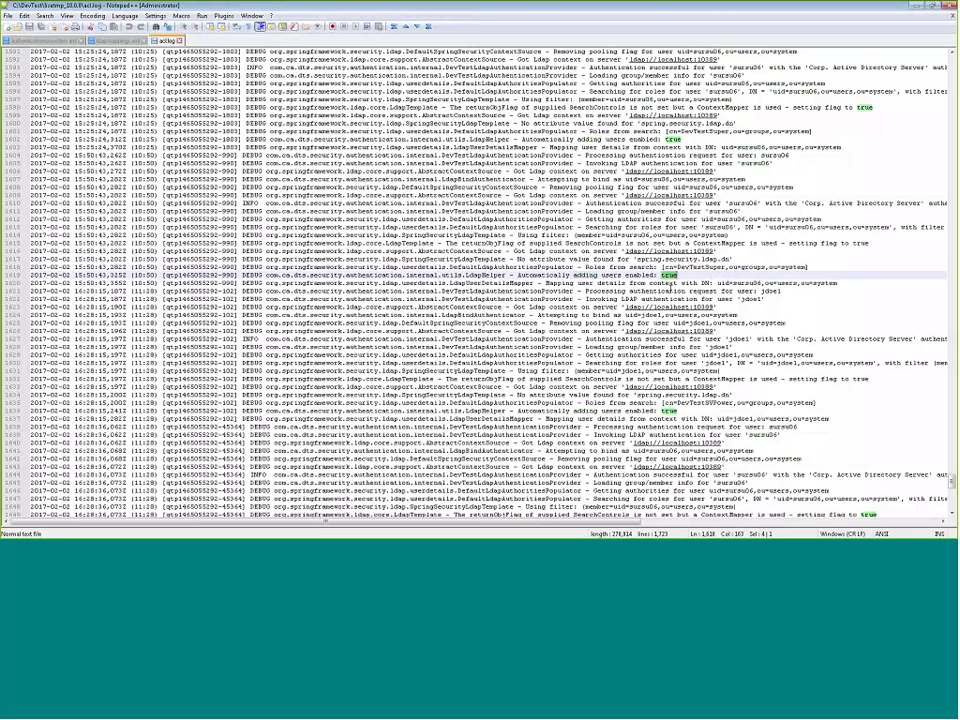
pyautogui.doubleClick(747, 283)
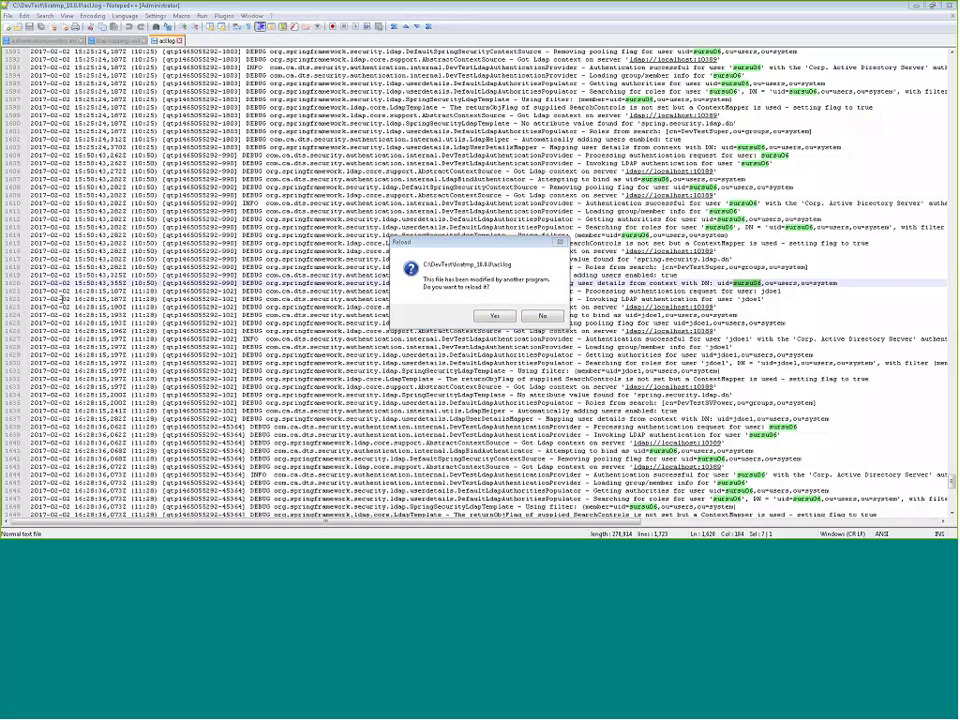
# Step: Reload acl.log and mark the second user's authentication, DevTestSVPower role and auto-add true
pyautogui.press('Return')
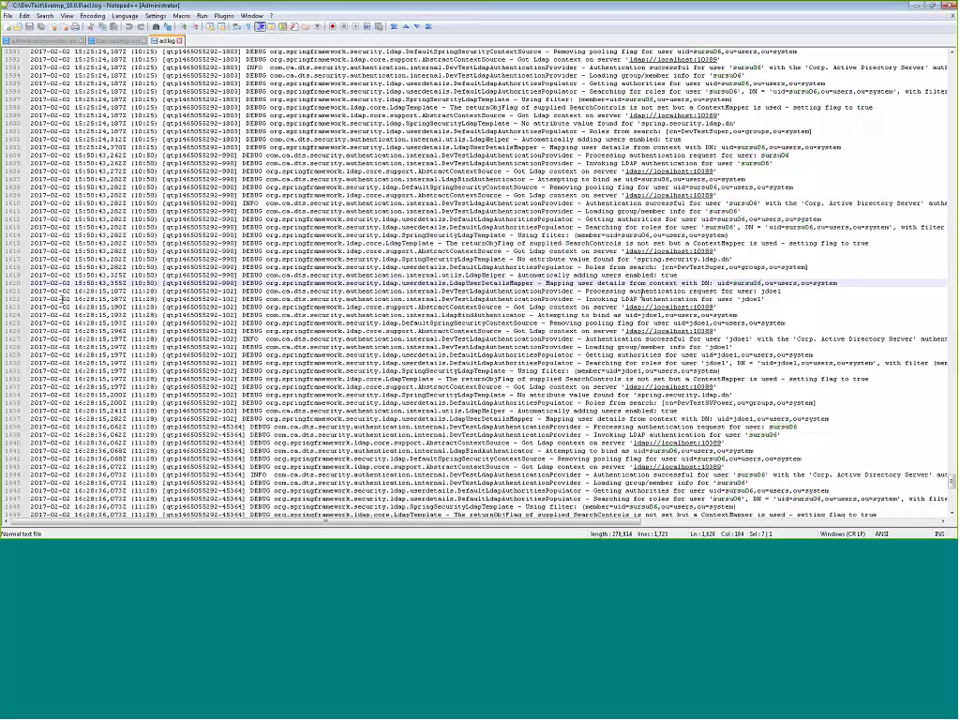
pyautogui.doubleClick(652, 315)
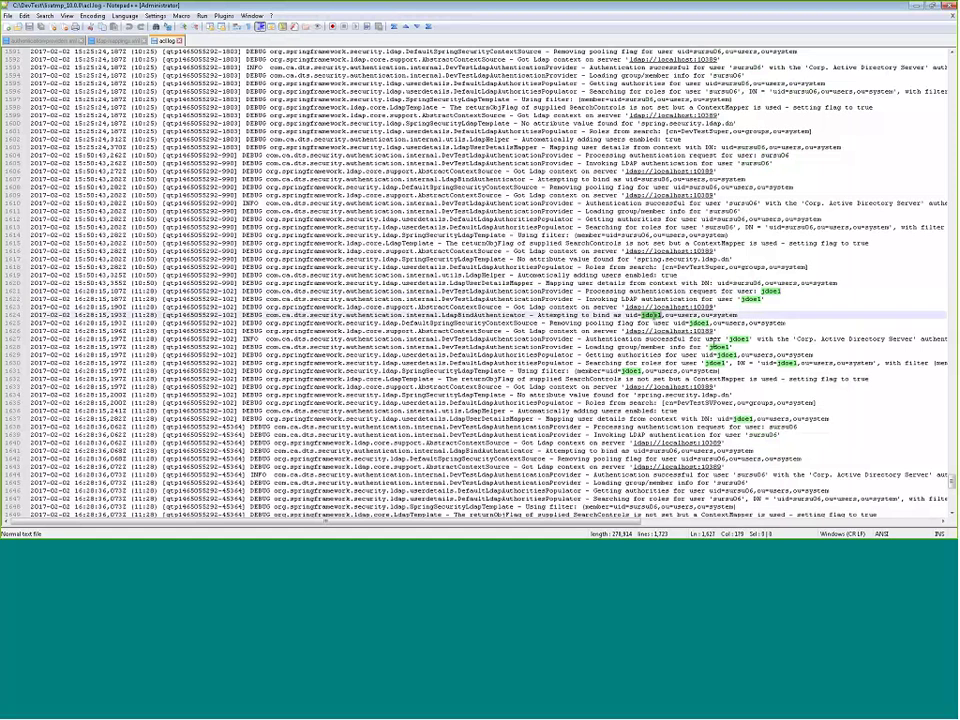
pyautogui.doubleClick(738, 339)
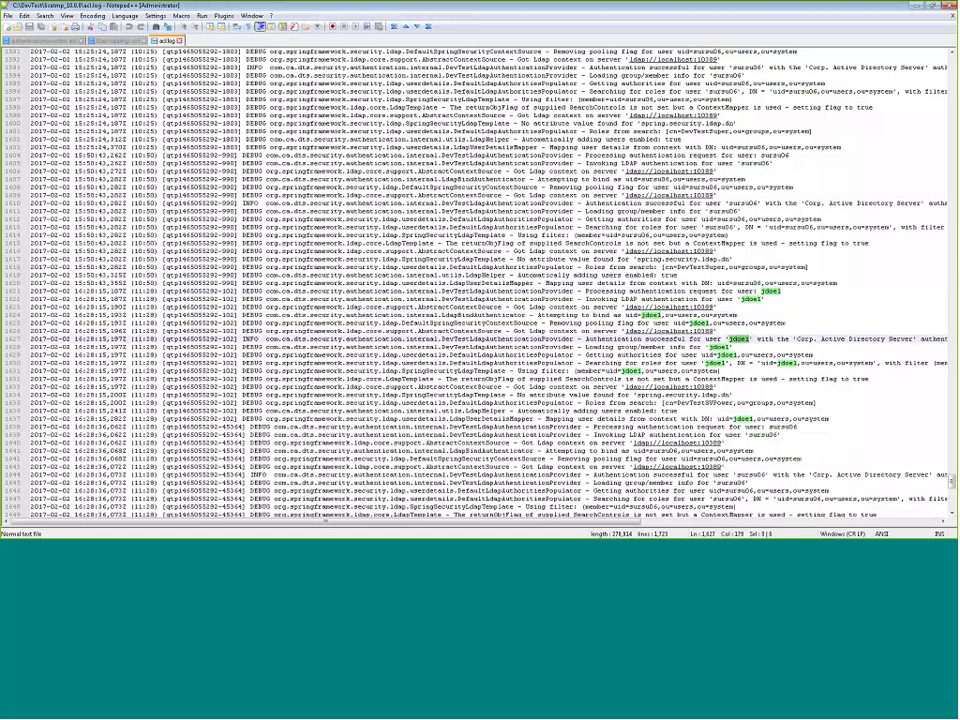
pyautogui.hscroll(3, 480, 285)
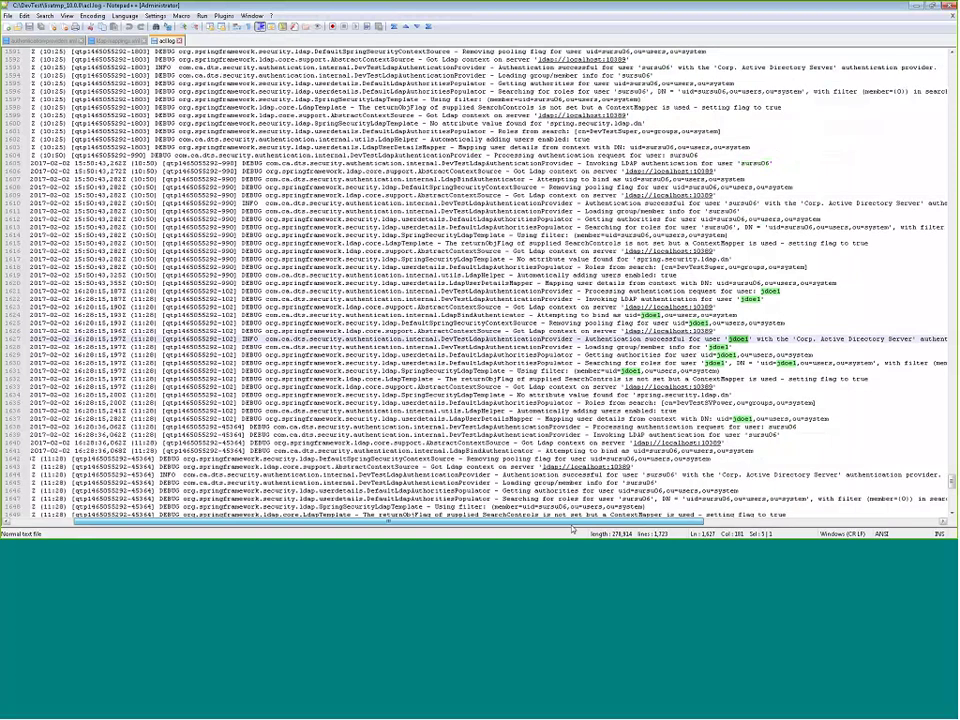
pyautogui.hscroll(2, 480, 285)
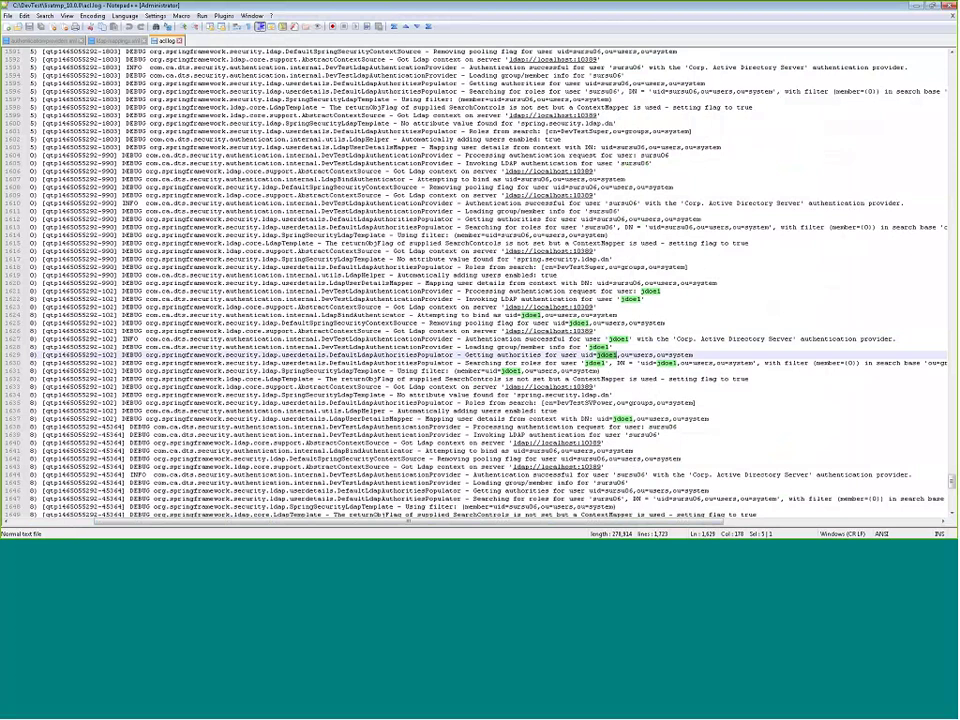
pyautogui.doubleClick(572, 403)
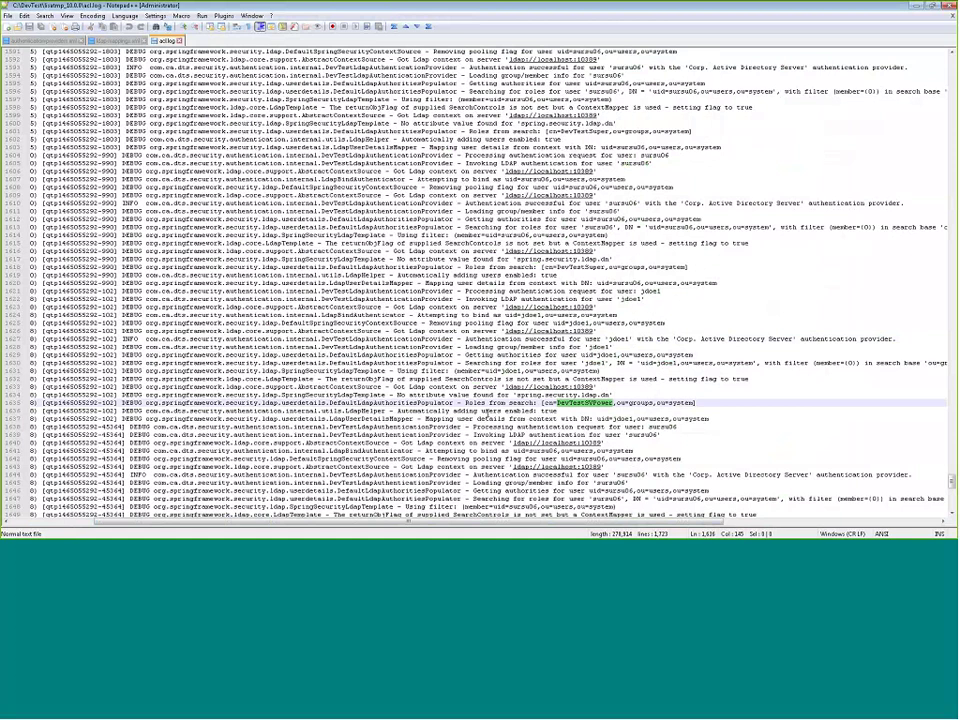
pyautogui.doubleClick(548, 411)
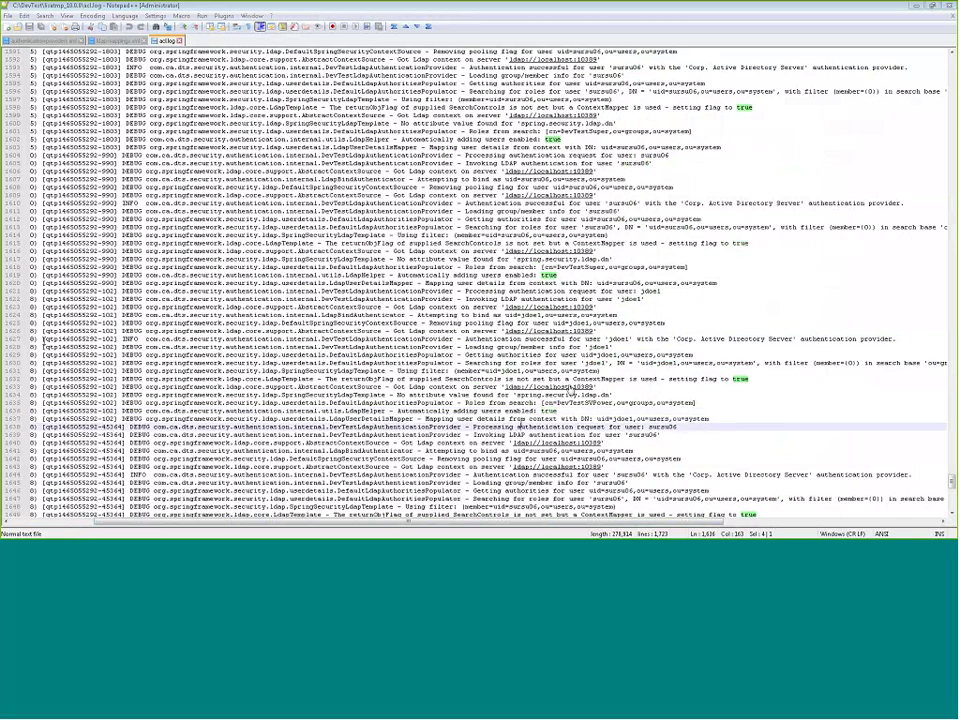
pyautogui.click(520, 426)
pyautogui.scroll(-9, 520, 426)
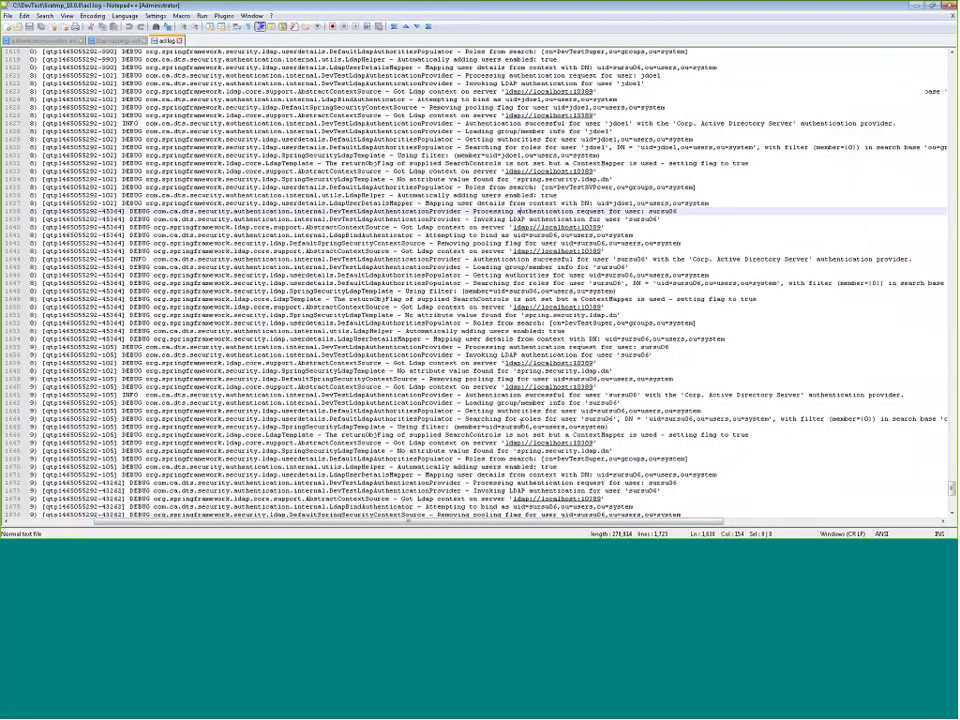
pyautogui.scroll(-13, 520, 427)
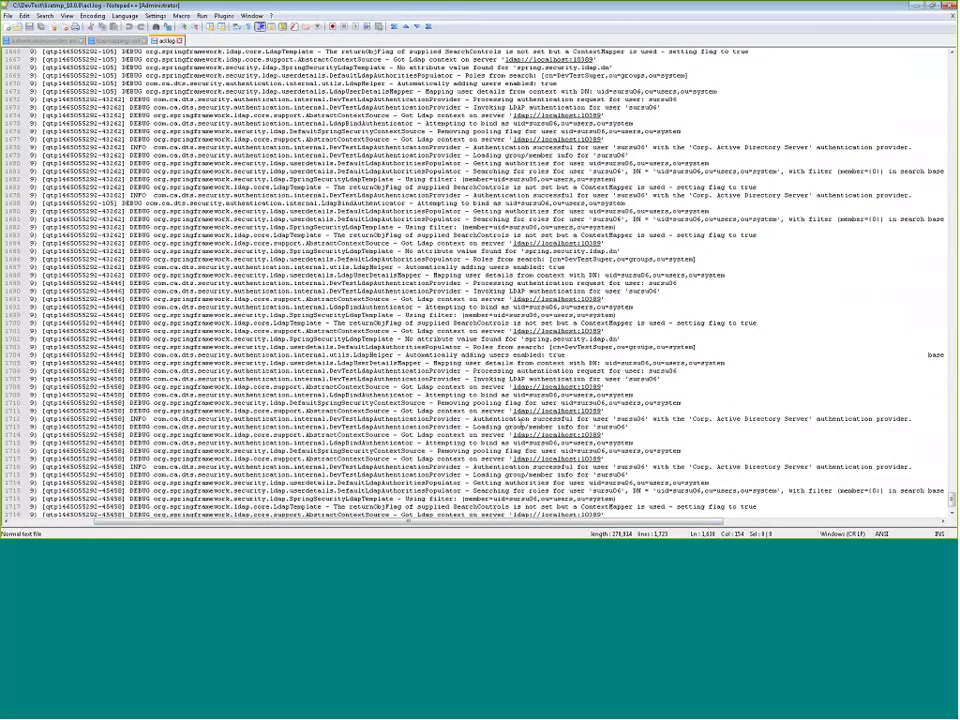
pyautogui.scroll(20, 520, 427)
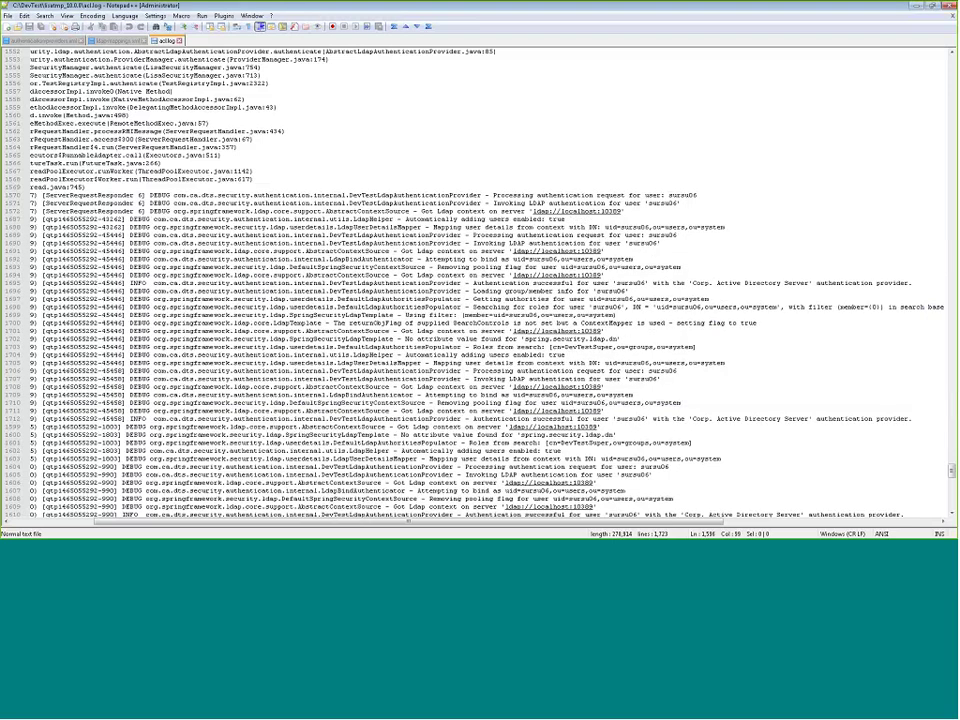
pyautogui.scroll(5, 480, 280)
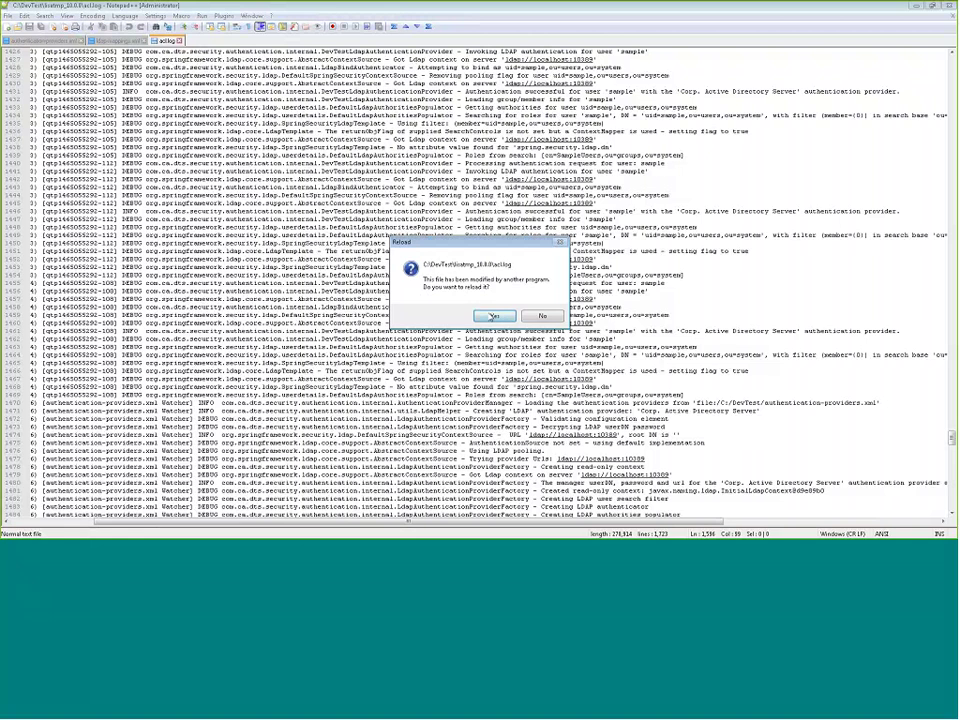
pyautogui.click(494, 315)
pyautogui.click(40, 40)
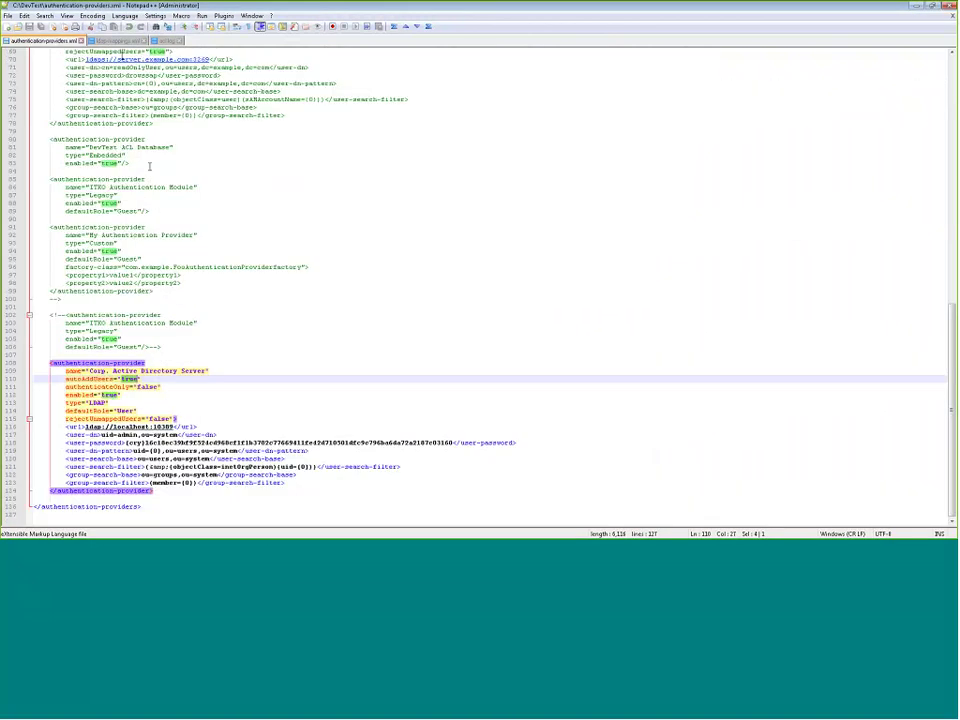
pyautogui.click(115, 41)
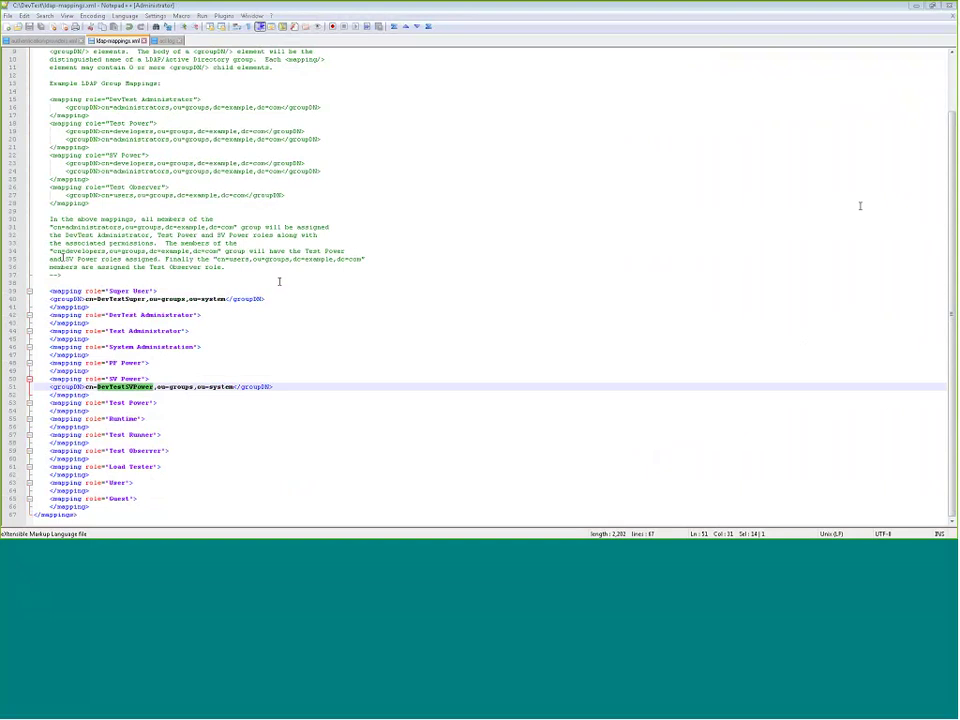
pyautogui.hotkey('ctrl', 'Tab')
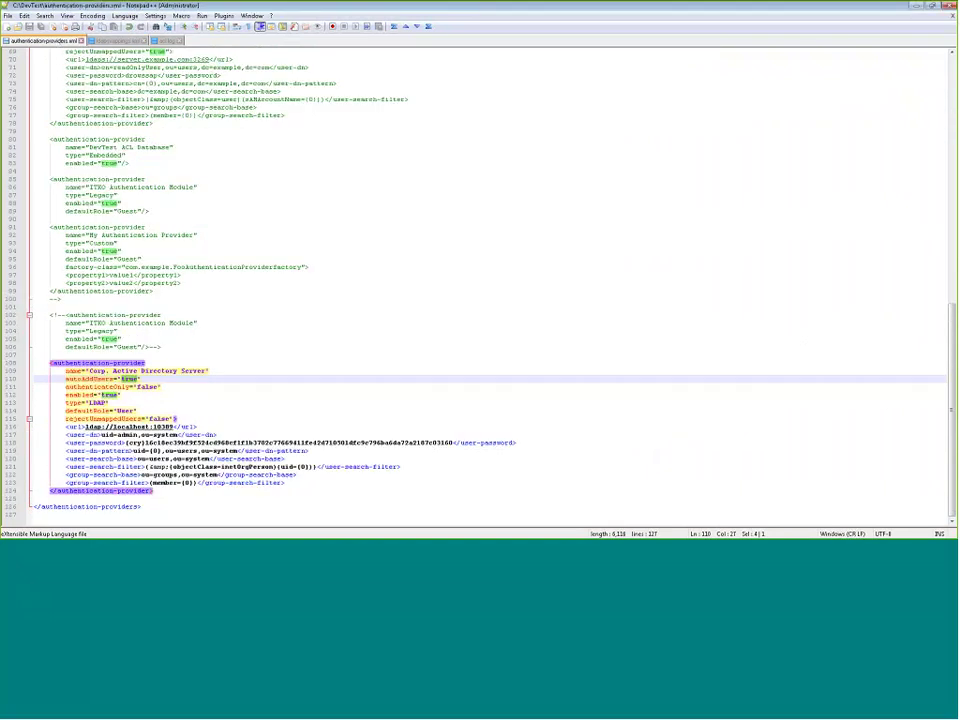
pyautogui.moveTo(65, 379); pyautogui.dragTo(137, 382)
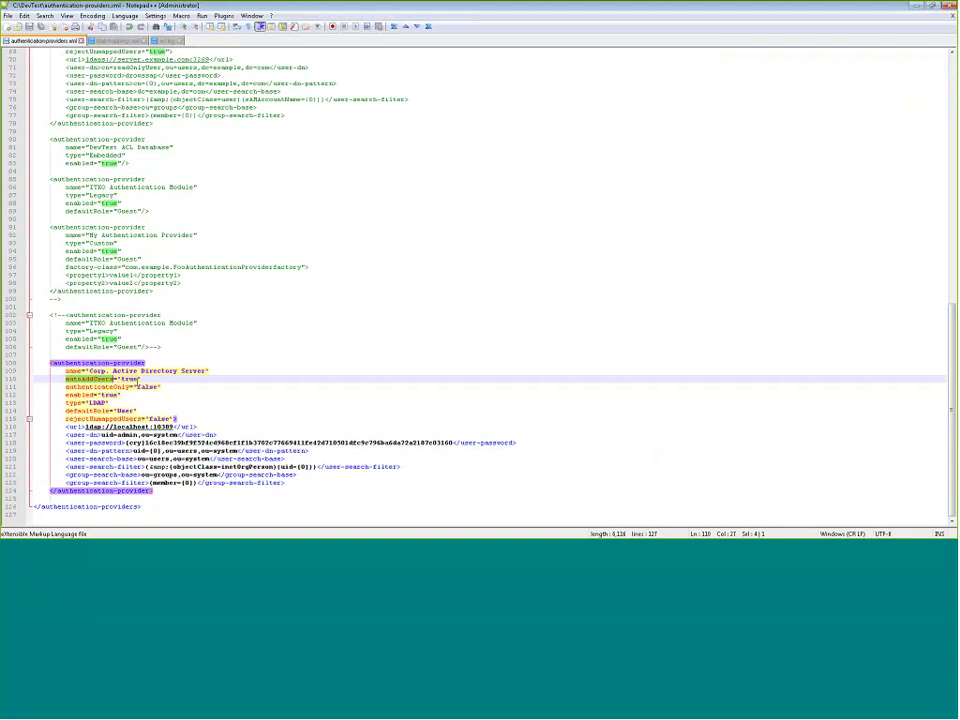
pyautogui.doubleClick(129, 379)
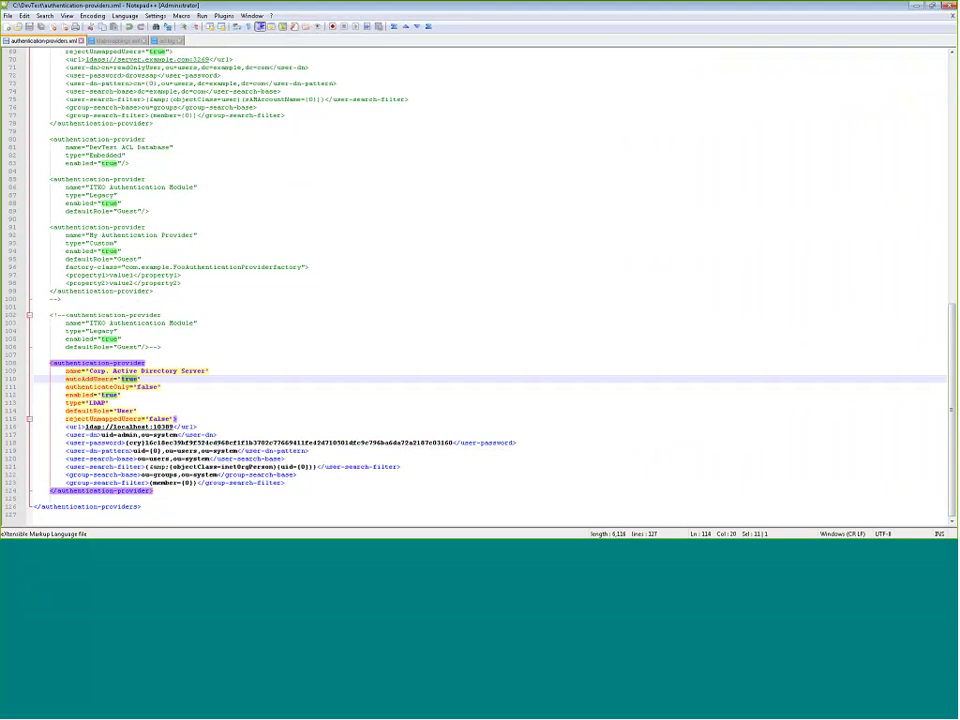
pyautogui.doubleClick(124, 411)
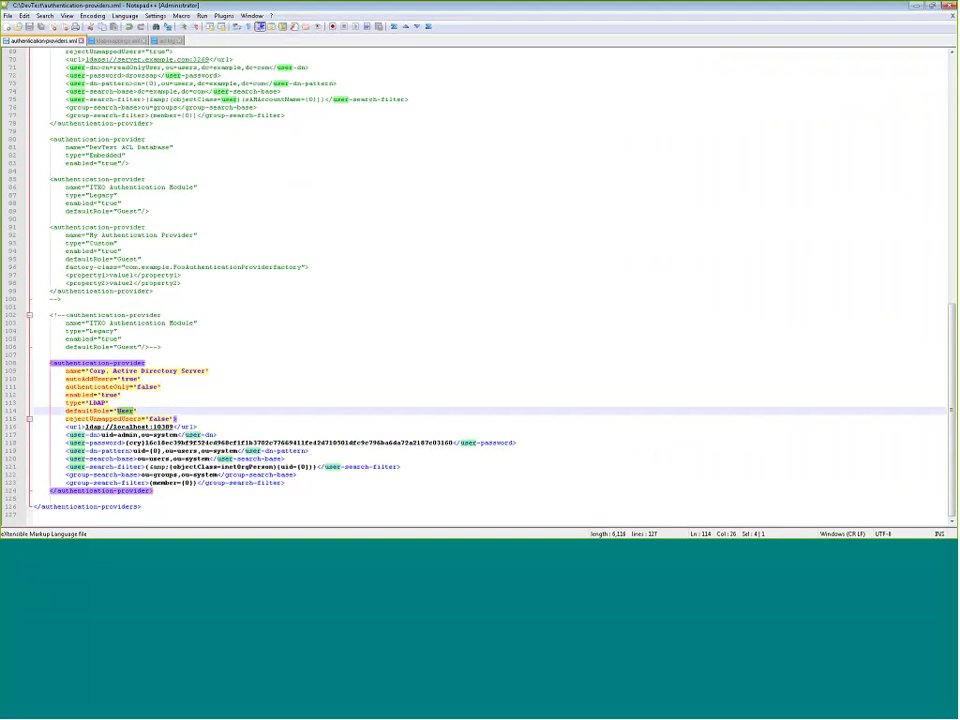
pyautogui.click(195, 268)
pyautogui.scroll(12, 195, 268)
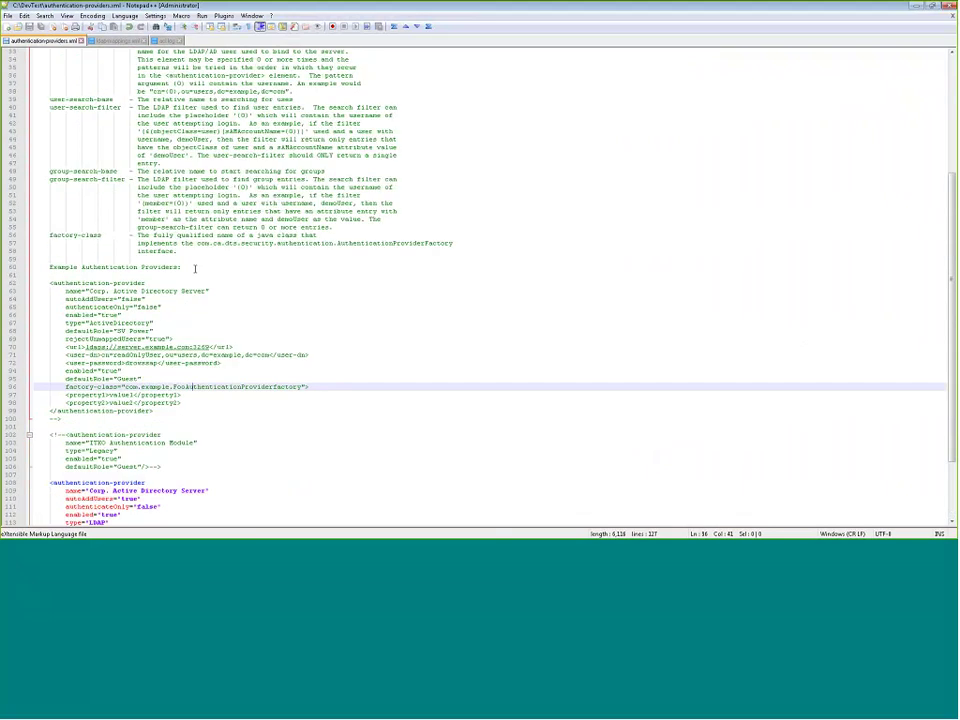
pyautogui.scroll(6, 195, 268)
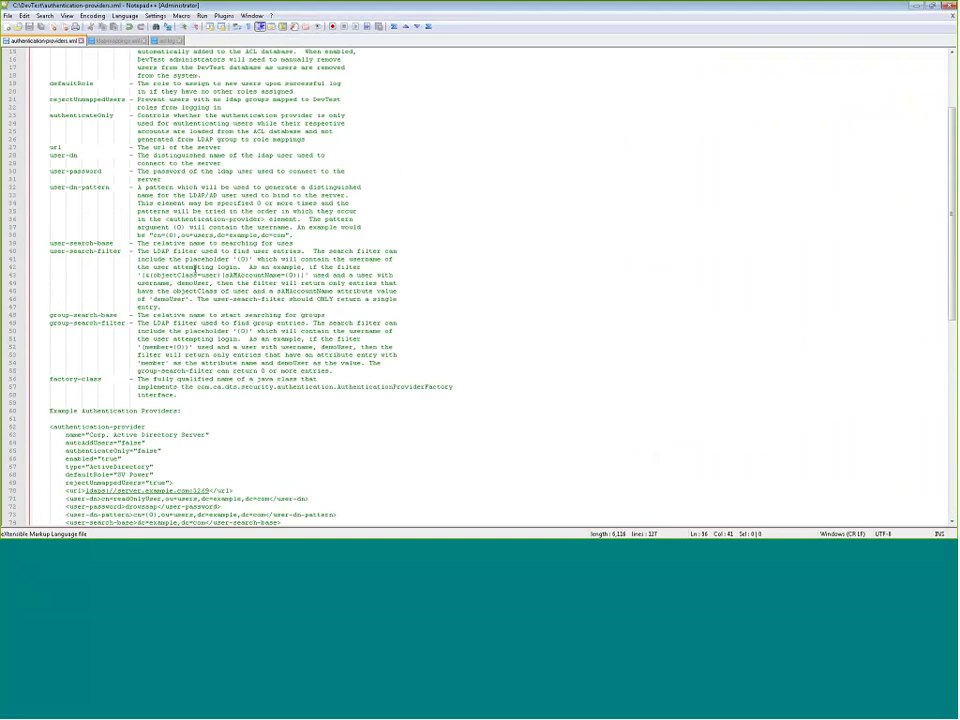
pyautogui.click(160, 91)
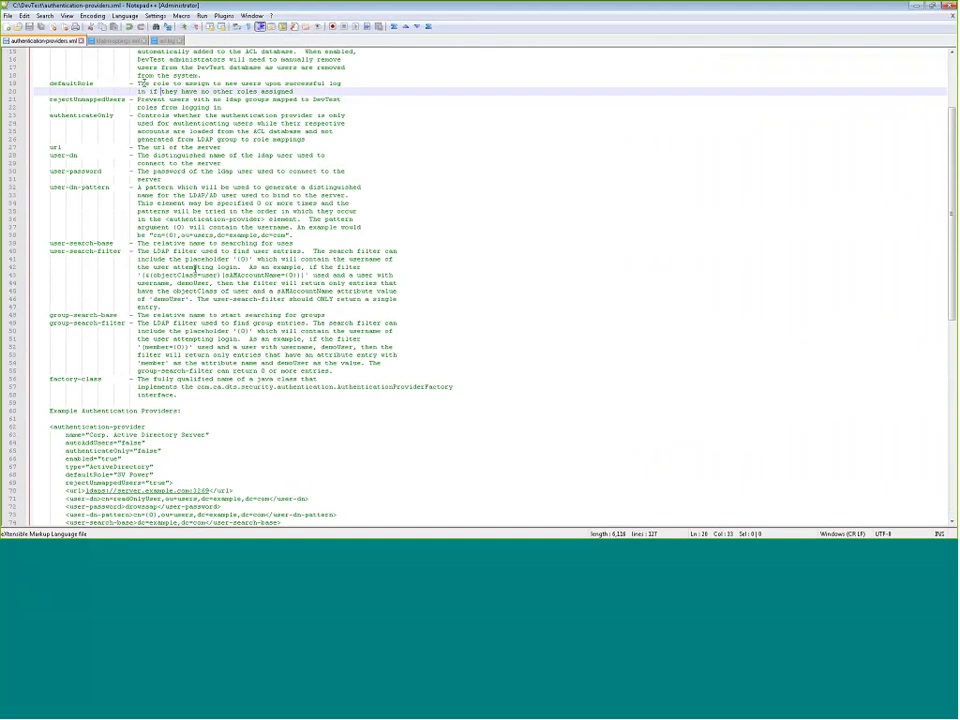
pyautogui.moveTo(138, 84); pyautogui.dragTo(106, 88)
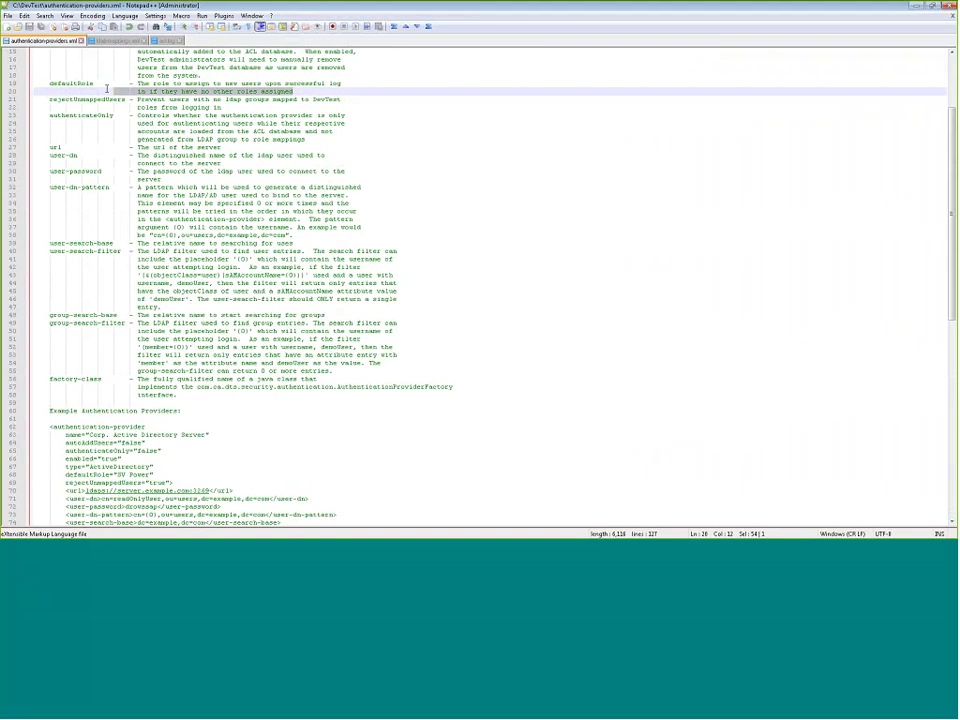
pyautogui.scroll(-18, 106, 88)
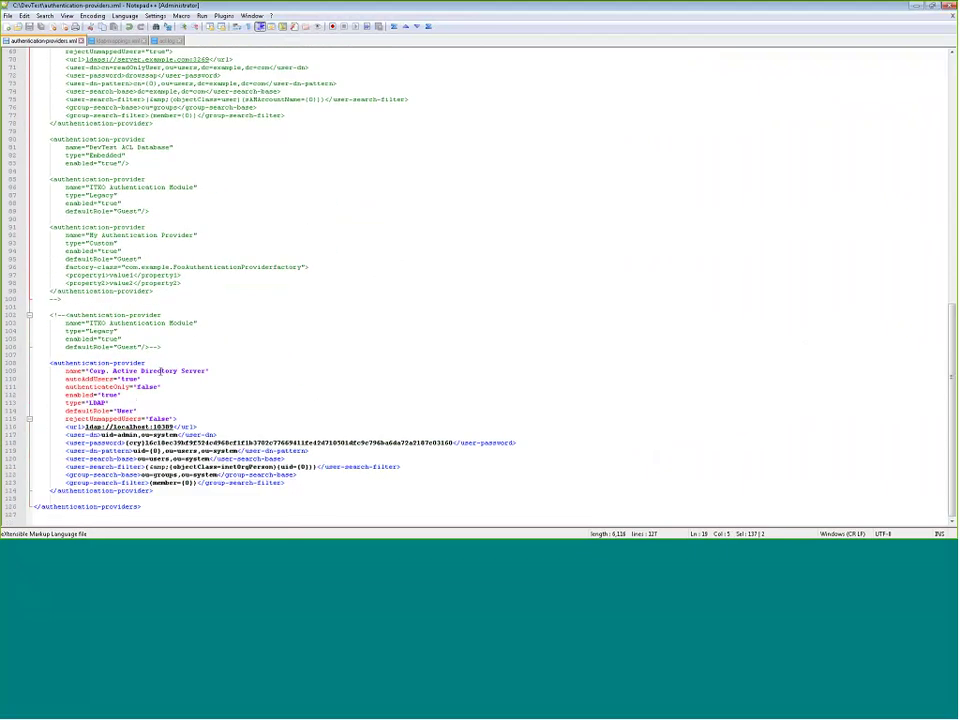
pyautogui.scroll(12, 120, 323)
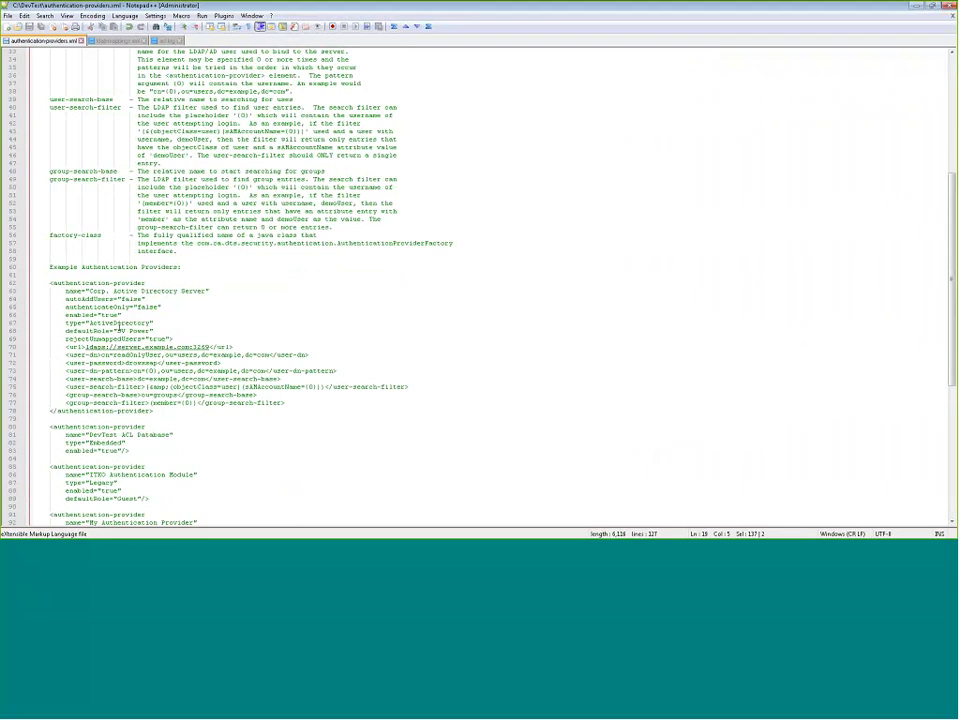
pyautogui.moveTo(116, 331); pyautogui.dragTo(150, 331)
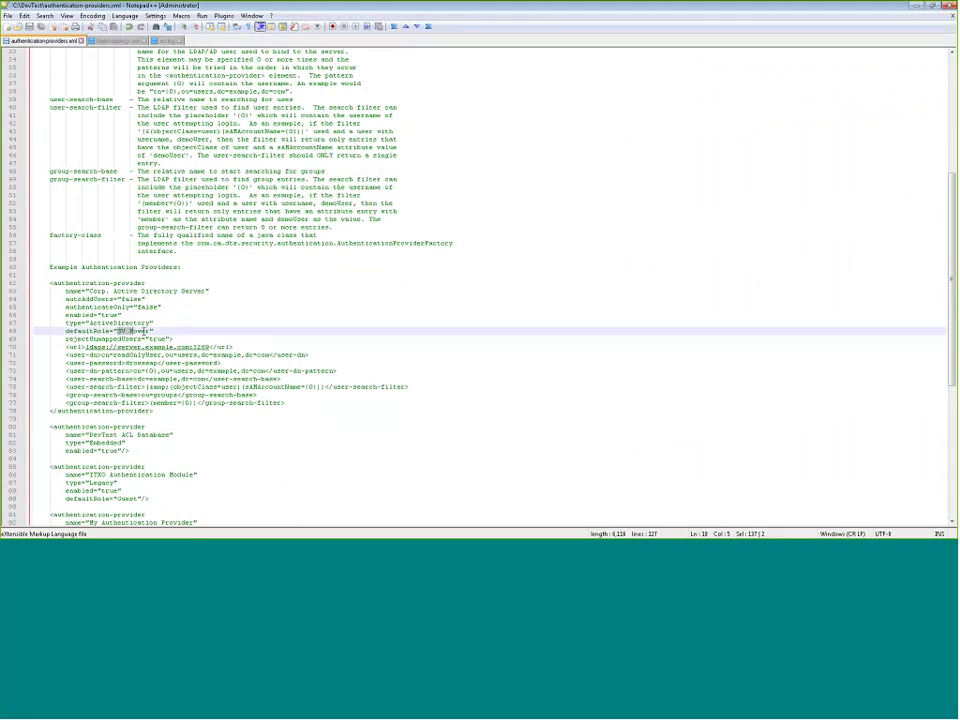
pyautogui.scroll(-12, 150, 331)
pyautogui.doubleClick(125, 410)
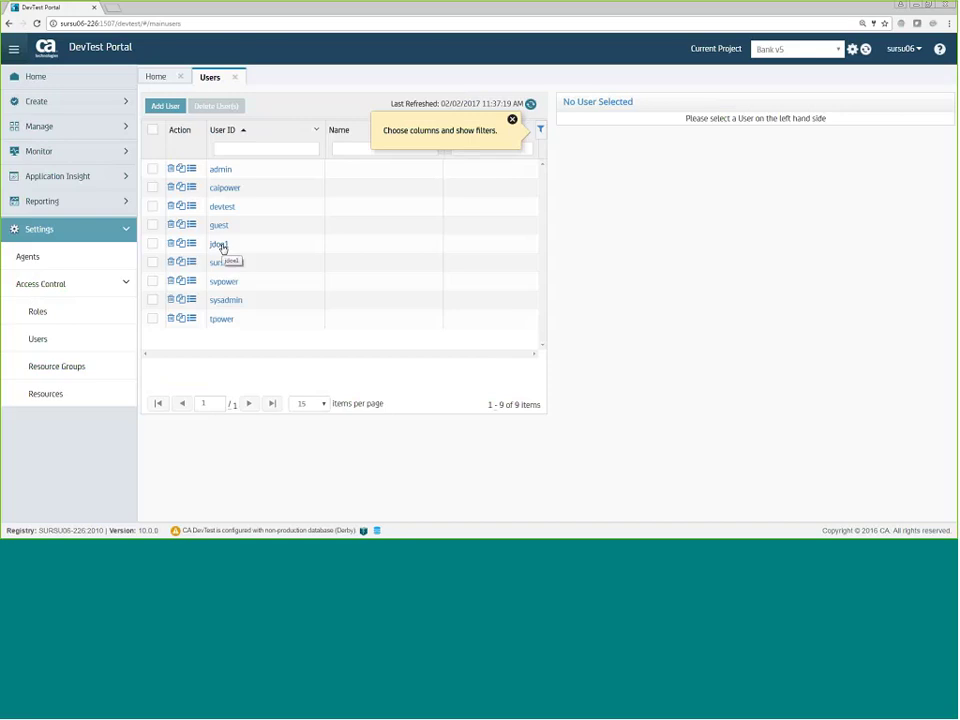
# Step: Check the LDAP user's SV Power role, then log out to the portal login page
pyautogui.click(219, 244)
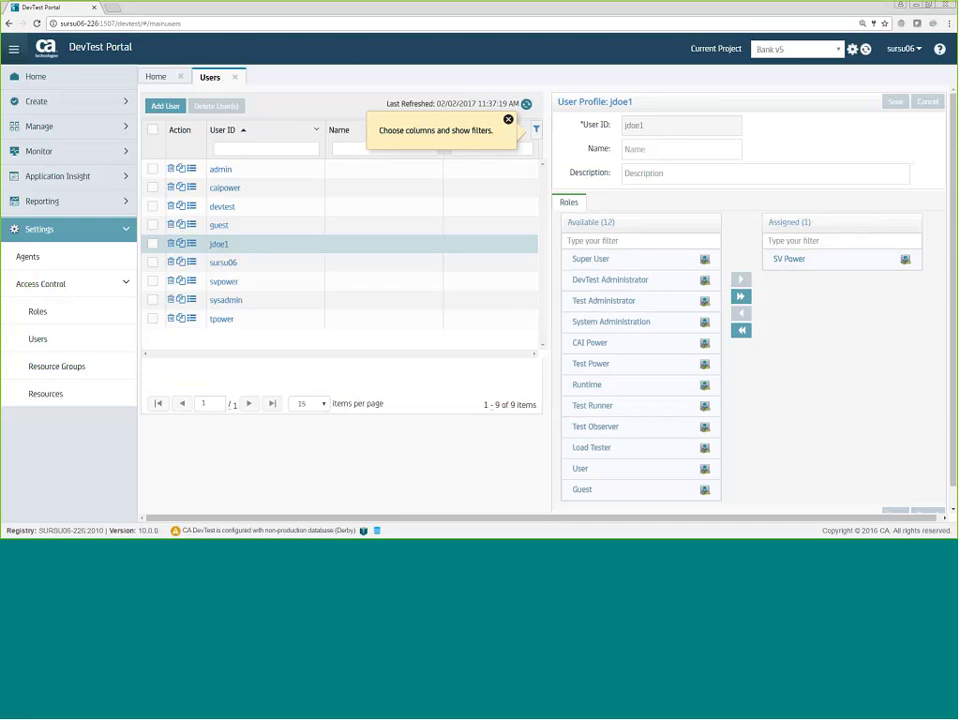
pyautogui.click(236, 77)
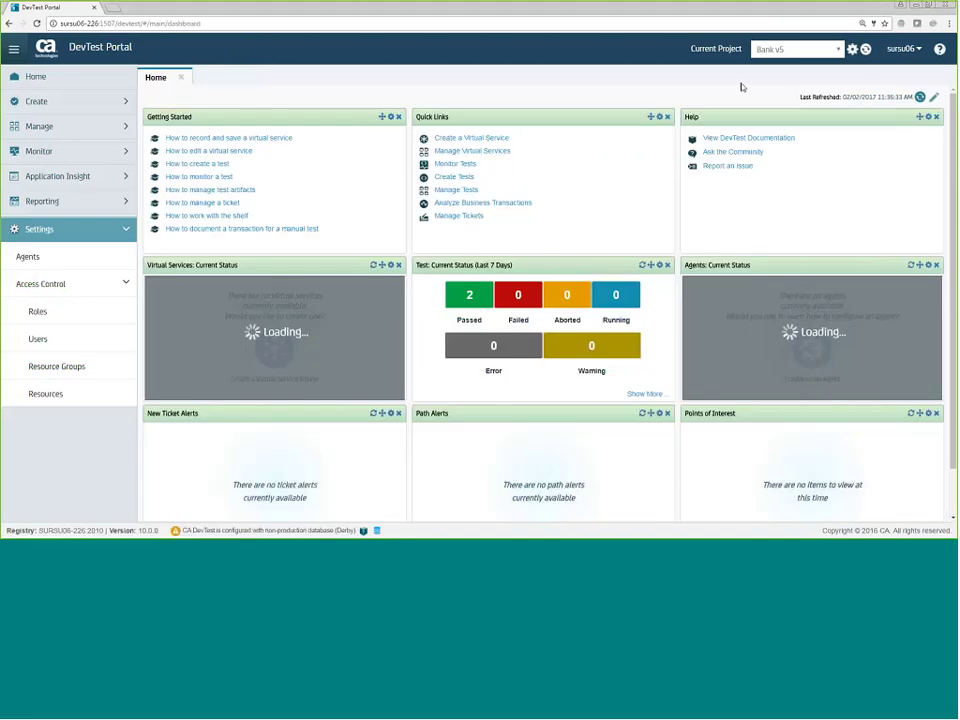
pyautogui.click(903, 48)
pyautogui.click(855, 154)
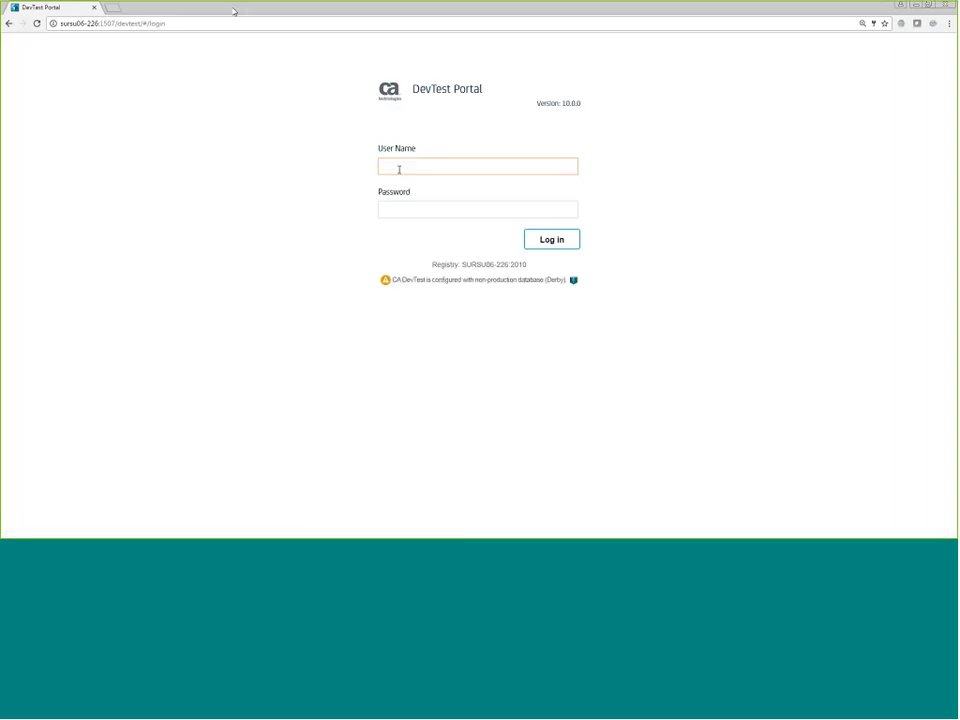
pyautogui.click(399, 168)
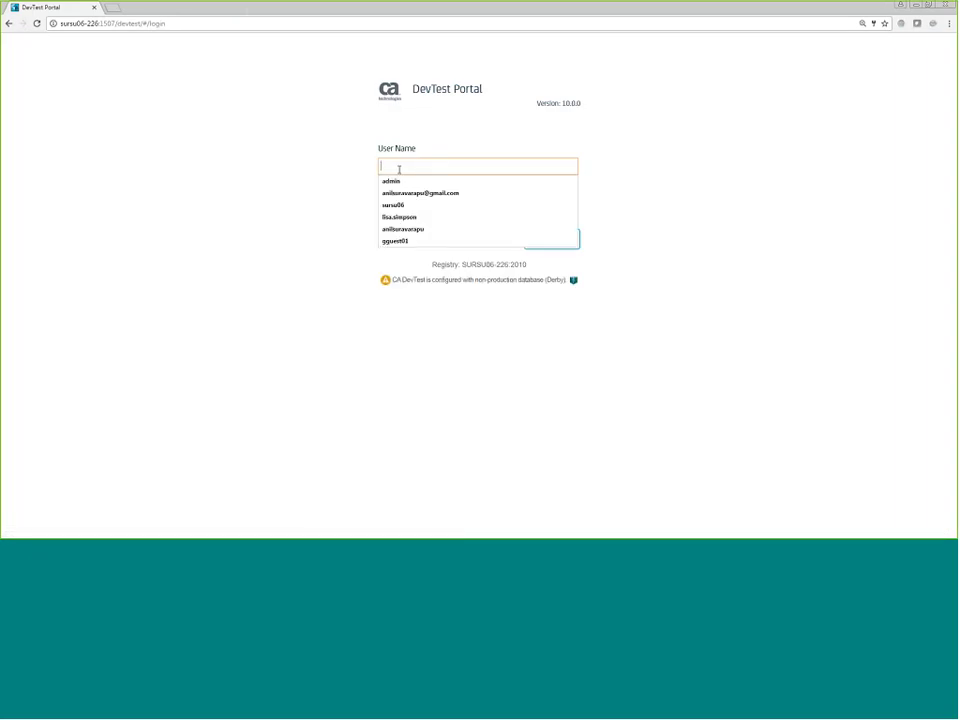
# Step: Fill in 'sample' as the login user name and move to the password field
pyautogui.hotkey('alt', 'Tab')
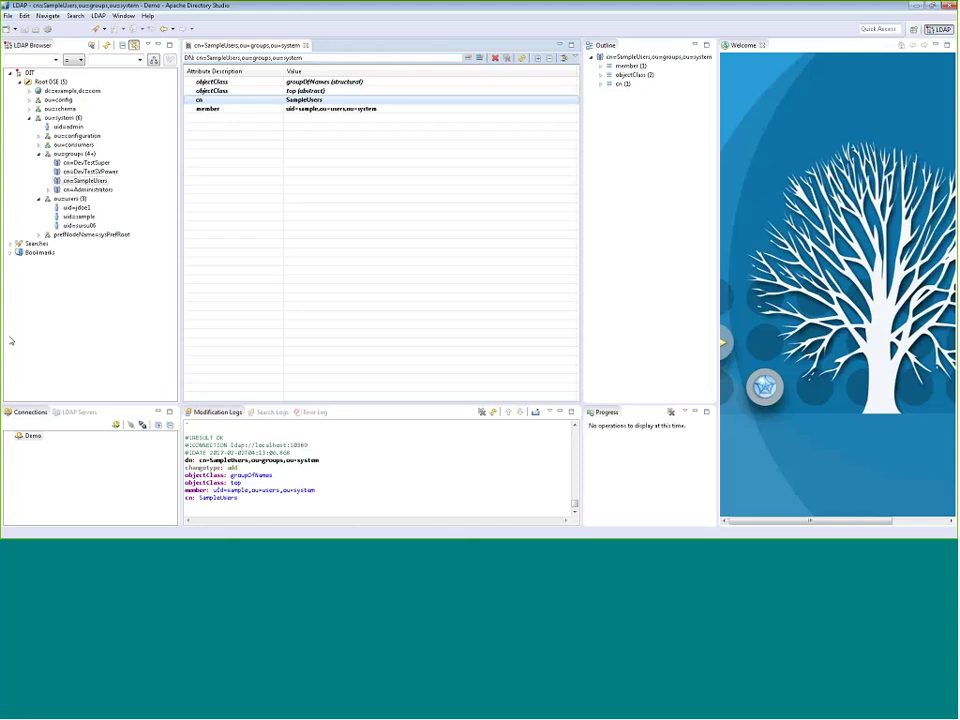
pyautogui.click(913, 5)
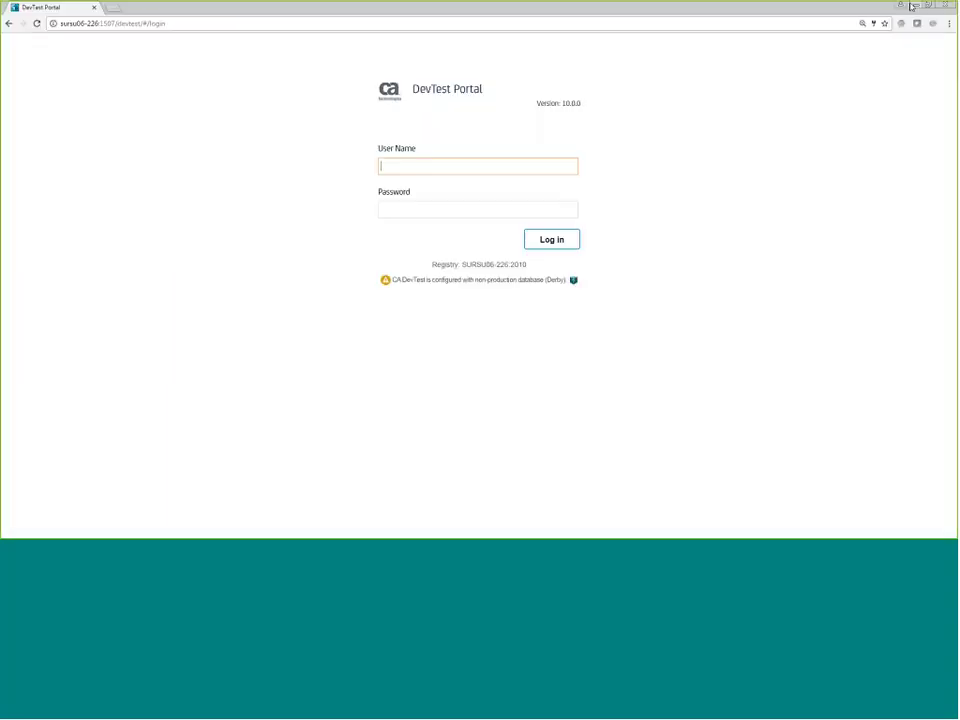
pyautogui.write('sample')
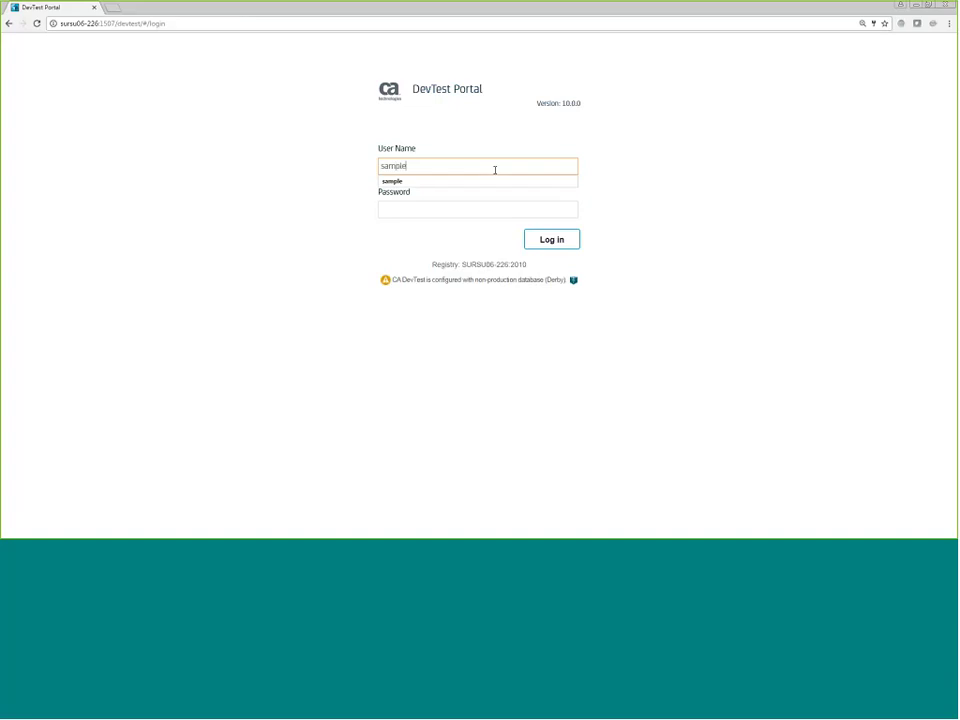
pyautogui.press('Tab')
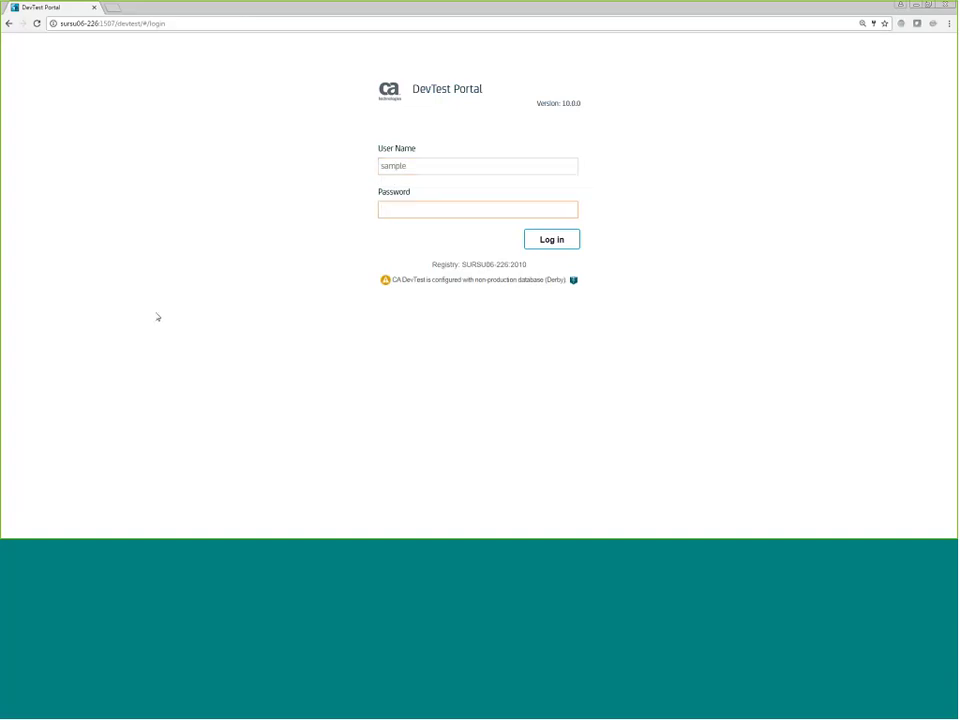
pyautogui.hotkey('alt', 'Tab')
# Step: Review ldap-mappings.xml, then the rejectUnmappedUsers and defaultRole lines in authentication-providers.xml
pyautogui.press('Return')
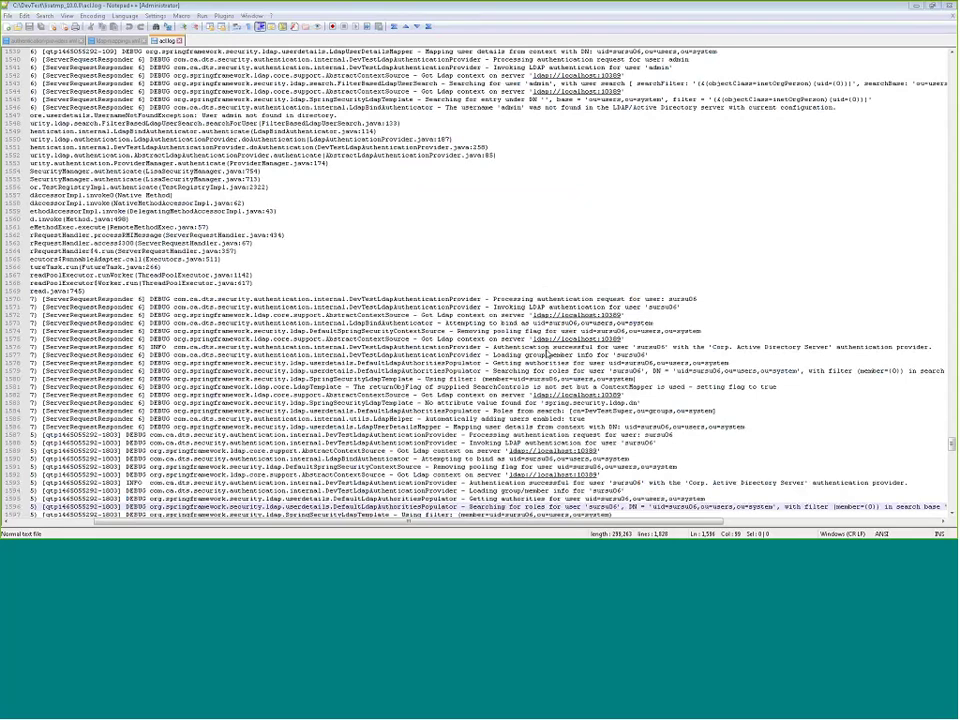
pyautogui.hotkey('ctrl', 'Tab')
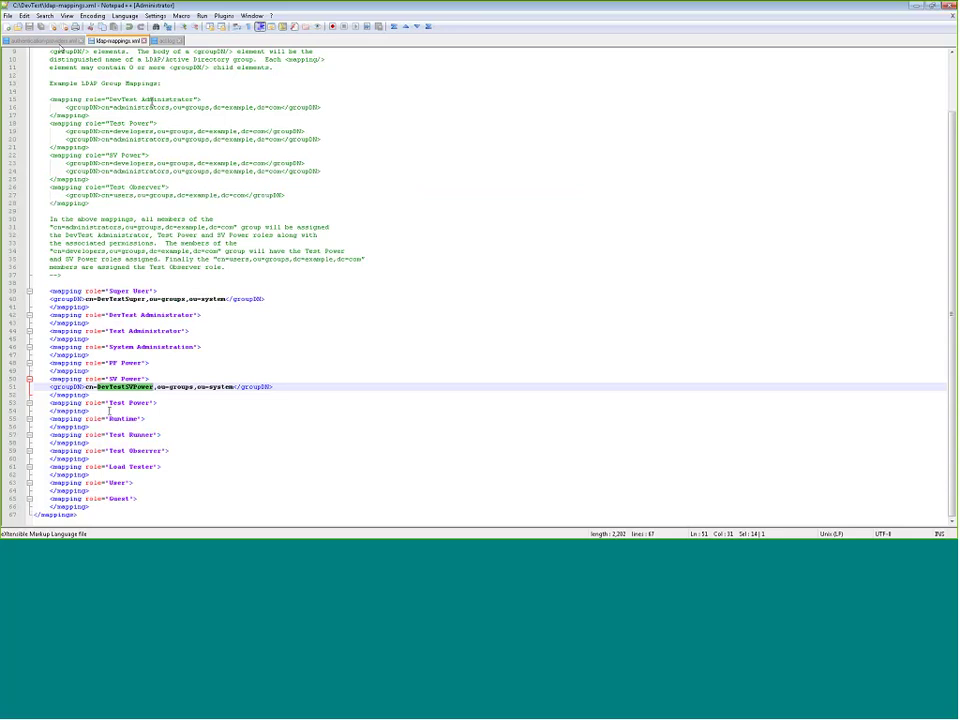
pyautogui.hotkey('ctrl', 'Tab')
pyautogui.click(121, 418)
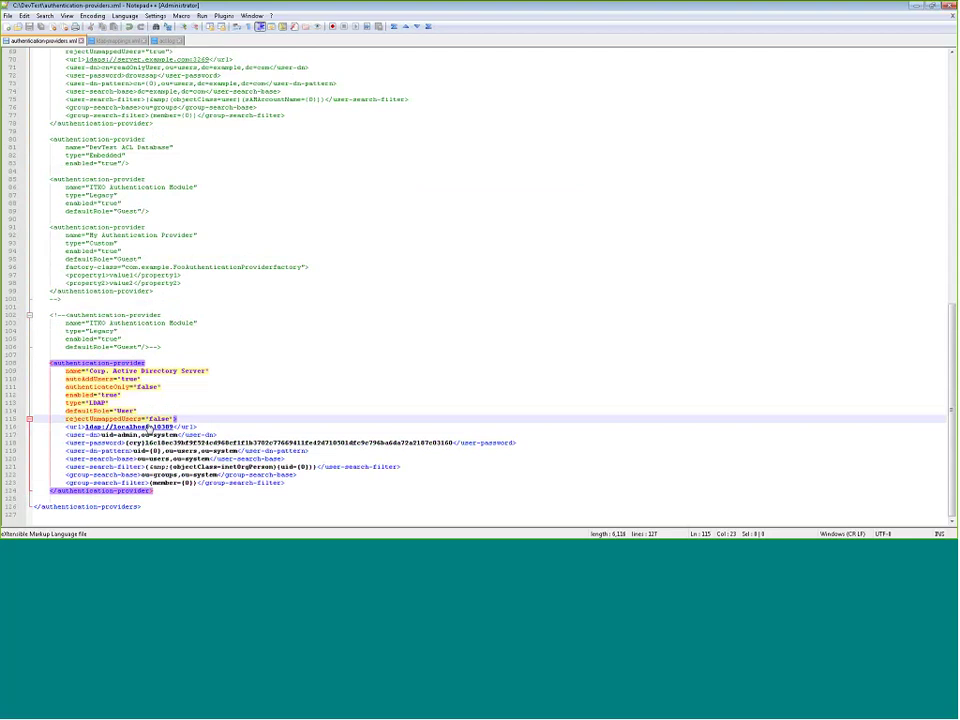
pyautogui.click(123, 410)
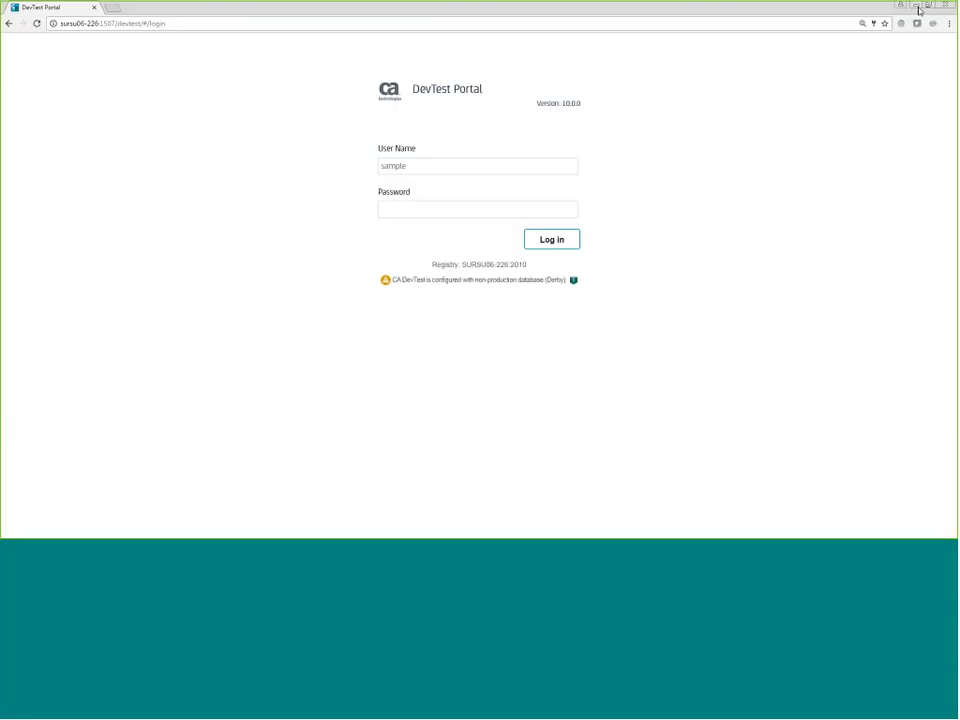
# Step: Log in to the portal as the LDAP user sample
pyautogui.click(388, 212)
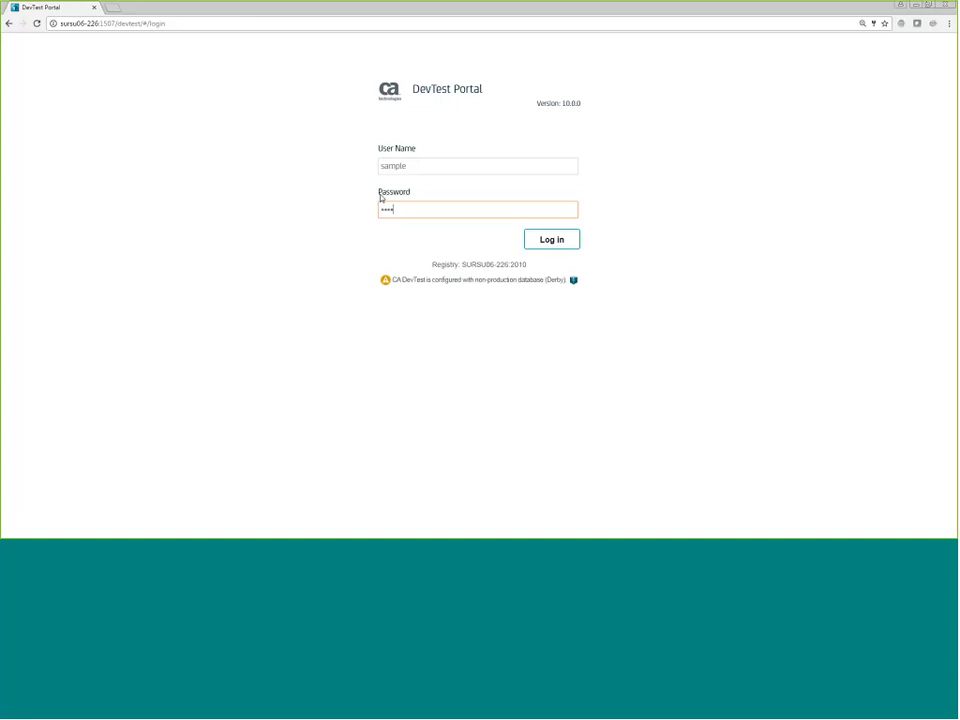
pyautogui.click(527, 241)
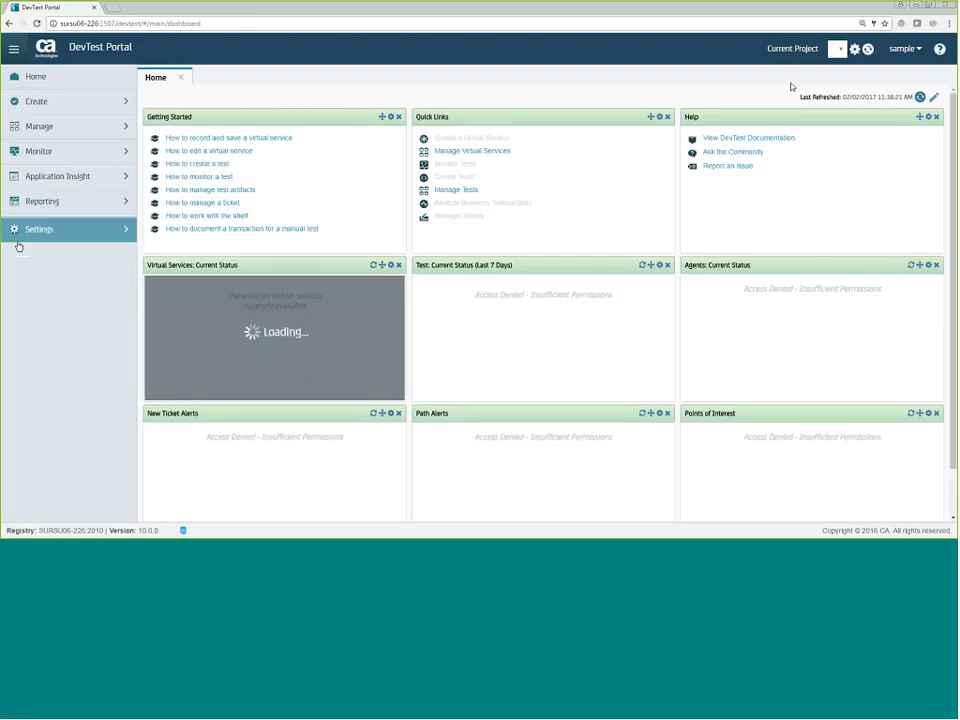
# Step: Check the Settings menu access, then log out of the portal
pyautogui.click(47, 236)
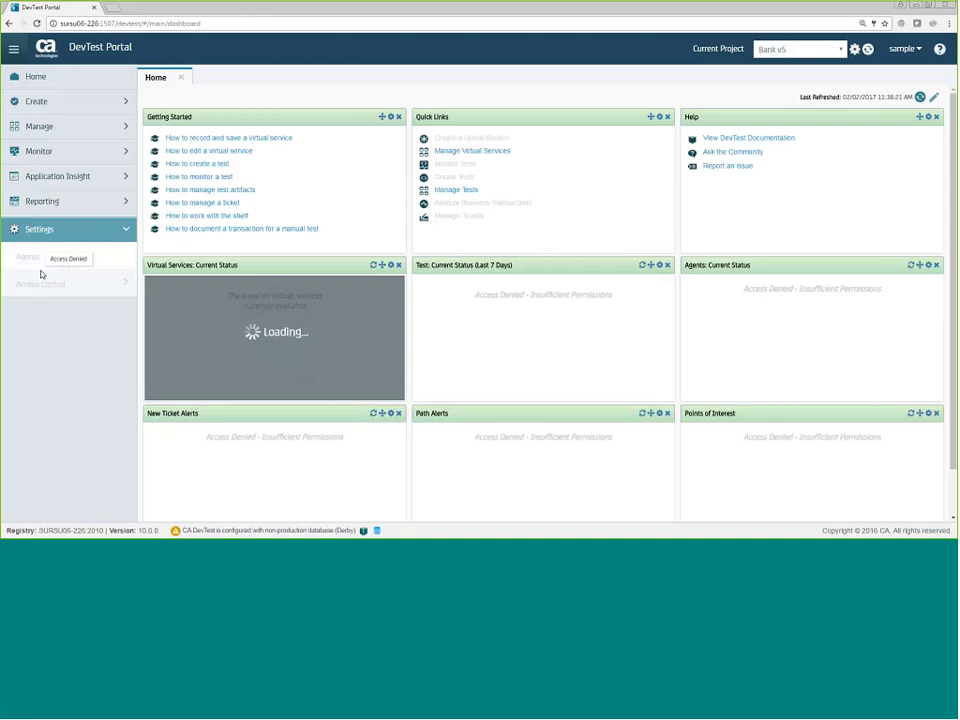
pyautogui.click(903, 48)
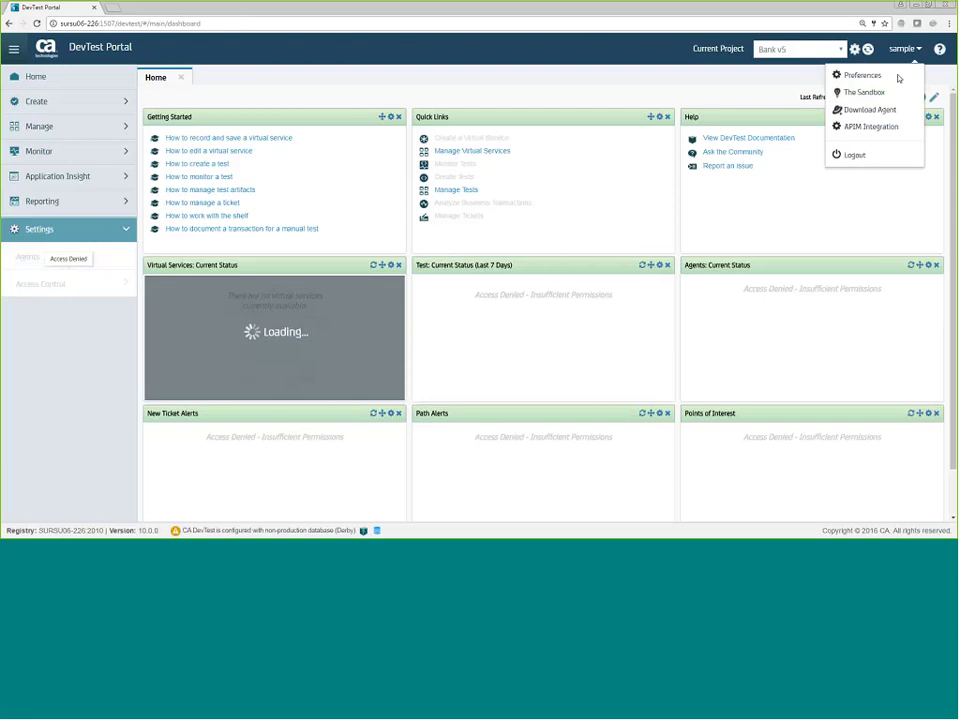
pyautogui.click(853, 154)
# Step: Sign in as the other LDAP user with the autocompleted name and its password
pyautogui.click(396, 166)
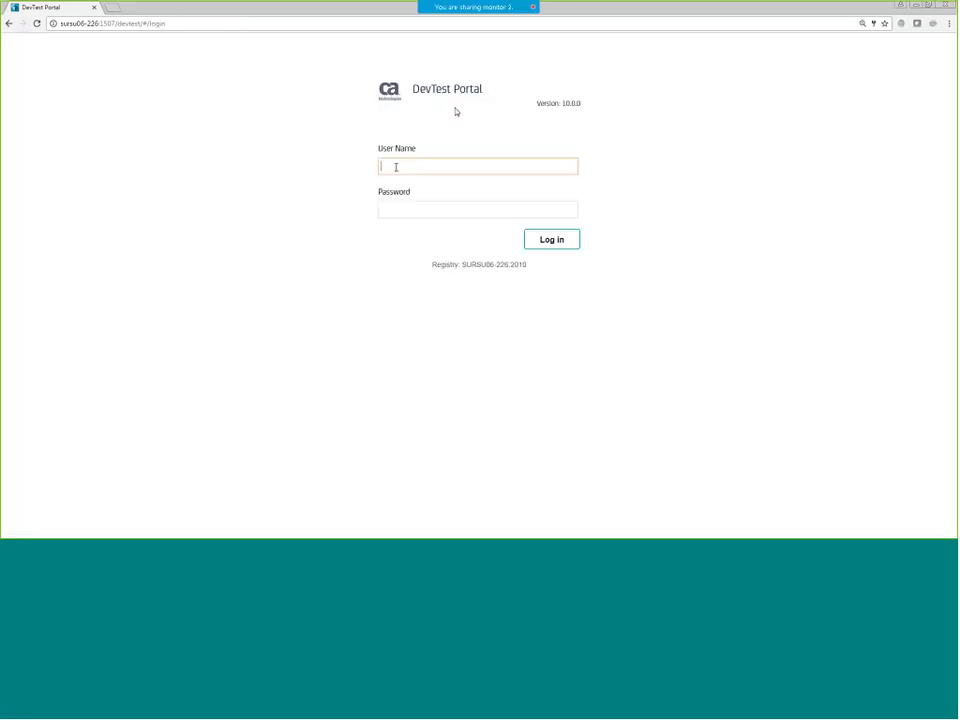
pyautogui.write('surs')
pyautogui.press('Down')
pyautogui.press('Return')
pyautogui.press('Tab')
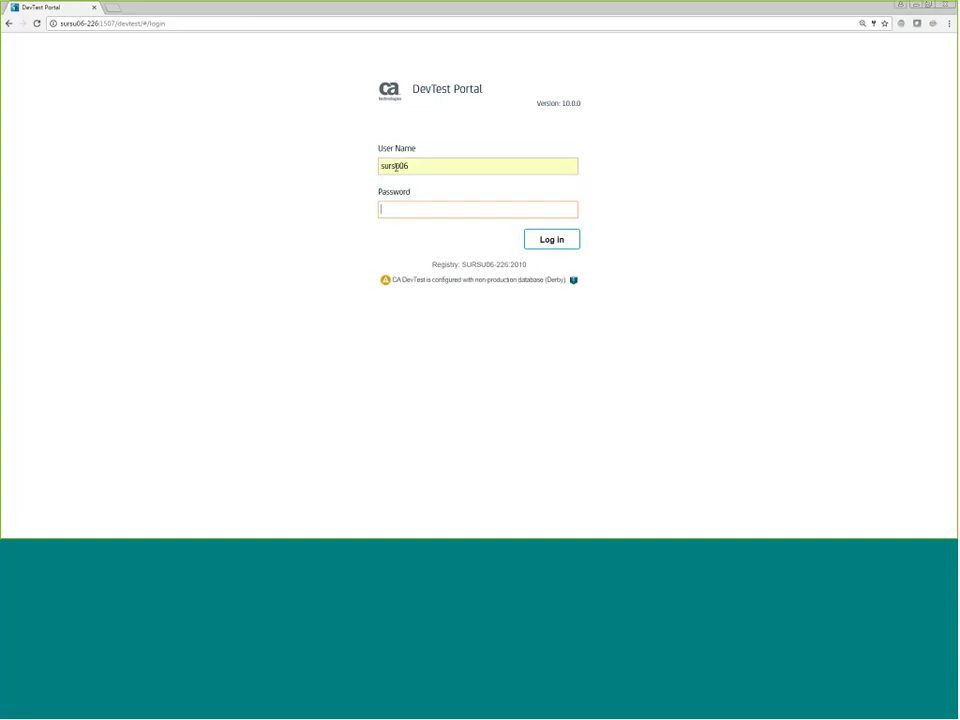
pyautogui.write('******')
pyautogui.click(547, 242)
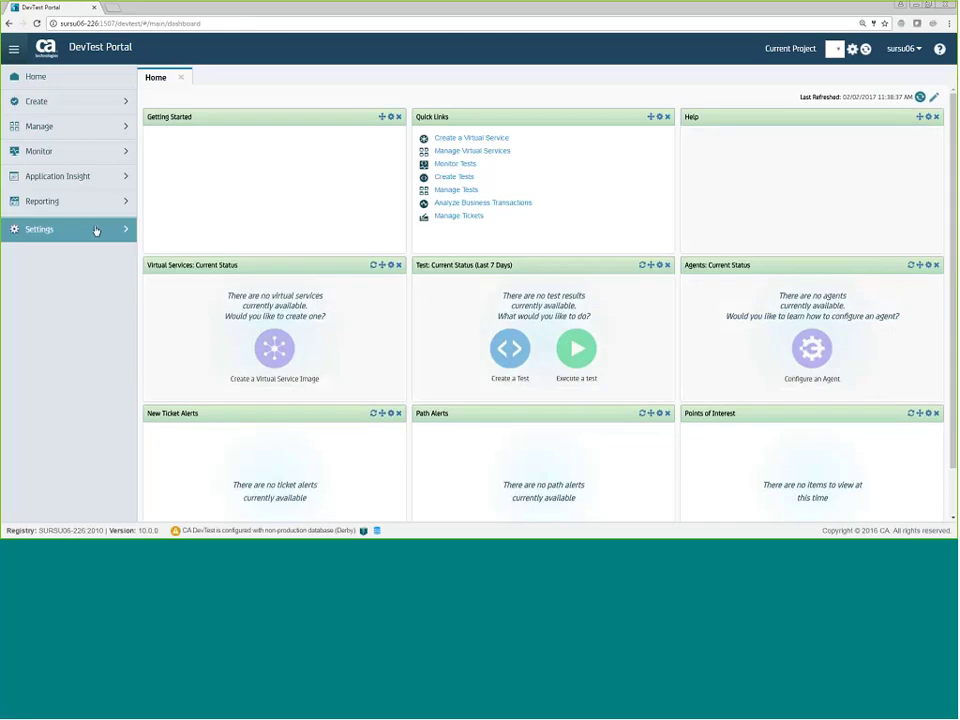
# Step: Open Settings > Access Control > Users and turn off all help messages
pyautogui.click(94, 229)
pyautogui.click(60, 257)
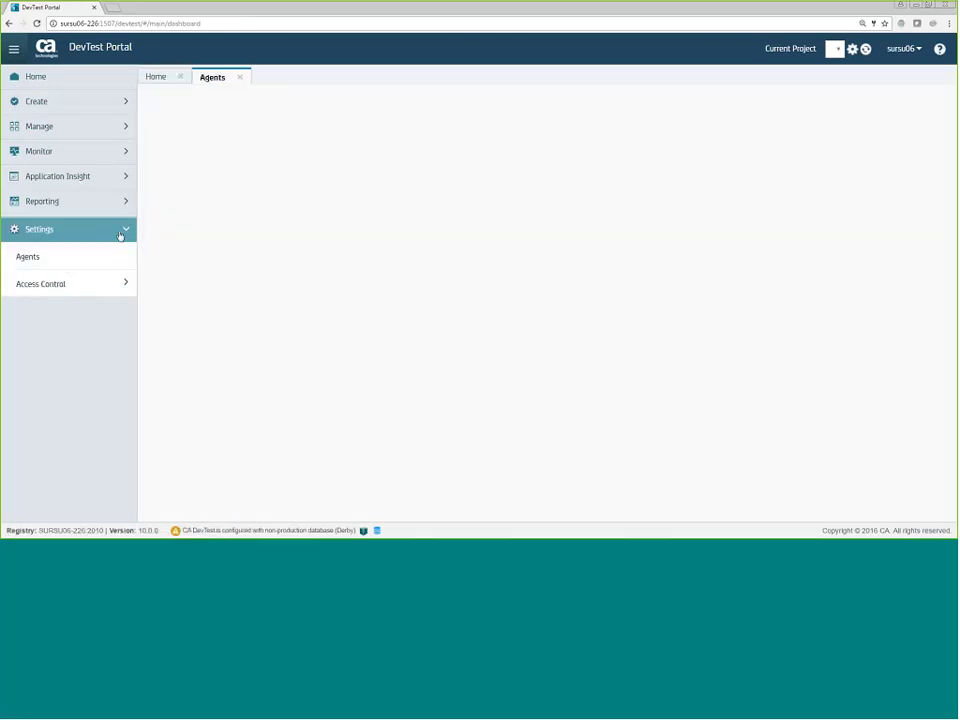
pyautogui.click(107, 284)
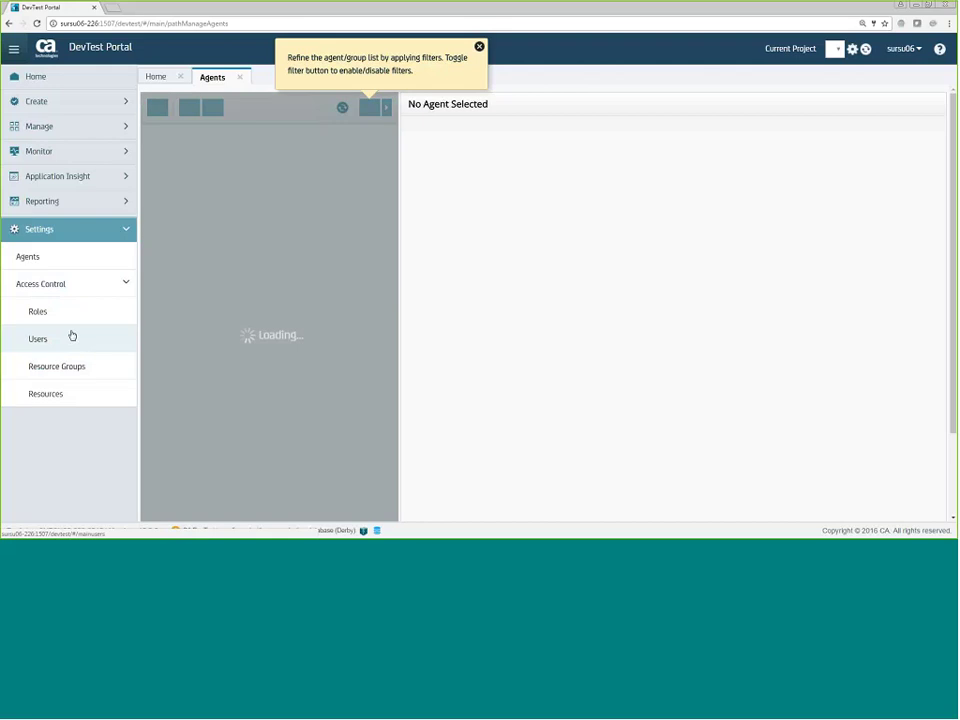
pyautogui.click(72, 340)
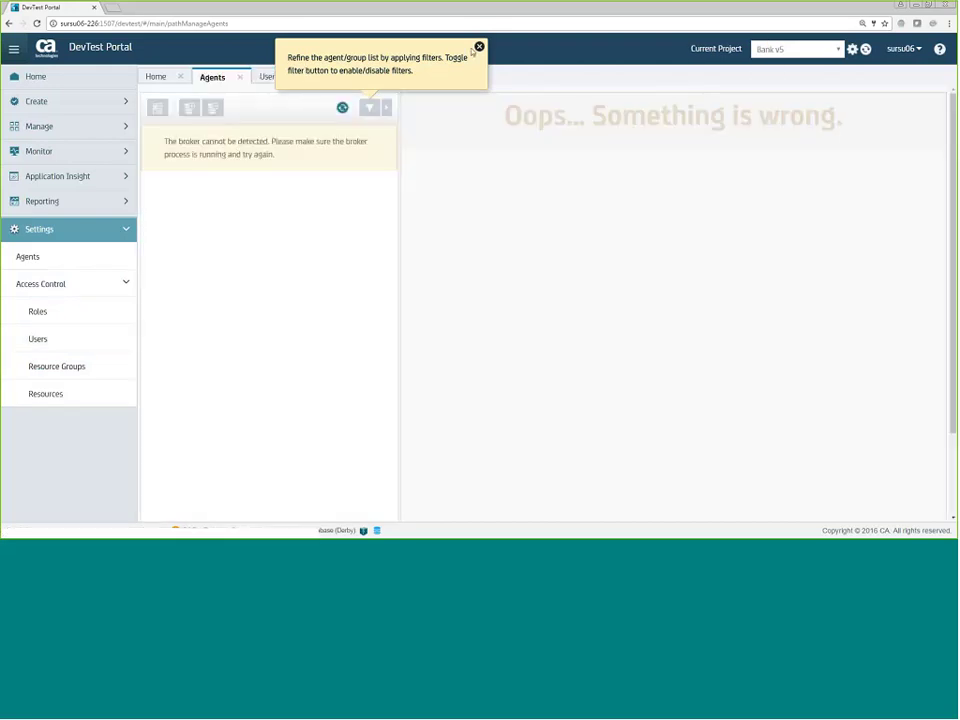
pyautogui.click(240, 77)
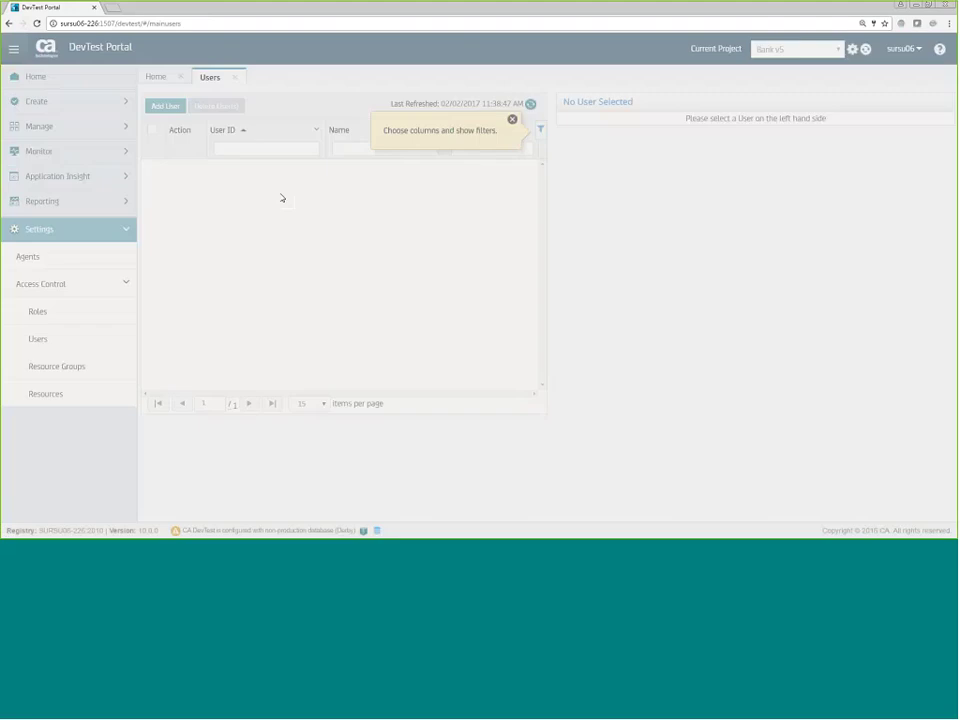
pyautogui.click(512, 119)
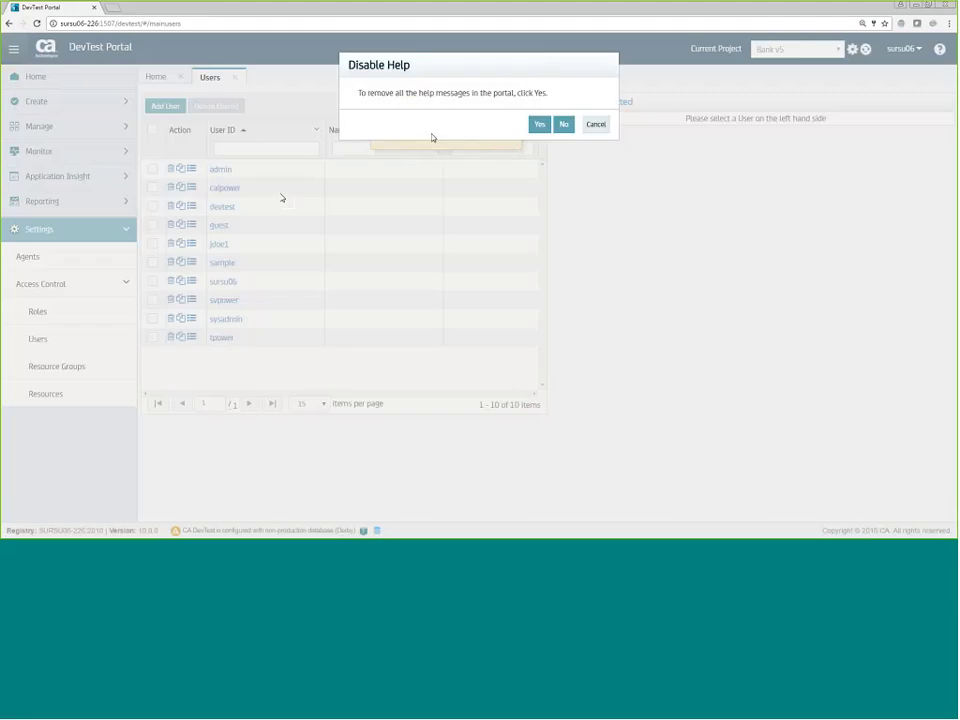
pyautogui.click(548, 130)
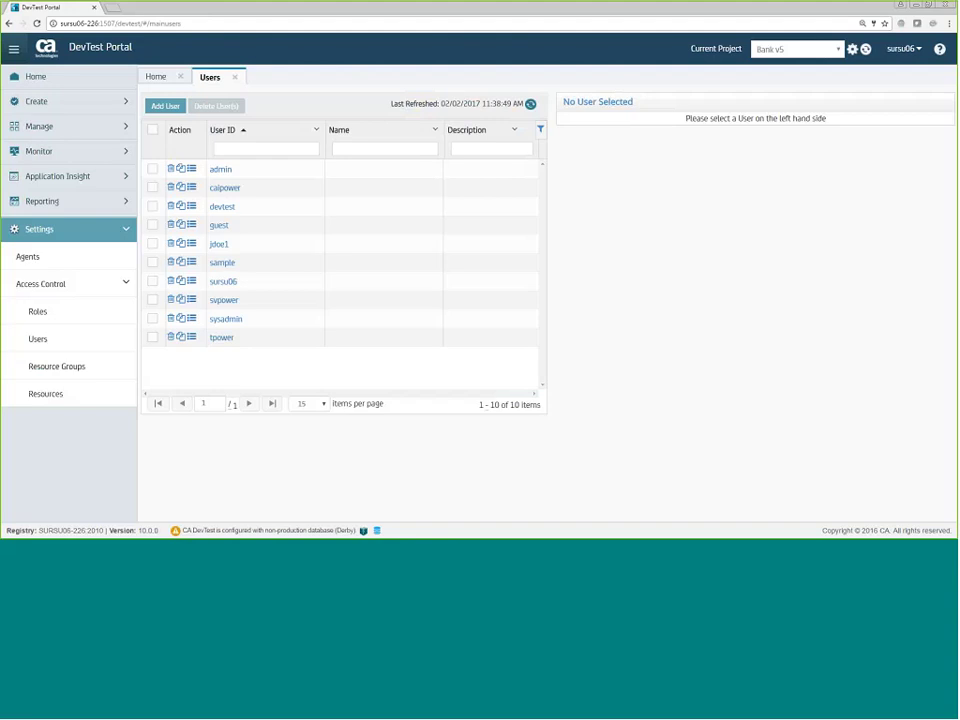
# Step: Confirm sample holds only the User role, then reload the log in Notepad++
pyautogui.click(221, 265)
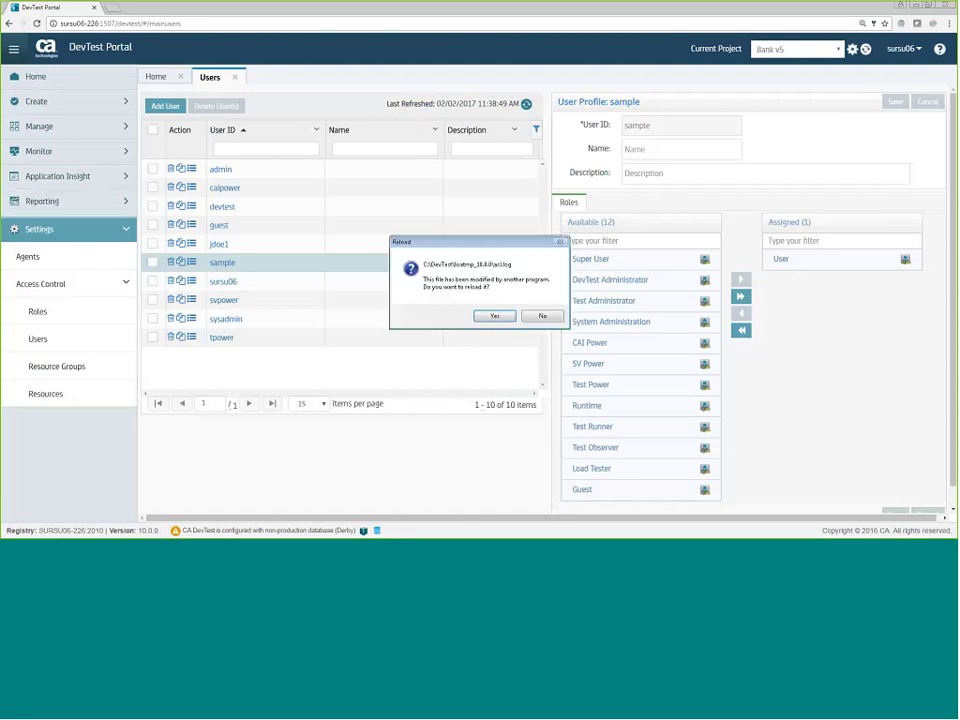
pyautogui.click(494, 315)
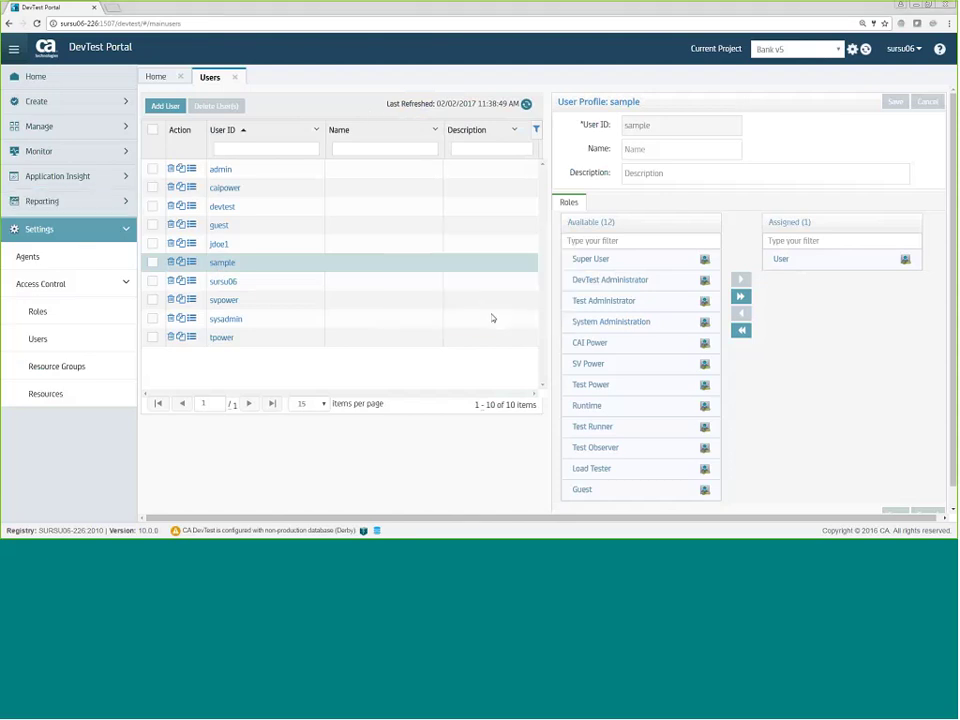
pyautogui.click(52, 40)
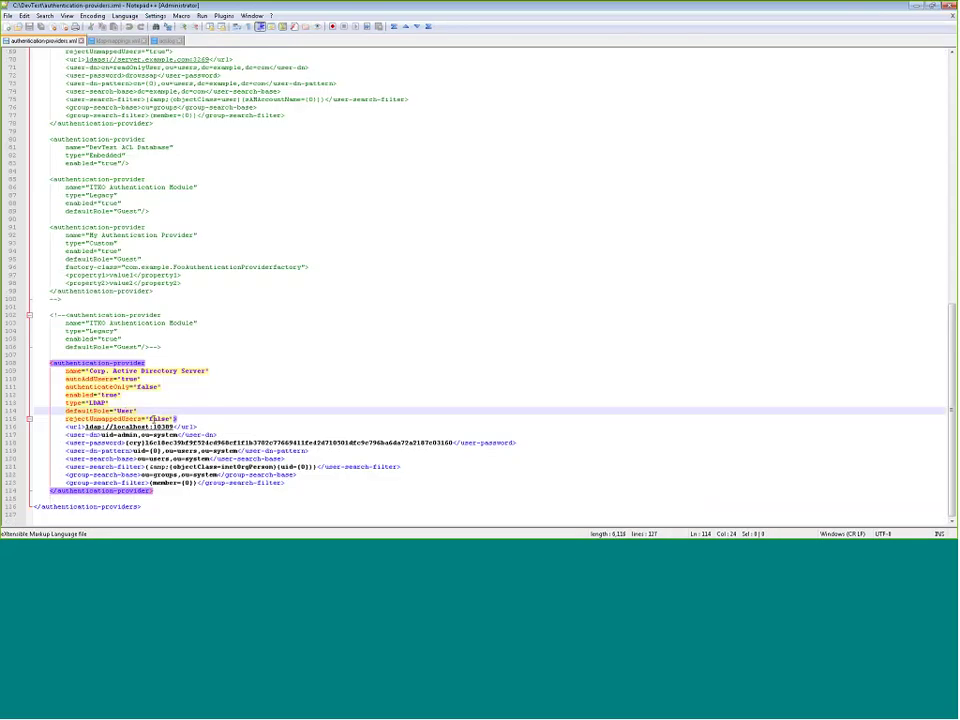
pyautogui.click(153, 419)
pyautogui.doubleClick(153, 419)
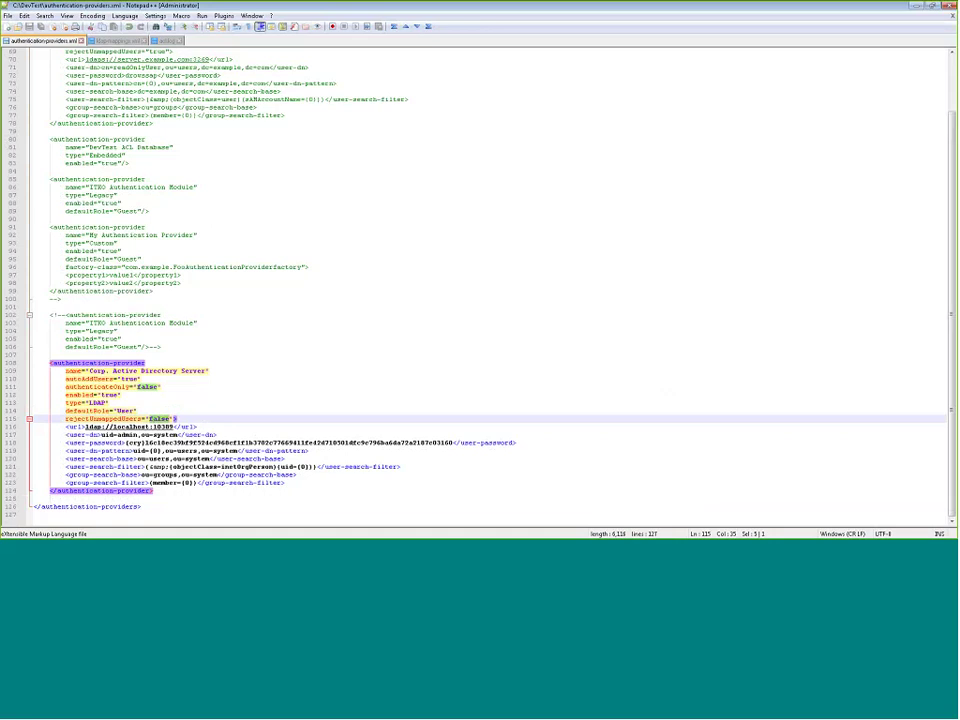
pyautogui.hotkey('ctrl', 'Tab')
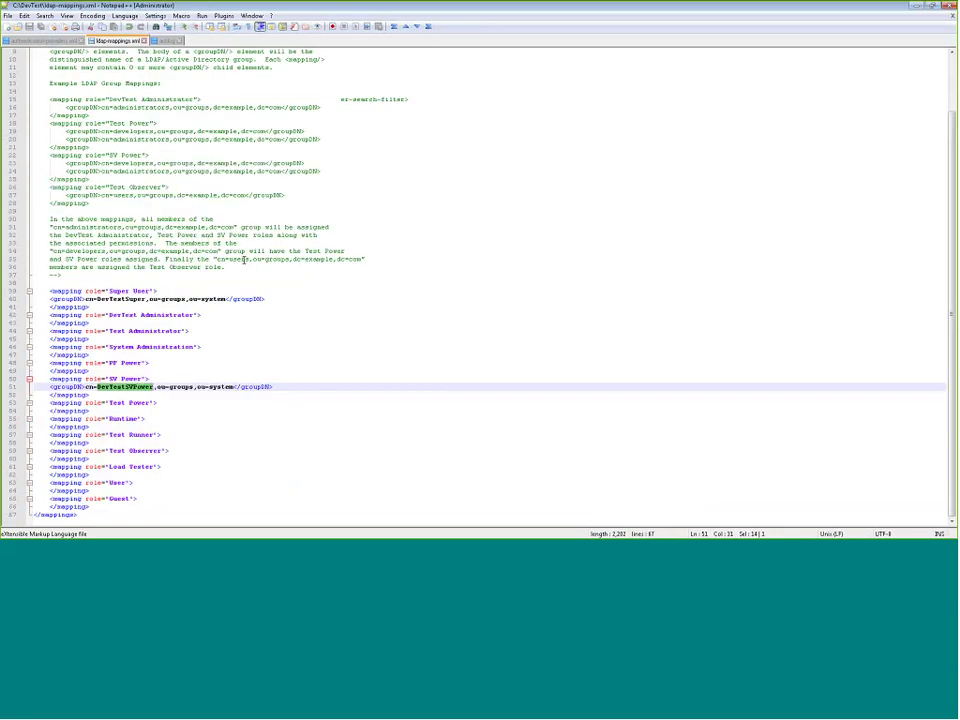
pyautogui.hotkey('ctrl', 'Tab')
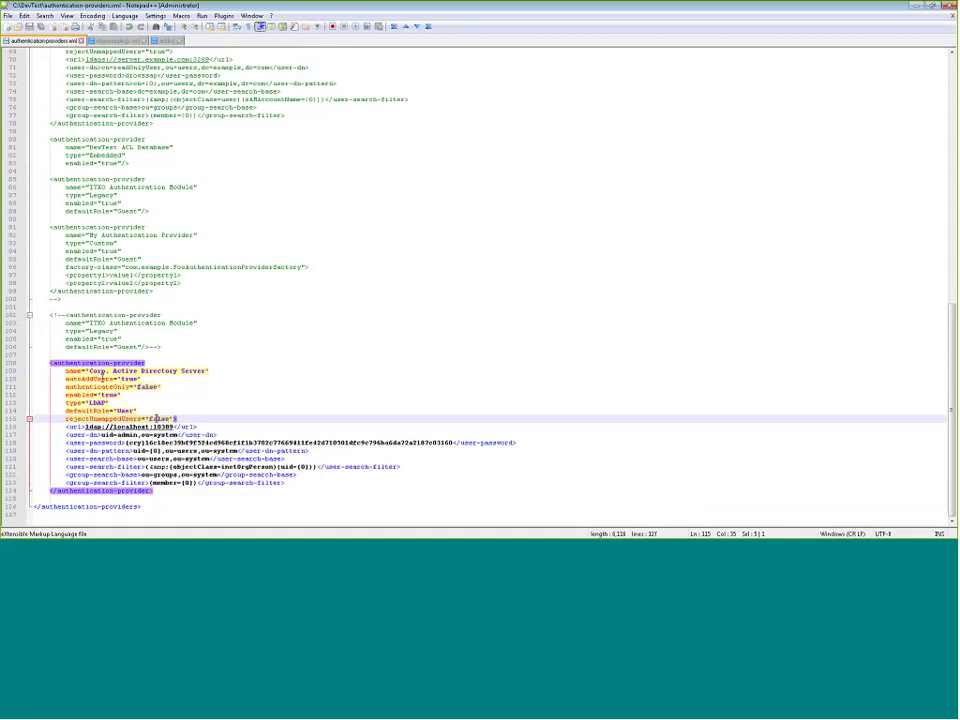
pyautogui.click(95, 379)
pyautogui.doubleClick(95, 379)
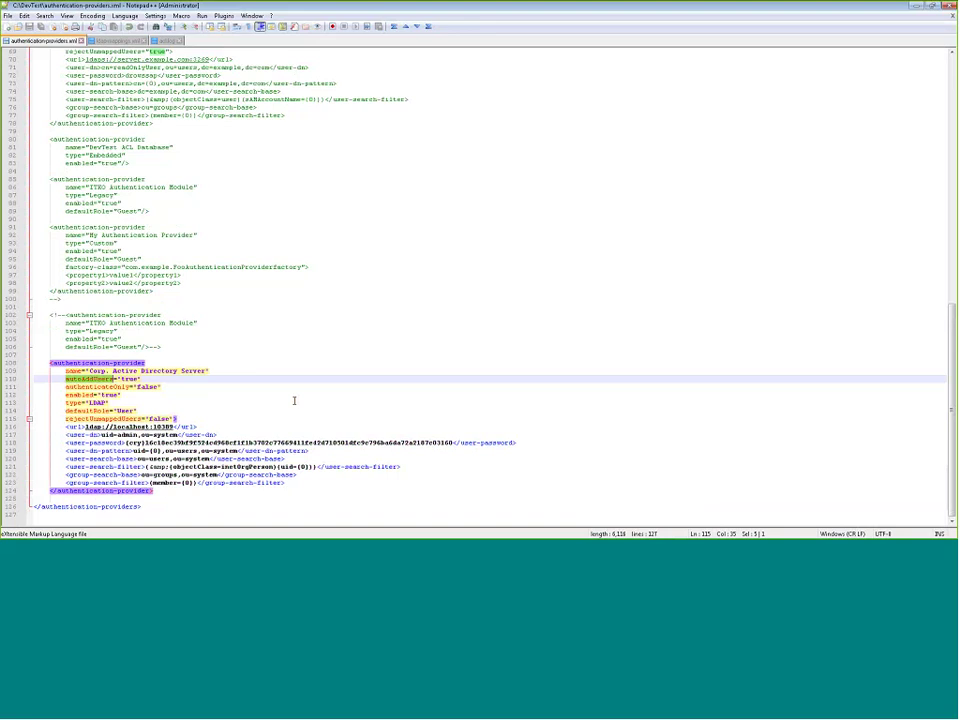
pyautogui.doubleClick(129, 380)
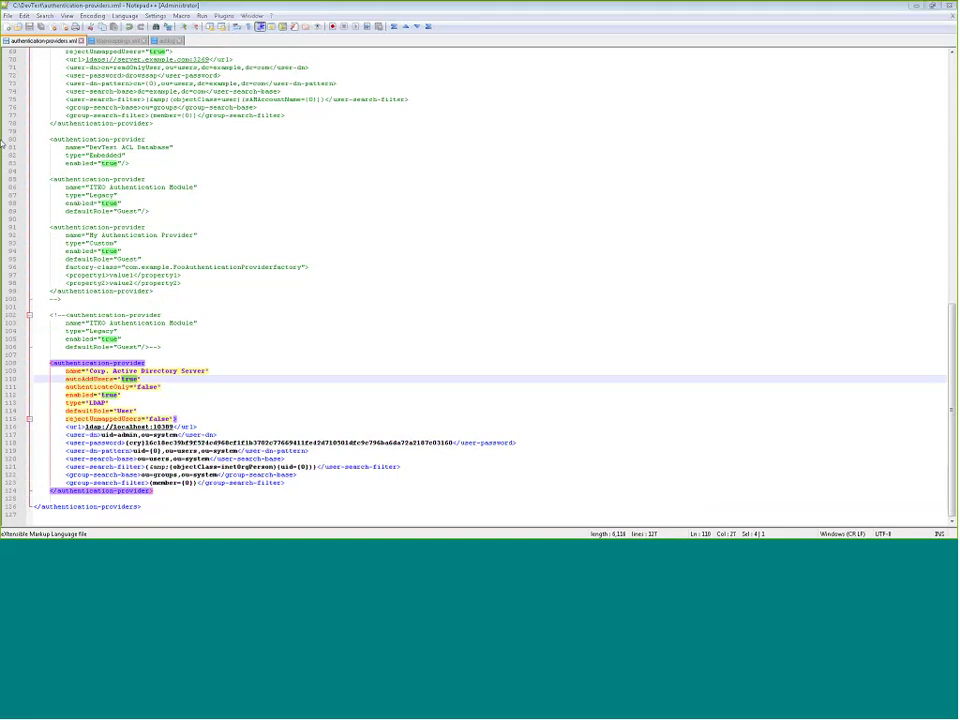
pyautogui.hotkey('alt', 'Tab')
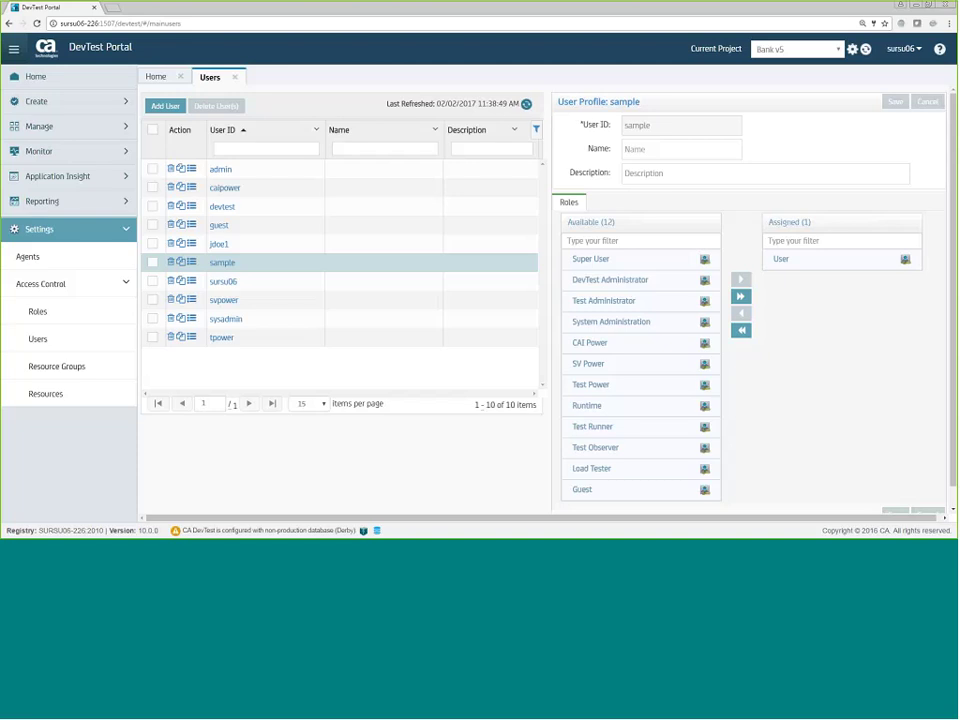
pyautogui.click(915, 6)
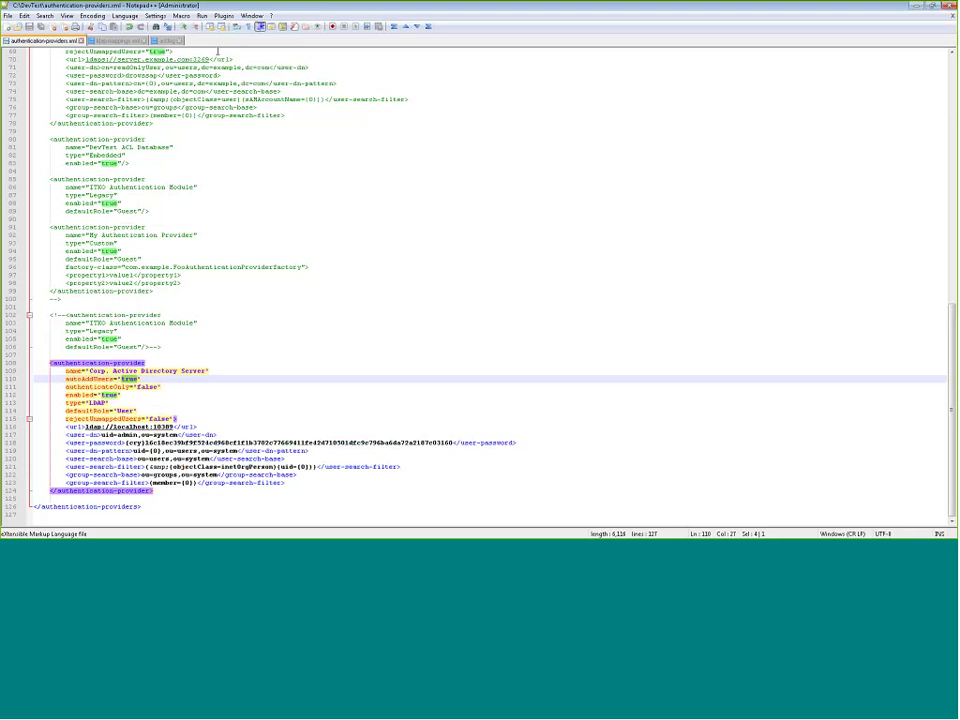
# Step: Review the log's latest LDAP login entries showing the test user's SampleUsers group, then return to ldap-mappings.xml
pyautogui.click(165, 40)
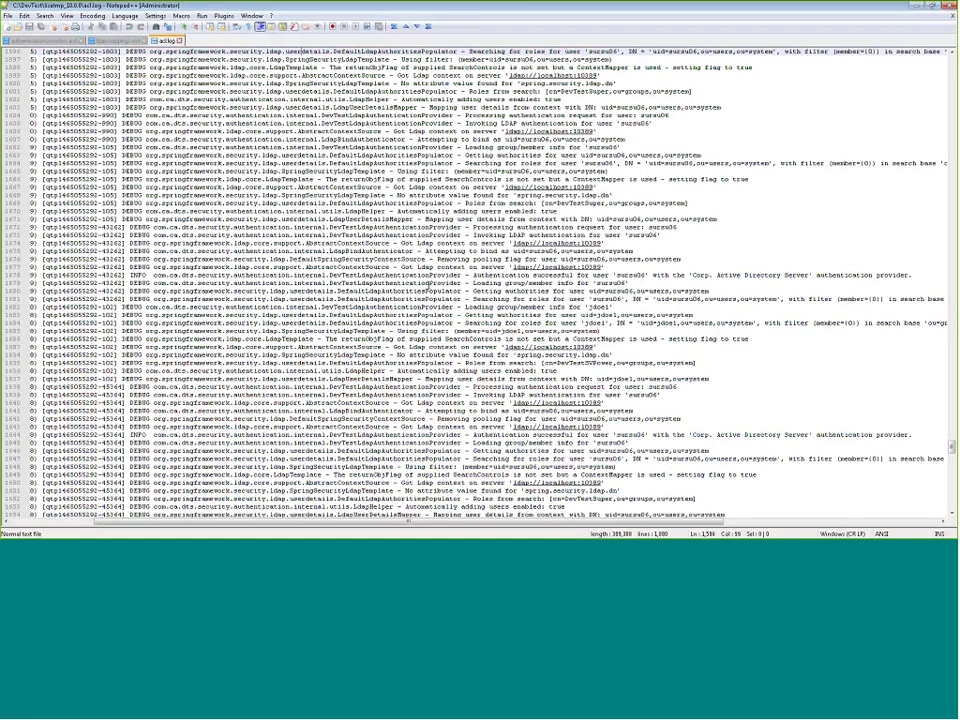
pyautogui.press('pagedown')
pyautogui.press('pagedown')
pyautogui.press('pagedown')
pyautogui.press('pagedown')
pyautogui.press('pagedown')
pyautogui.press('pagedown')
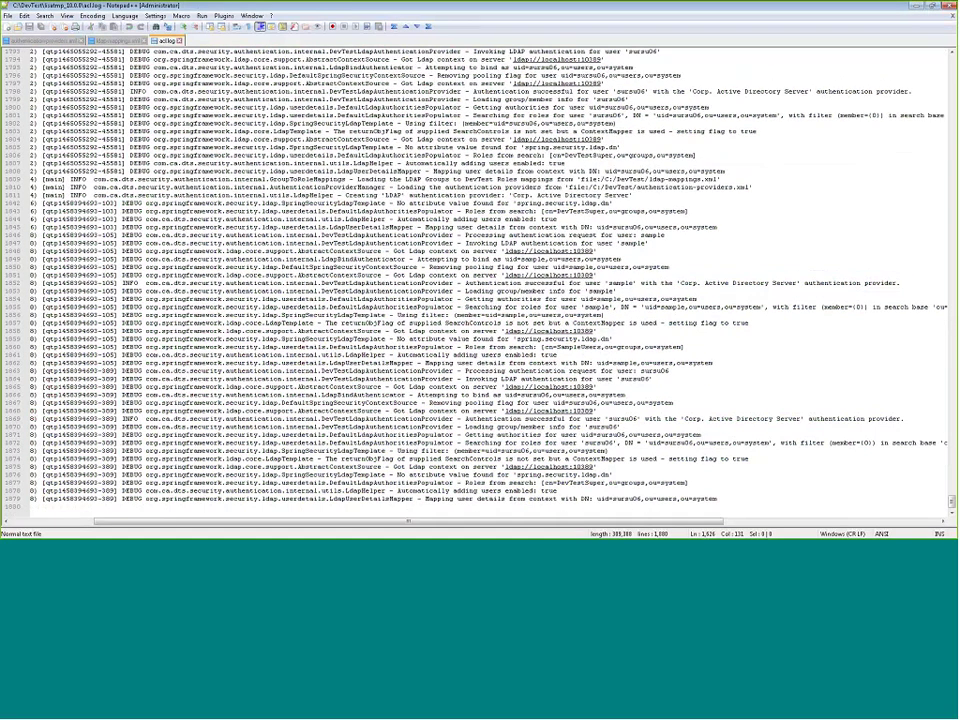
pyautogui.scroll(3, 480, 300)
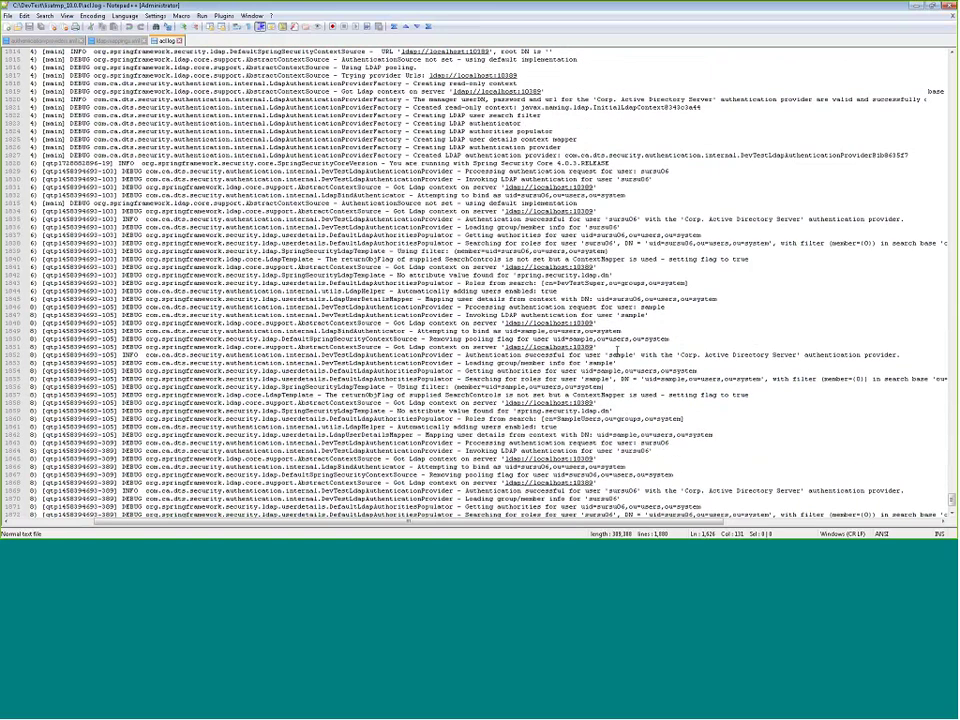
pyautogui.doubleClick(620, 355)
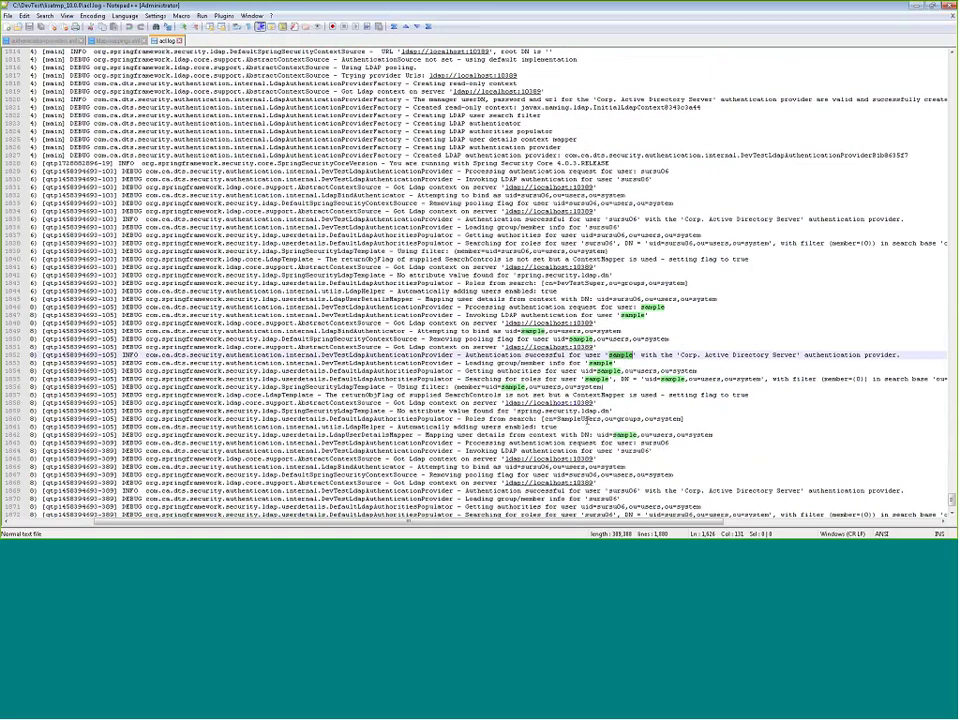
pyautogui.doubleClick(588, 420)
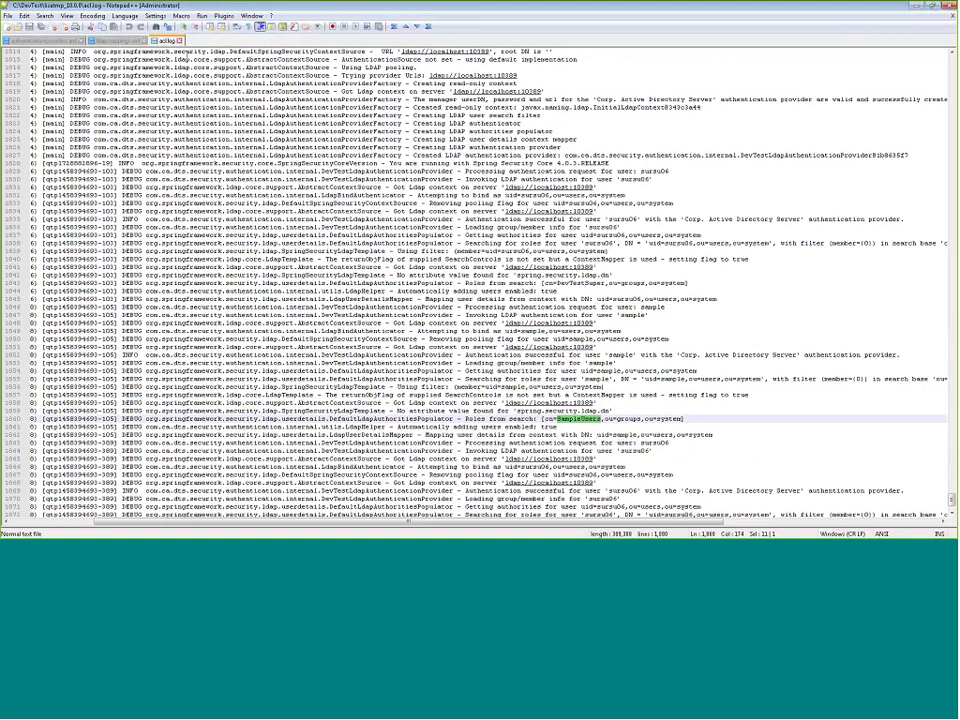
pyautogui.hotkey('ctrl', 'pageup')
pyautogui.hotkey('ctrl', 'pageup')
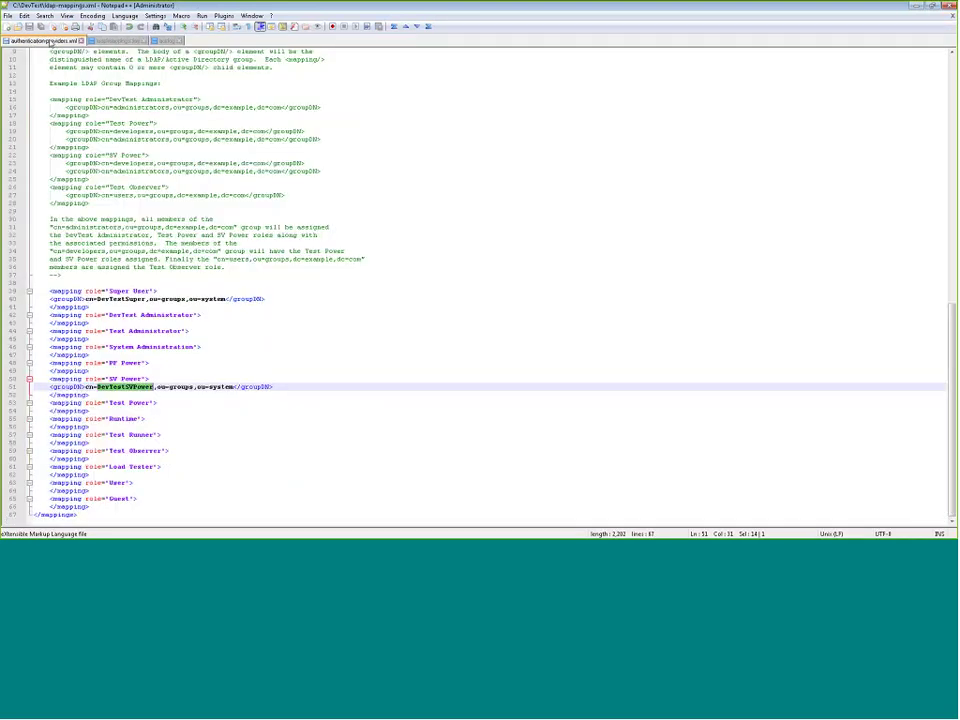
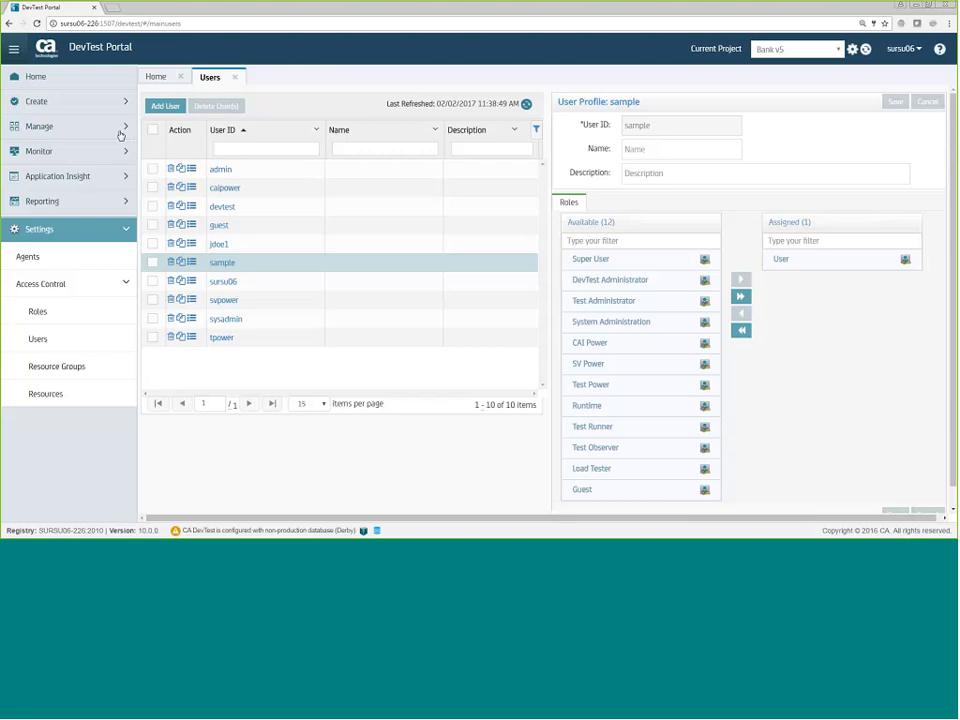
# Step: Bring up authentication-providers.xml and select the custom provider type and example factory-class values
pyautogui.hotkey('alt', 'Tab')
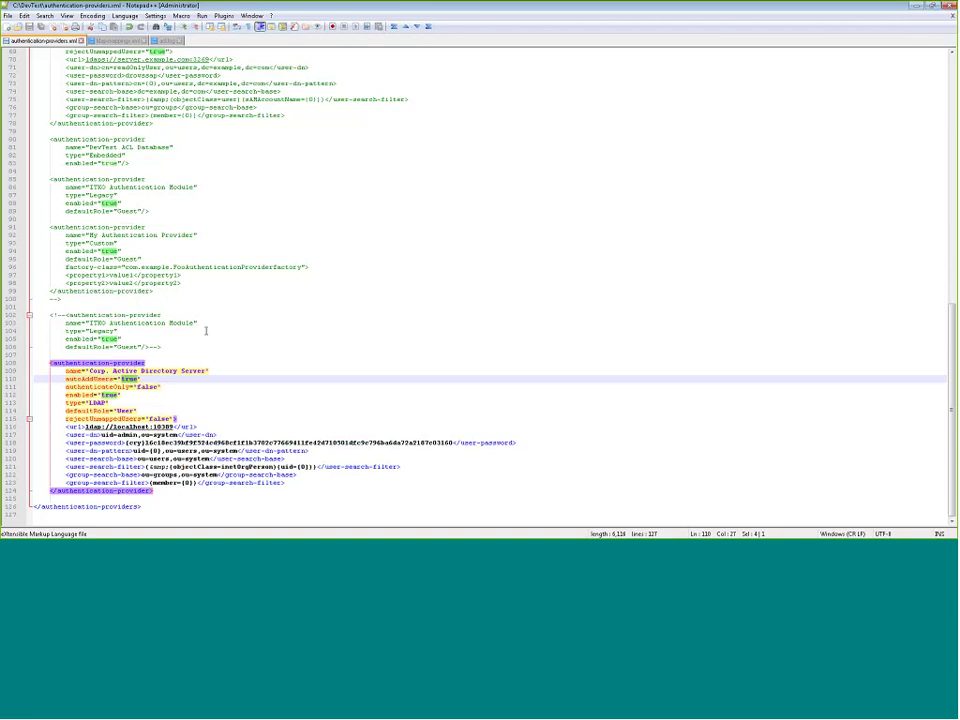
pyautogui.doubleClick(103, 243)
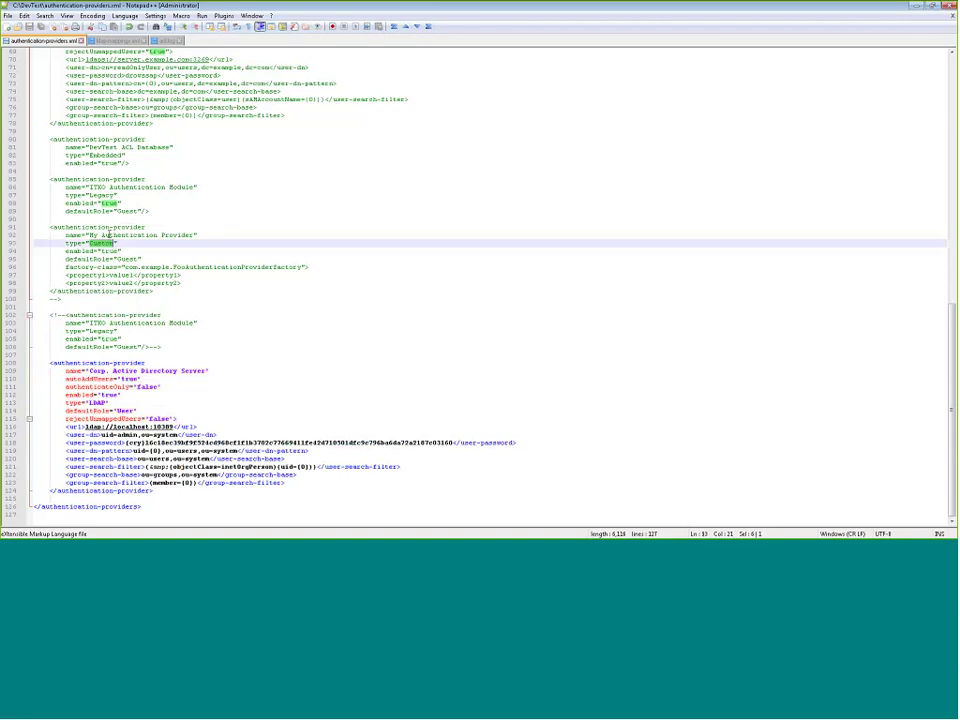
pyautogui.moveTo(127, 267); pyautogui.dragTo(293, 267)
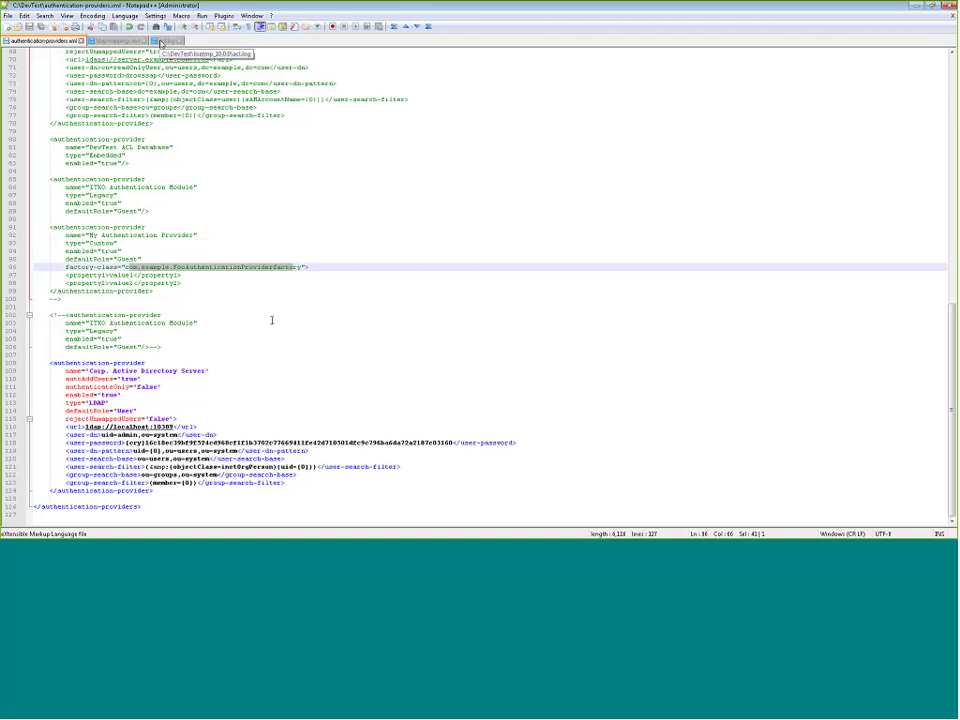
pyautogui.click(128, 41)
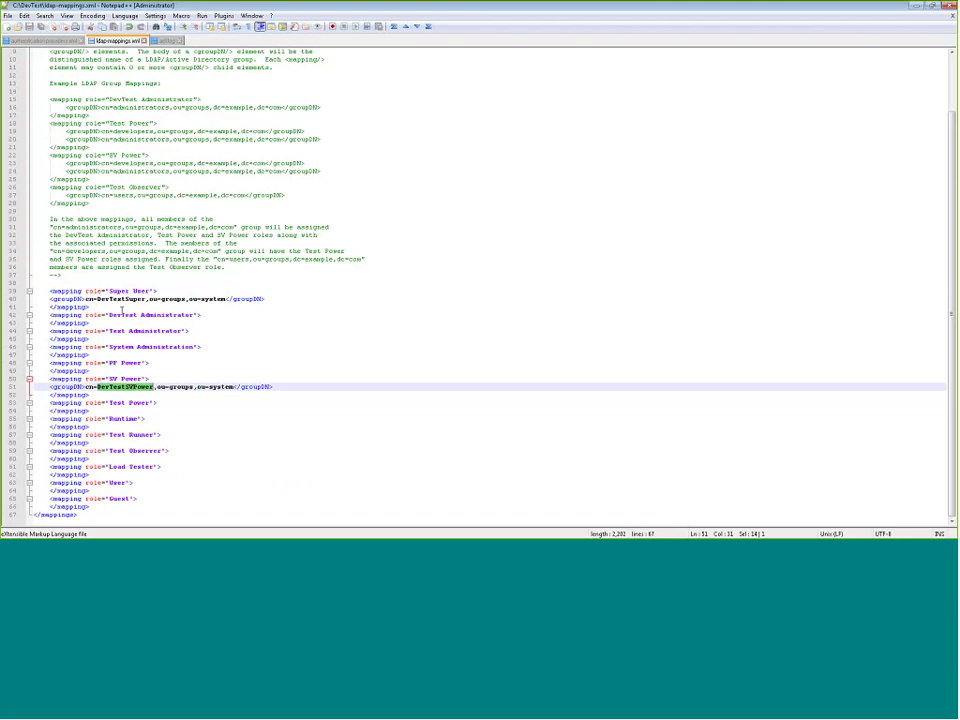
pyautogui.hotkey('ctrl', 'Tab')
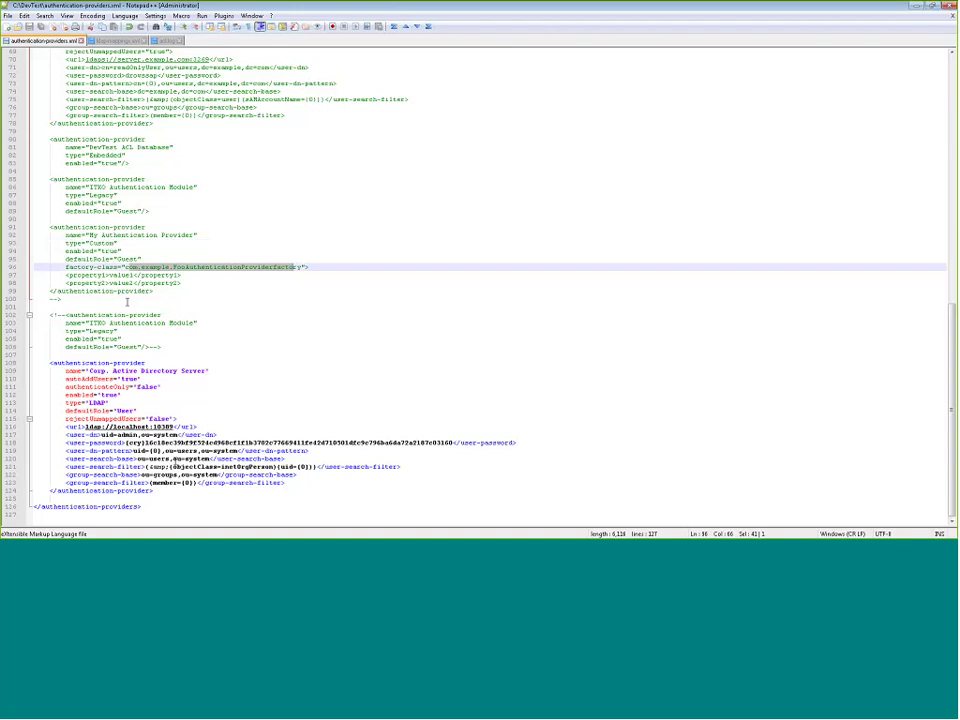
pyautogui.click(921, 6)
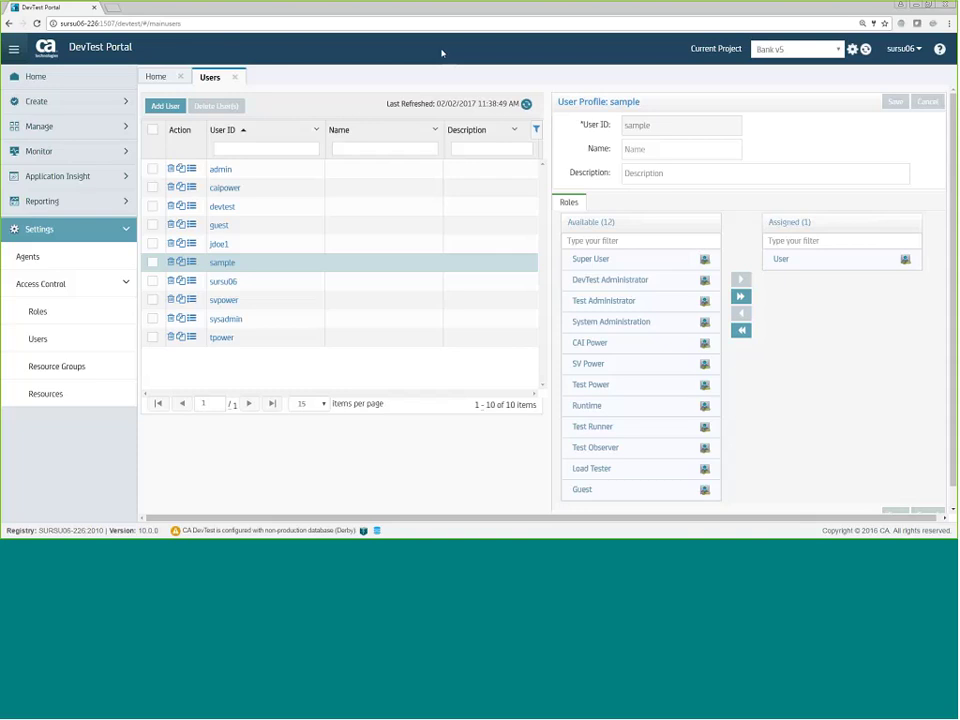
pyautogui.hotkey('alt', 'Tab')
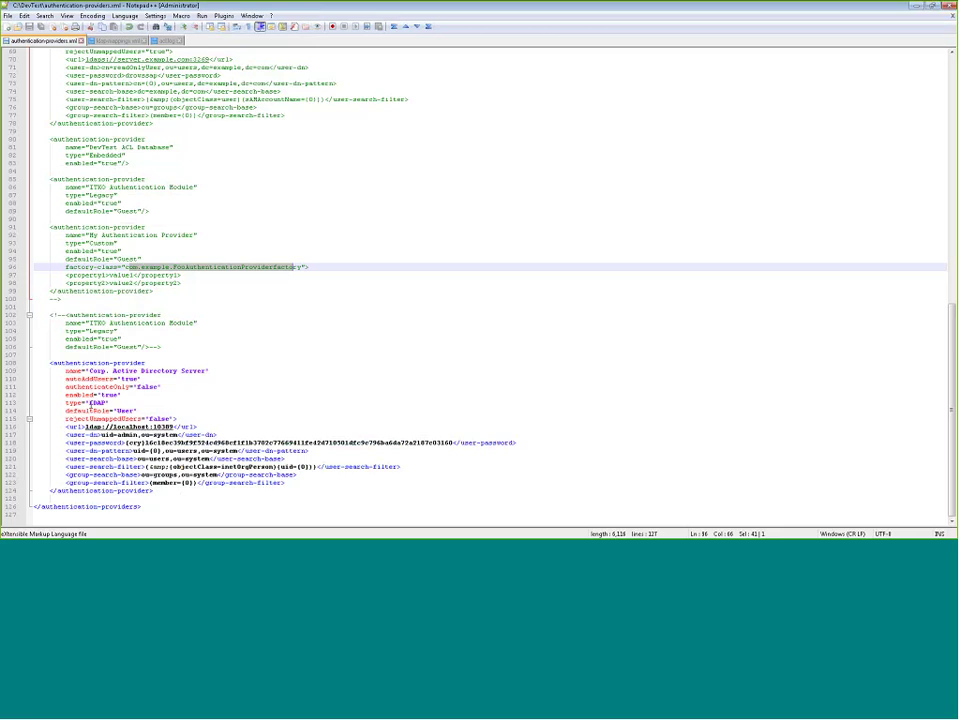
pyautogui.doubleClick(101, 443)
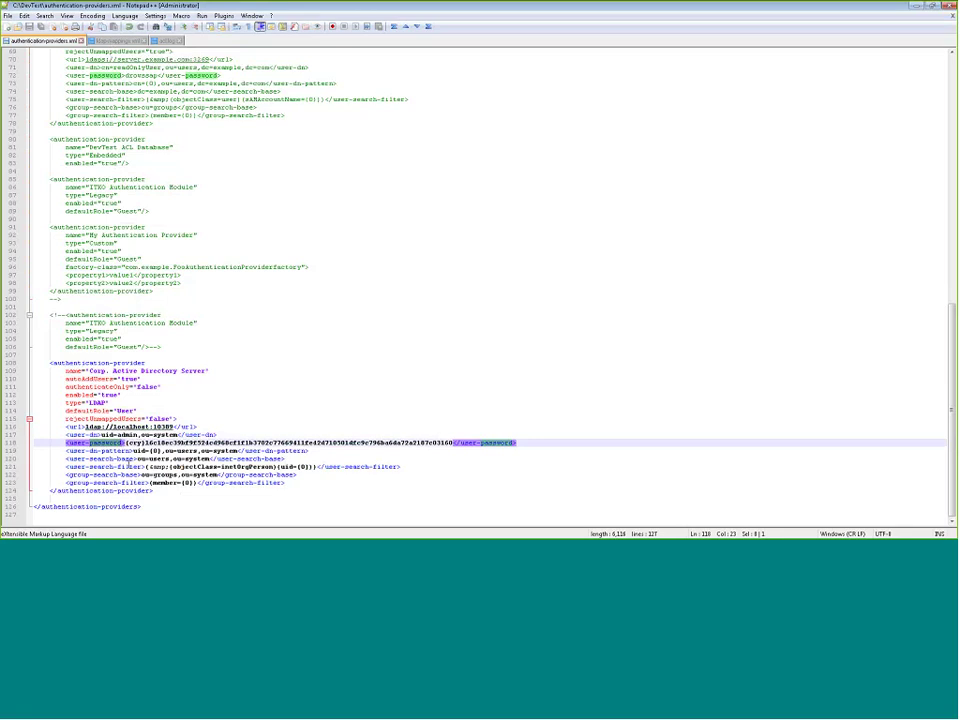
pyautogui.click(158, 458)
pyautogui.doubleClick(160, 458)
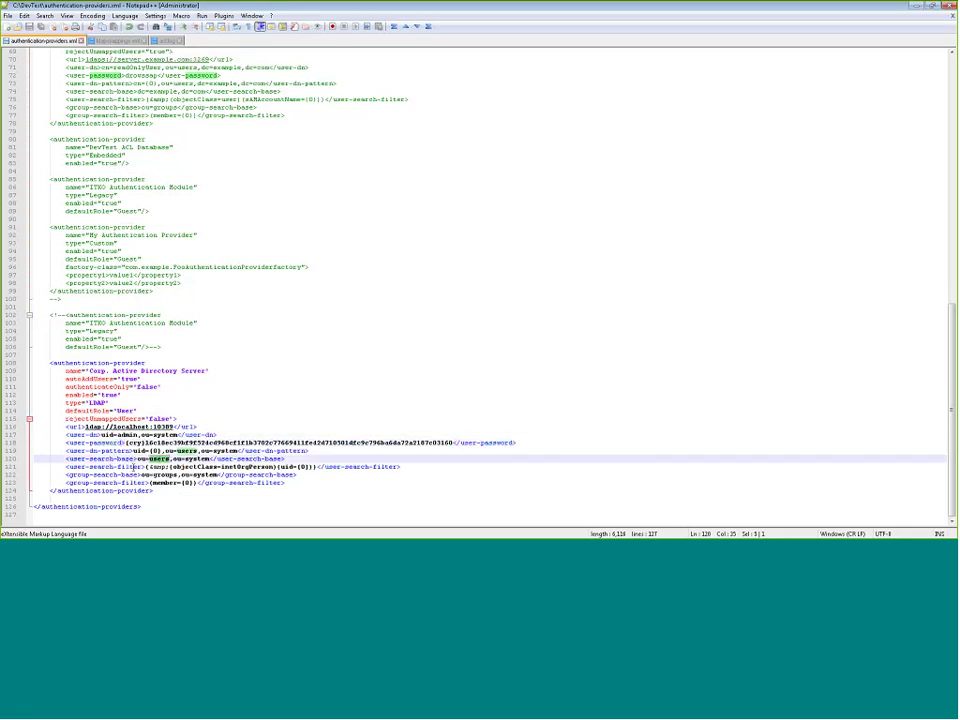
pyautogui.doubleClick(287, 466)
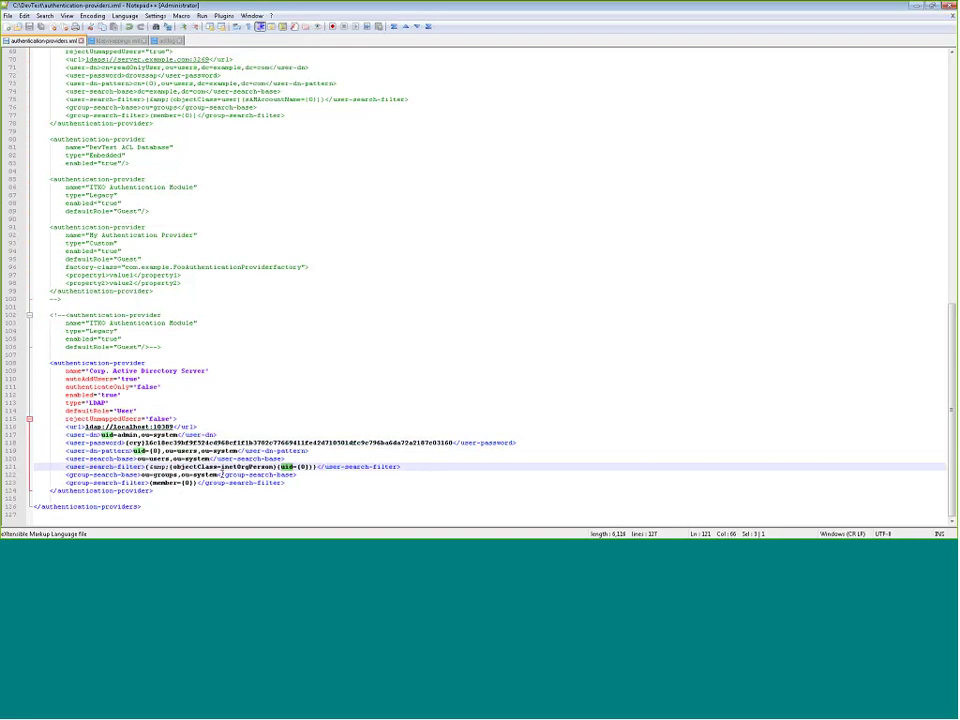
pyautogui.click(257, 466)
pyautogui.moveTo(276, 466); pyautogui.dragTo(294, 466)
pyautogui.doubleClick(236, 468)
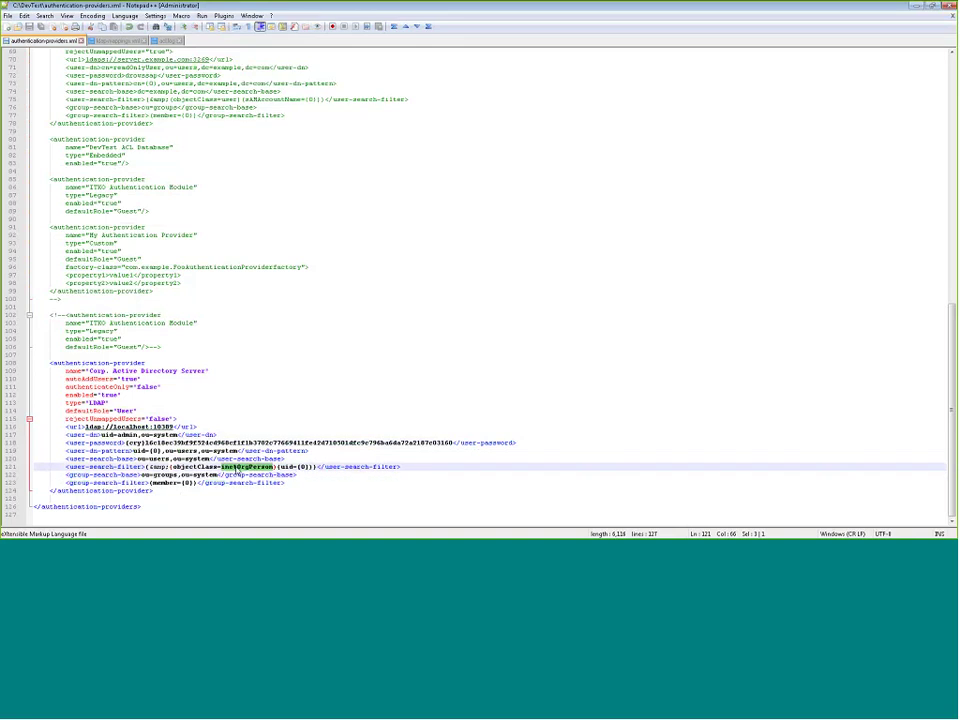
pyautogui.doubleClick(160, 458)
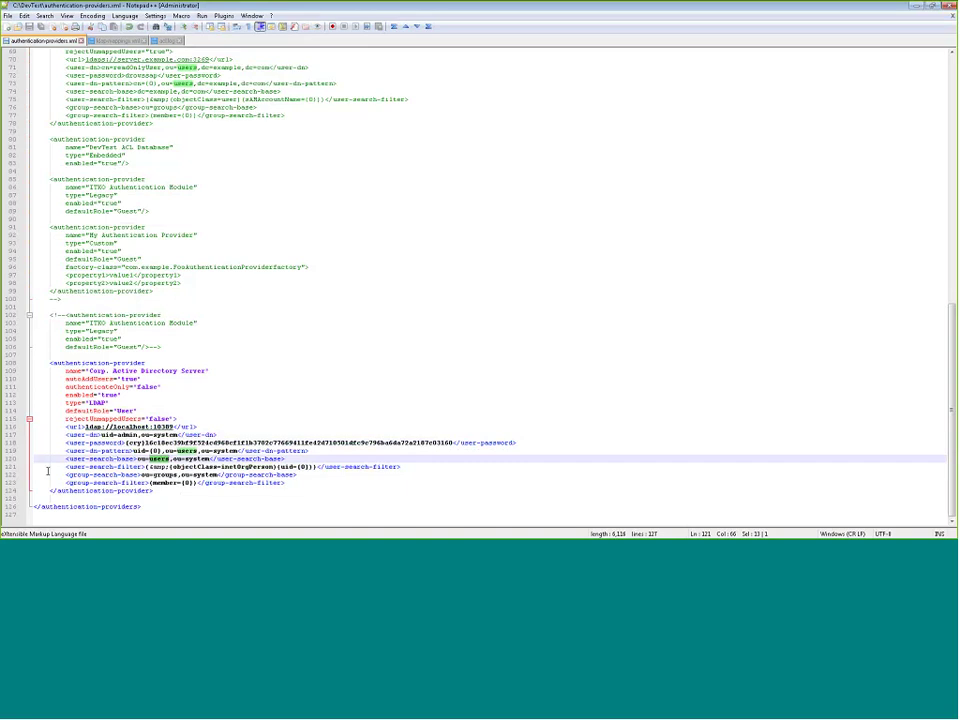
pyautogui.hotkey('alt', 'Tab')
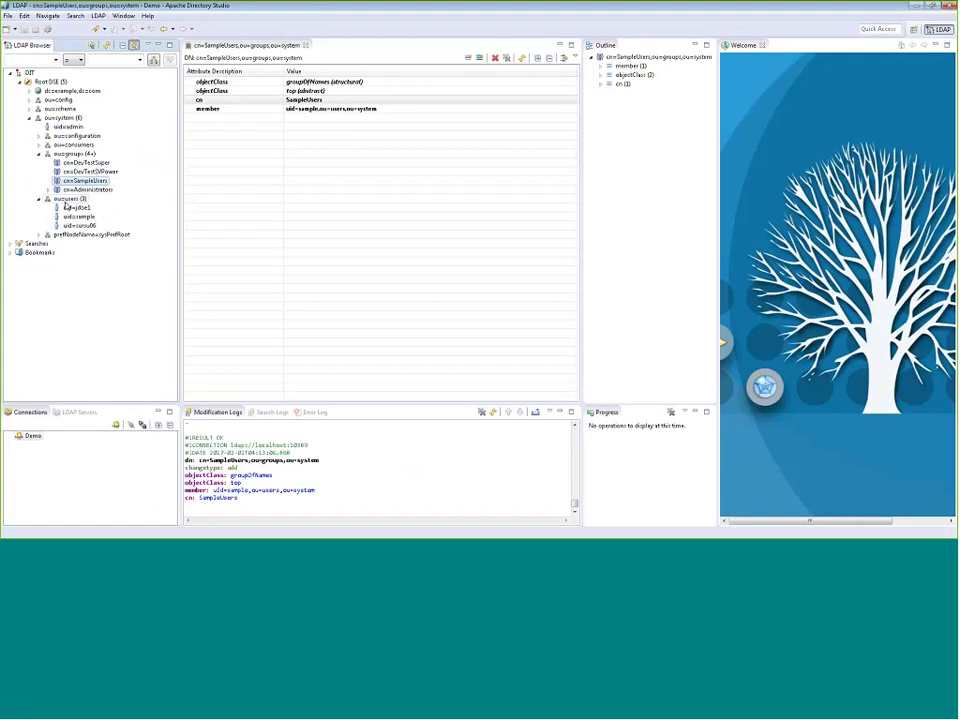
pyautogui.click(68, 199)
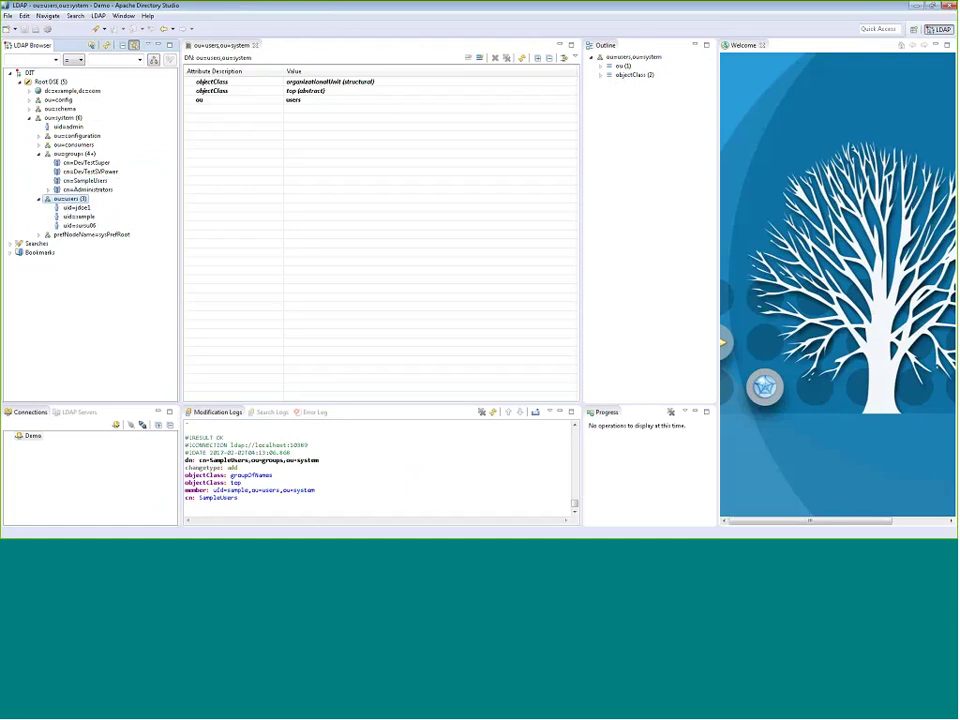
pyautogui.hotkey('alt', 'Tab')
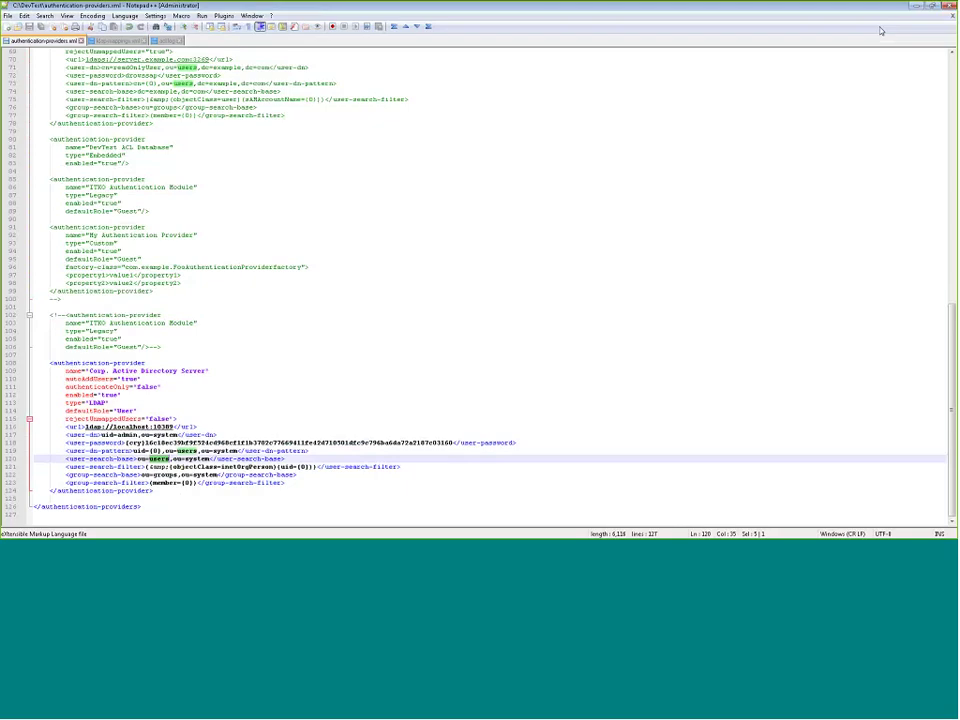
# Step: Review the LDAP user-dn and user-password lines, then bring up the DevTest log file
pyautogui.click(84, 437)
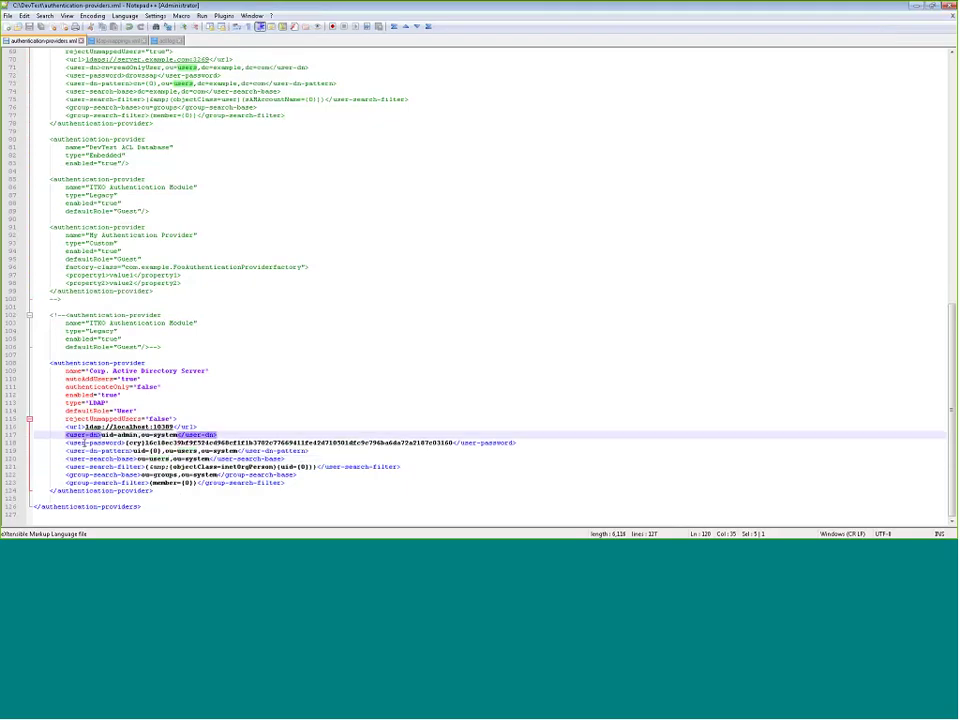
pyautogui.click(84, 442)
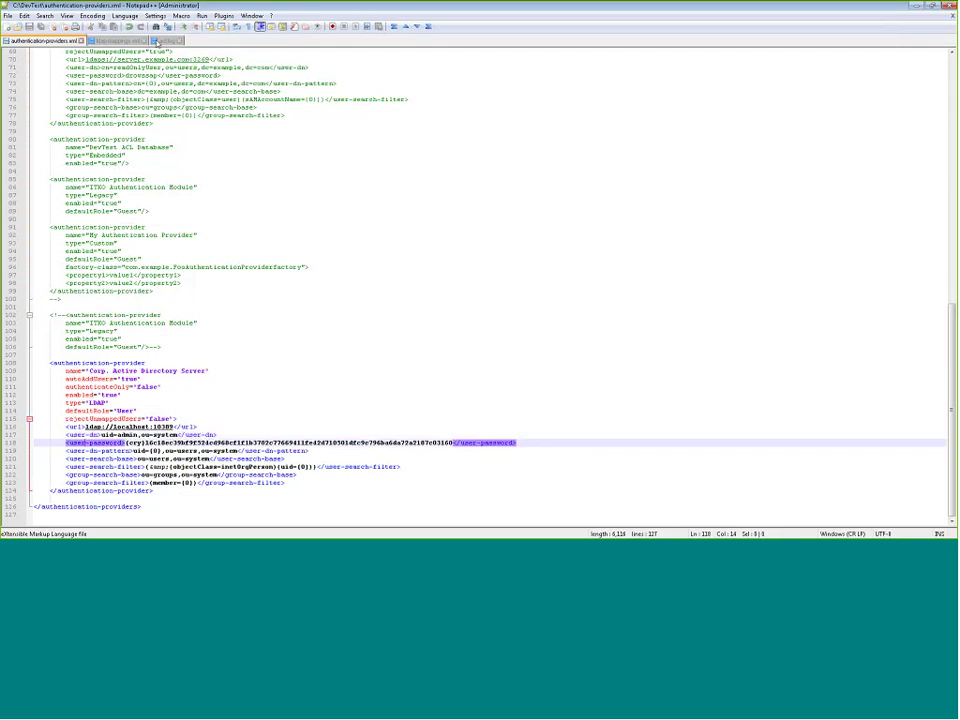
pyautogui.click(165, 40)
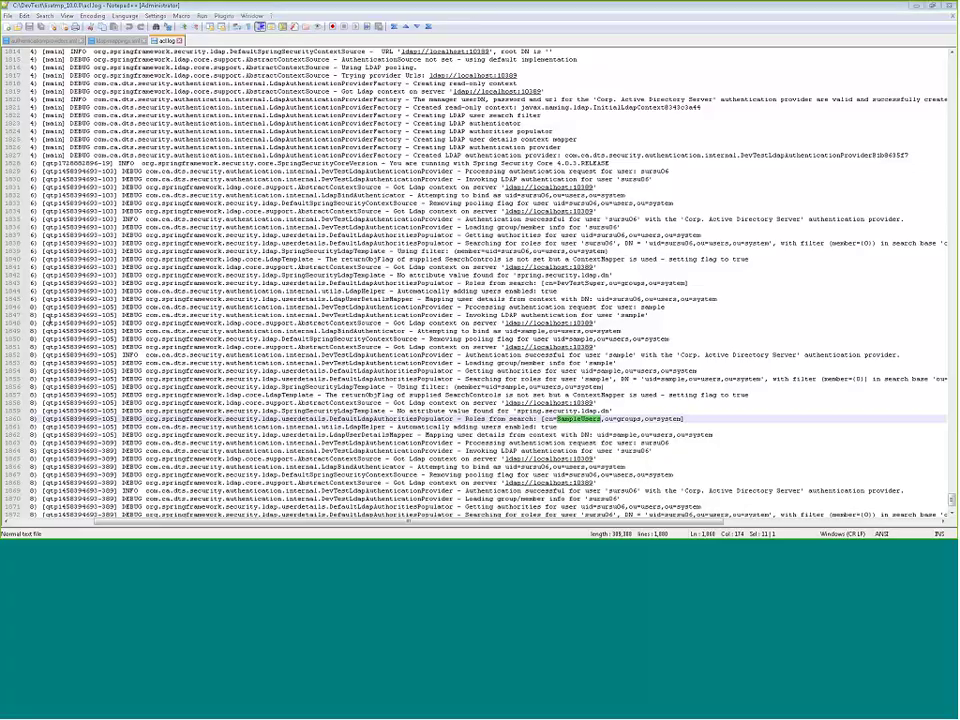
# Step: In DevTest Portal, display the Roles list and the Super User role's permissions
pyautogui.hotkey('alt', 'Tab')
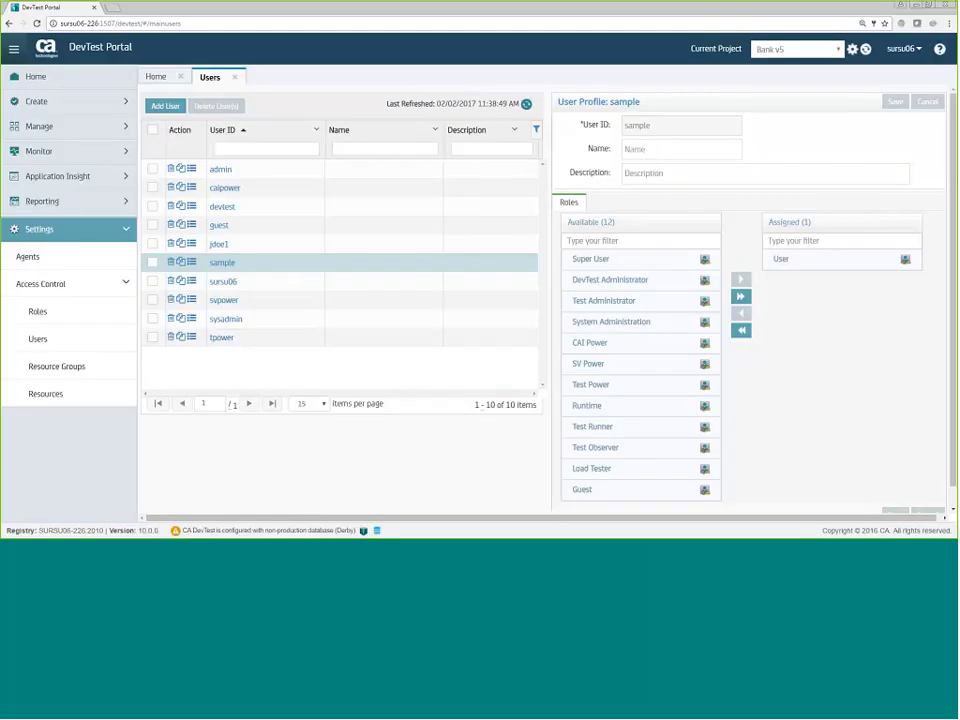
pyautogui.click(72, 314)
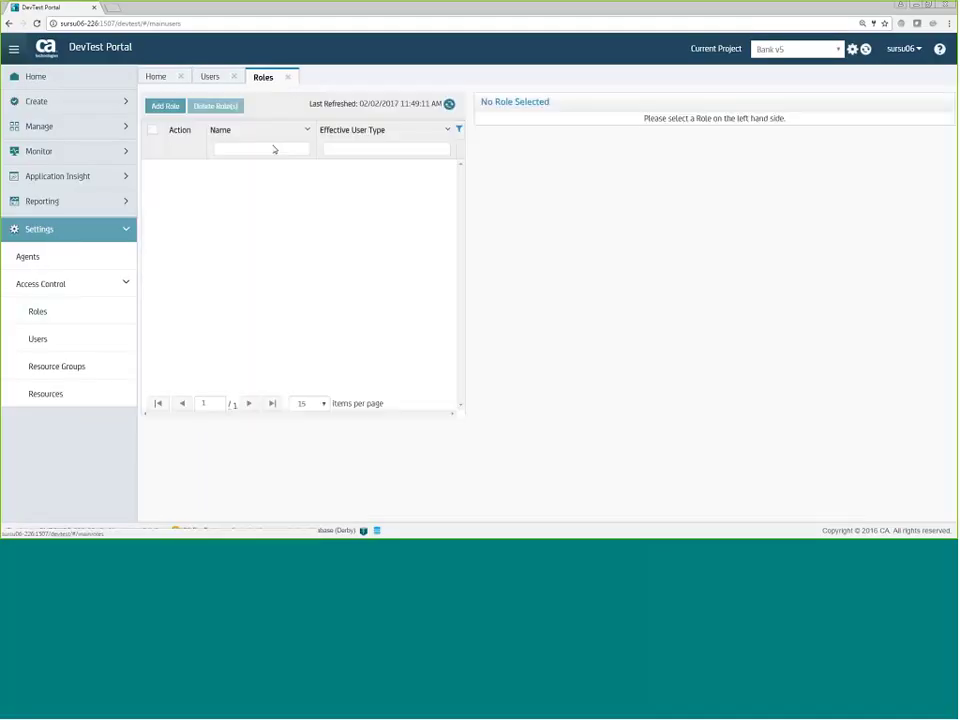
pyautogui.click(228, 170)
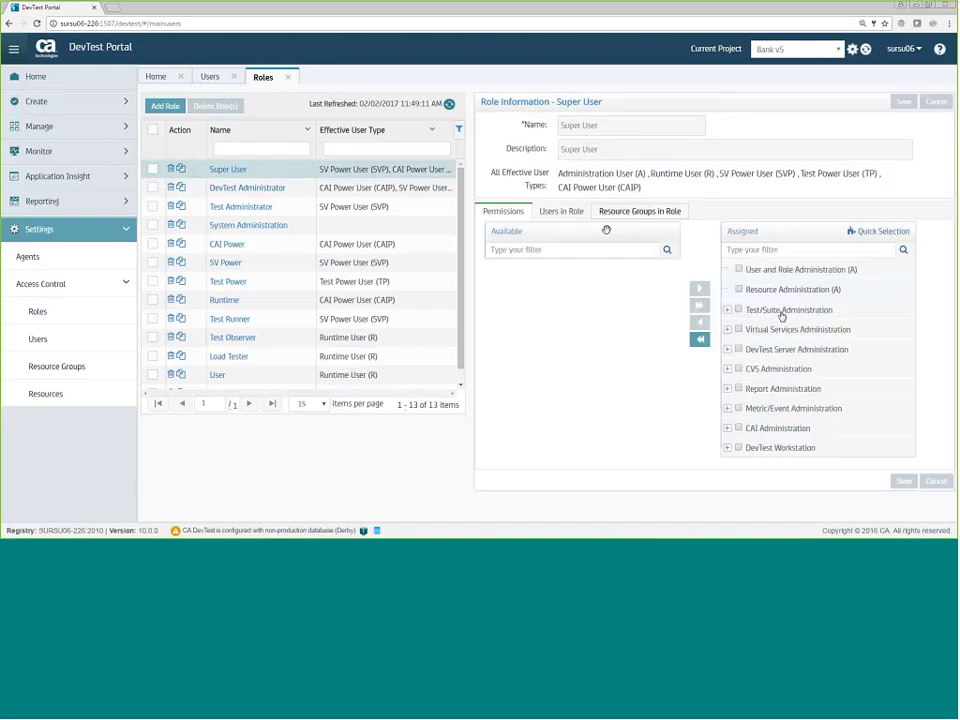